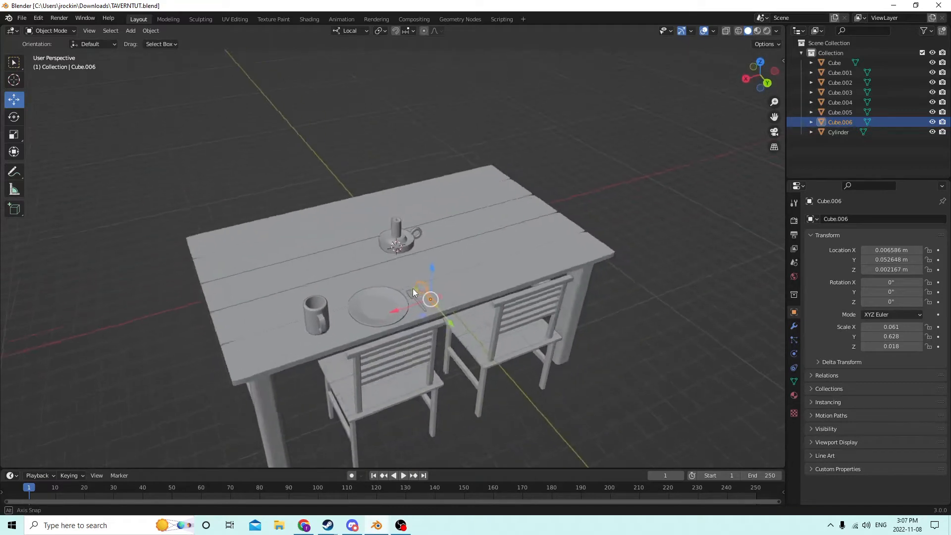
scroll(481, 276, up, 4)
scroll(480, 272, down, 3)
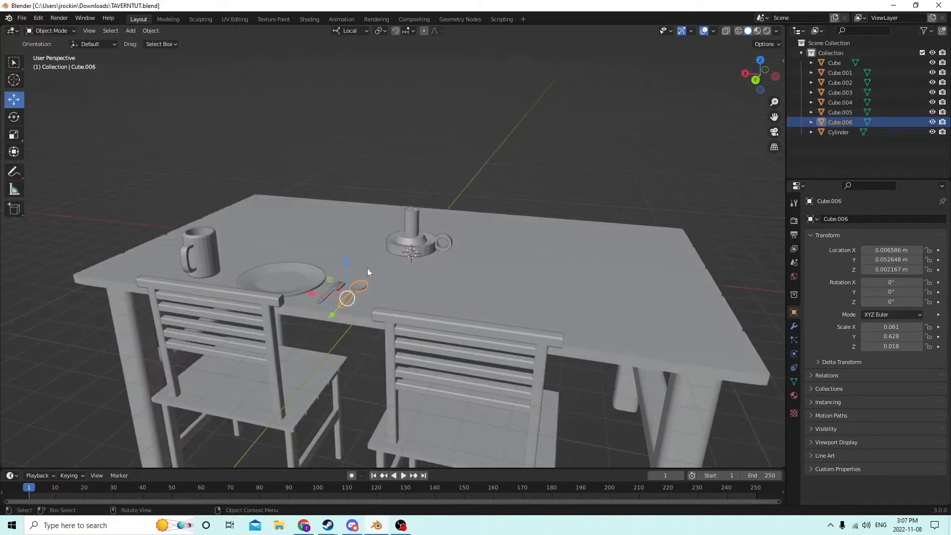
middle_drag(419, 282, 438, 300)
scroll(446, 292, up, 3)
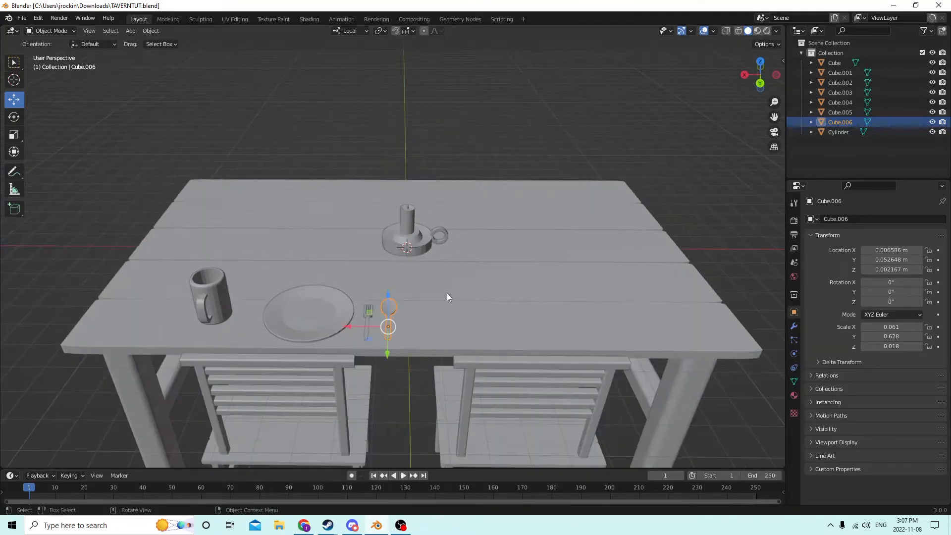
mouse_move(424, 275)
middle_down()
mouse_move(390, 272)
mouse_move(452, 266)
mouse_move(420, 272)
middle_up()
key(Tab)
key(Tab)
Duplicate the plate and move the copy about -0.064 m along X, in front of the other chair.
click(218, 307)
middle_drag(229, 306, 201, 310)
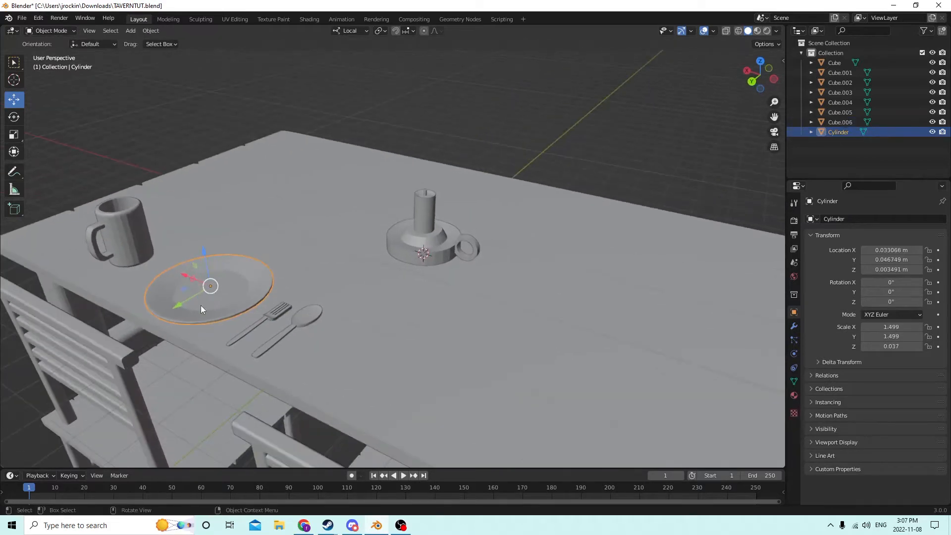
key(shift+d)
right_click(344, 267)
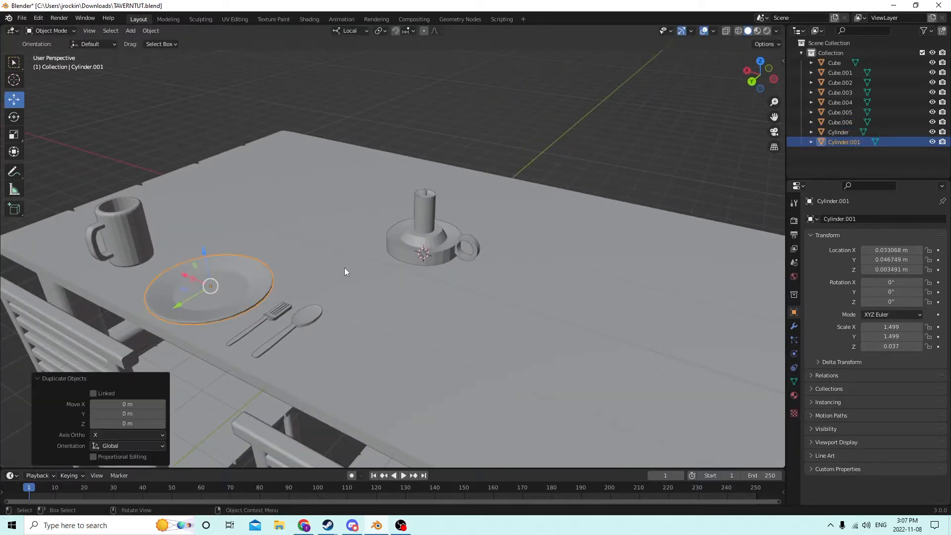
middle_drag(343, 267, 278, 311)
drag(190, 320, 495, 307)
middle_drag(495, 306, 736, 263)
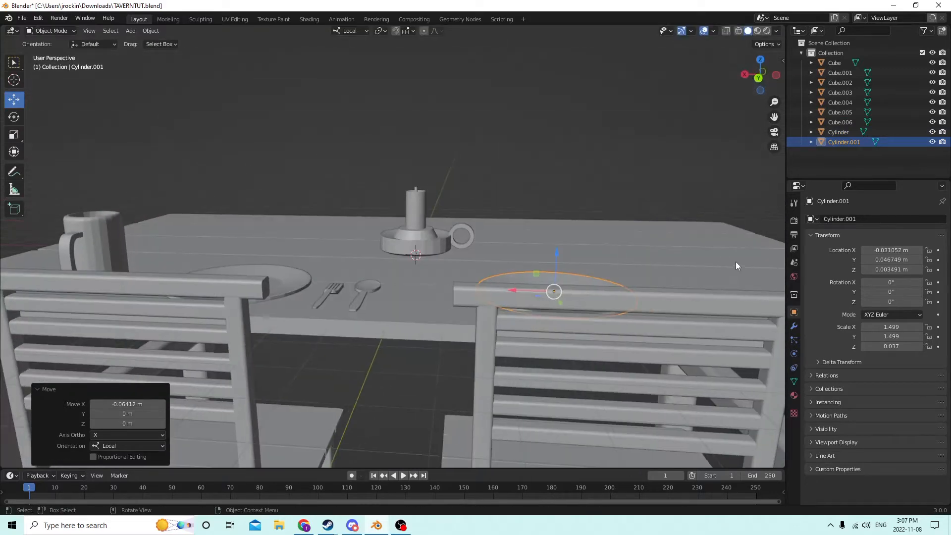
Scale the copied plate down uniformly by about 0.54, then stretch it slightly along its local Z axis.
key(s)
click(622, 270)
middle_drag(622, 269, 231, 236)
click(12, 136)
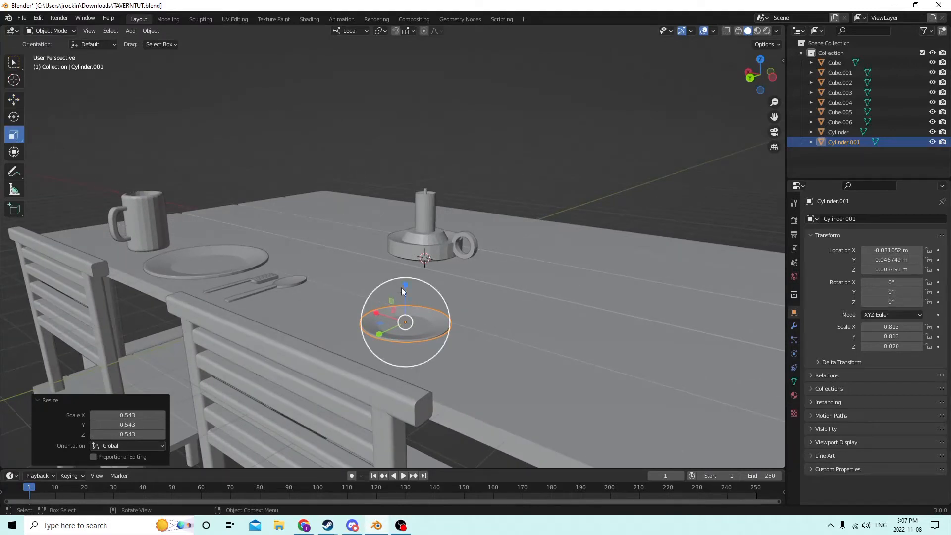
drag(406, 288, 403, 276)
middle_drag(403, 275, 465, 298)
Add a cylinder mesh with 32 vertices, 0.01 m radius and 0.02 m depth to the scene.
click(656, 271)
scroll(655, 271, up, 2)
middle_drag(655, 271, 473, 179)
scroll(629, 270, up, 2)
key(shift+a)
mouse_move(476, 178)
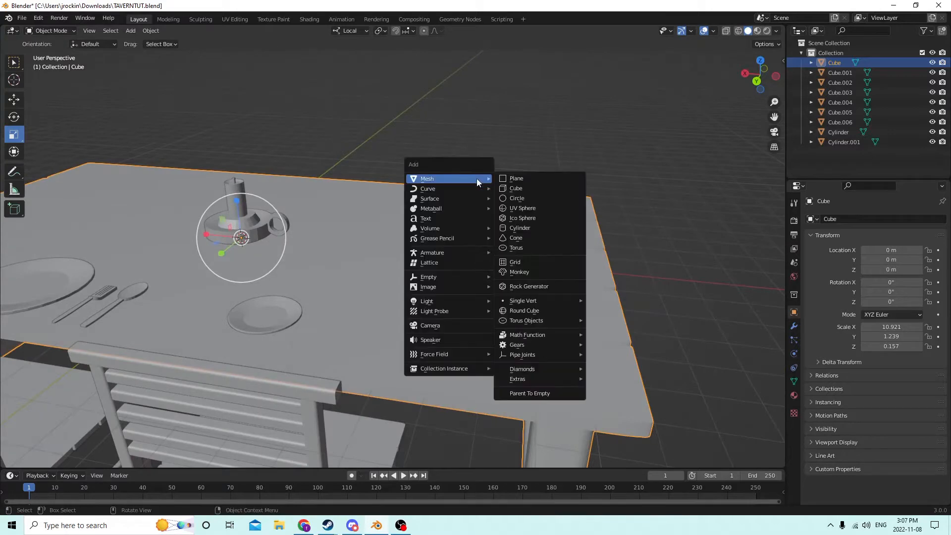
click(523, 229)
middle_drag(524, 232, 73, 68)
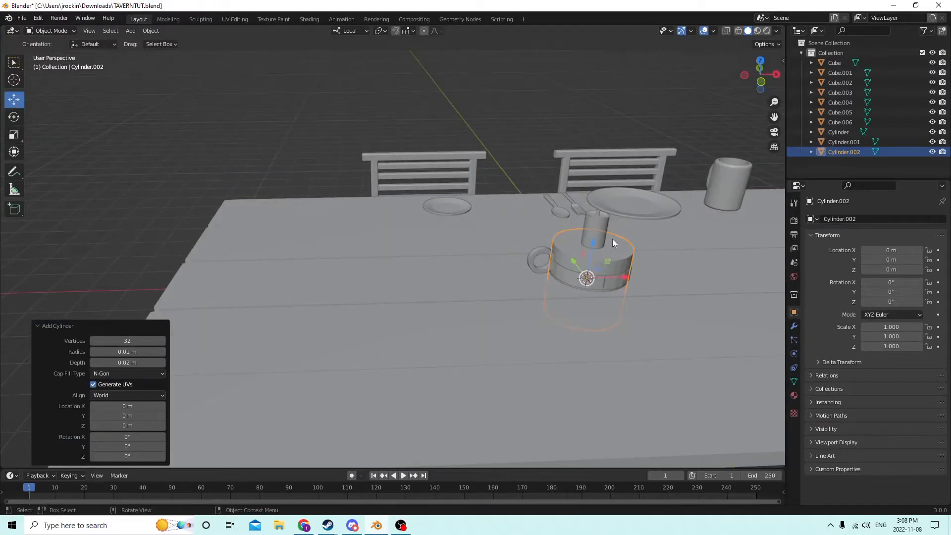
Move the cylinder beside the small plate and above the tabletop, about -0.054 m in X, 0.033 m in Y and 0.017 m in Z.
drag(620, 271, 413, 287)
middle_drag(412, 287, 541, 259)
drag(408, 271, 293, 317)
middle_drag(292, 317, 387, 301)
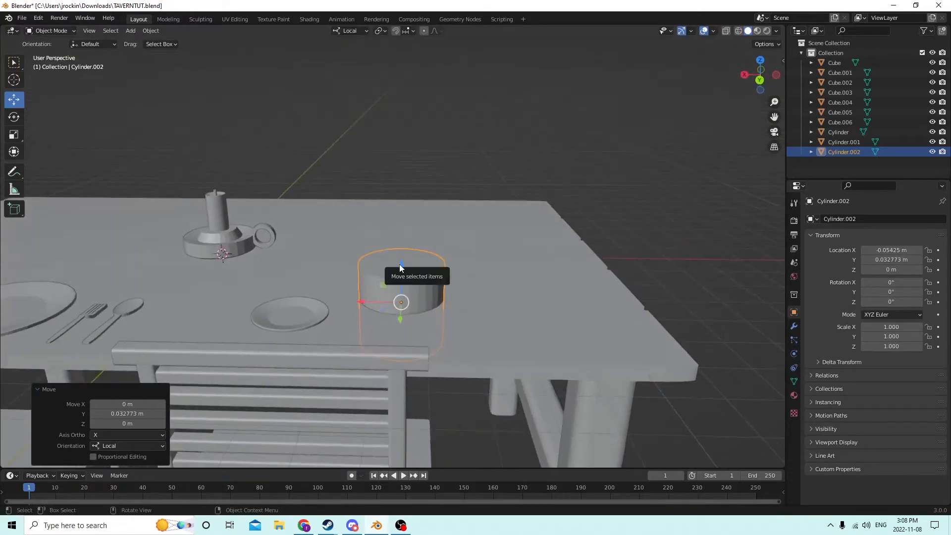
drag(405, 263, 405, 197)
middle_drag(405, 198, 583, 208)
Scale the cylinder down uniformly to about 0.62 of its original size.
key(s)
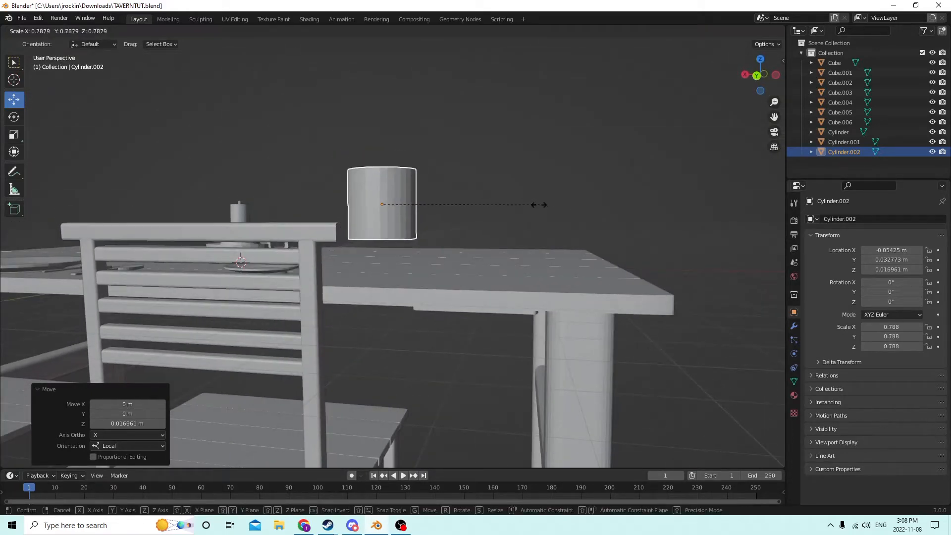
click(488, 204)
middle_drag(488, 204, 368, 213)
Taper the cylinder into a cup shape by scaling its bottom face by about 0.70.
click(376, 224)
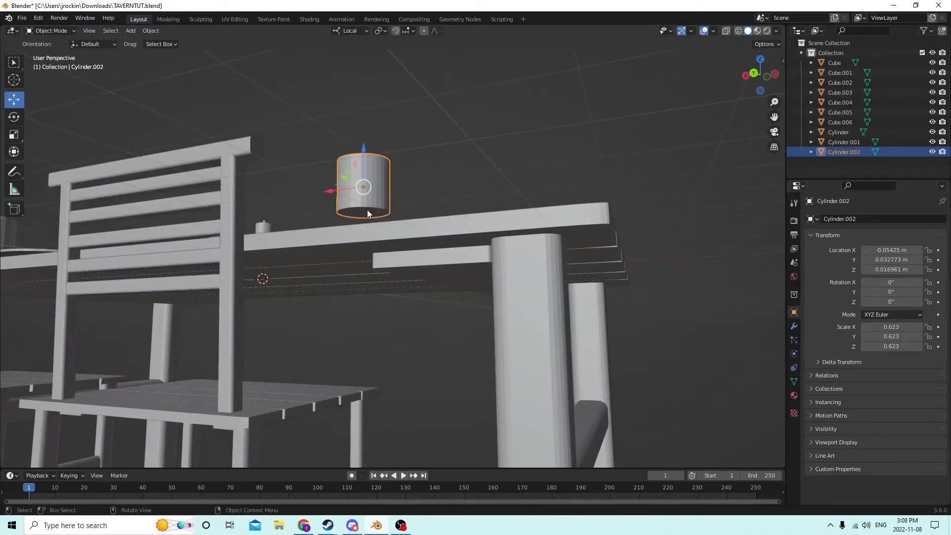
key(Tab)
click(364, 212)
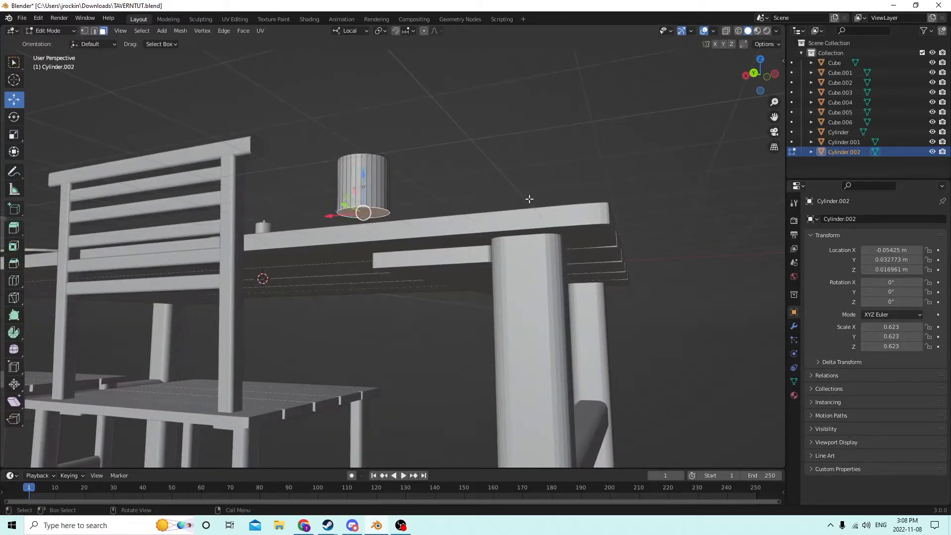
key(s)
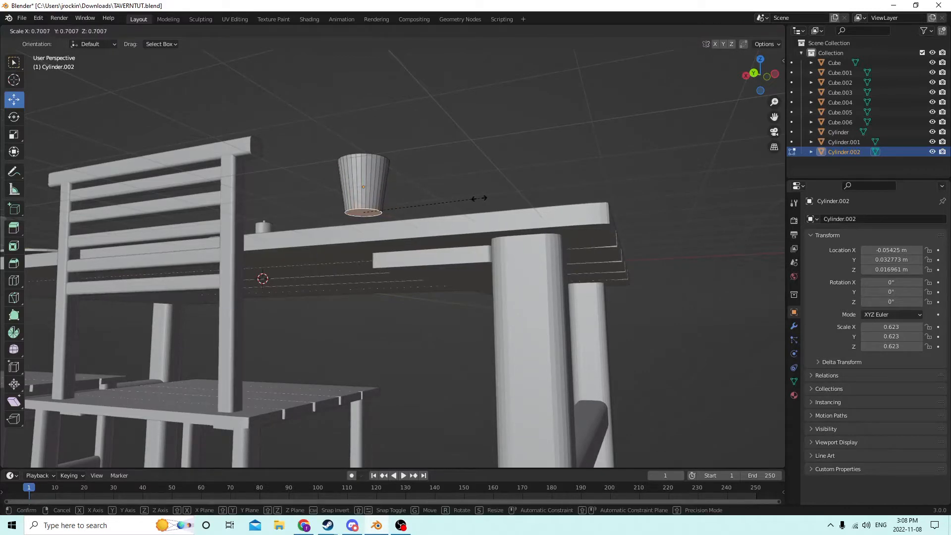
click(478, 198)
middle_drag(478, 197, 482, 204)
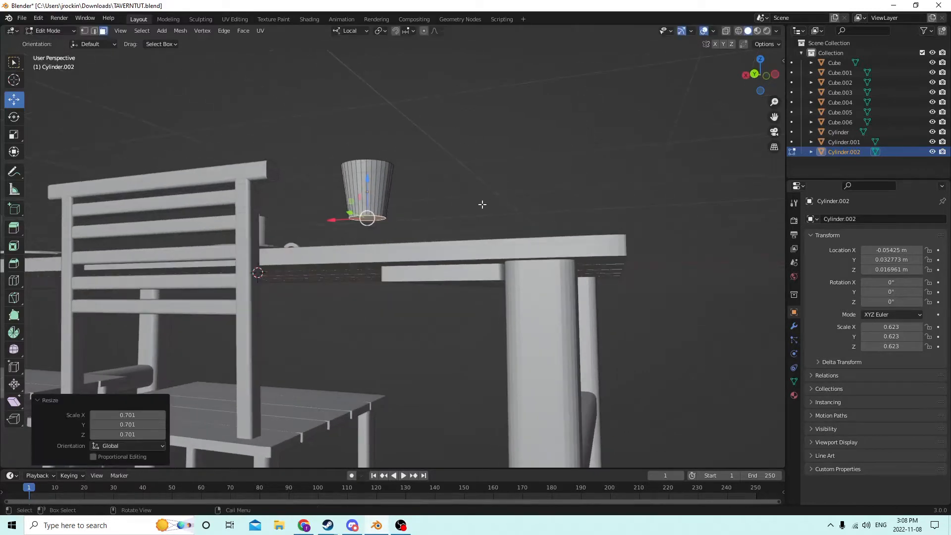
Bevel the cup's bottom edge with a width of about 0.0032 m and 7 segments, then return to Object Mode.
key(ctrl+b)
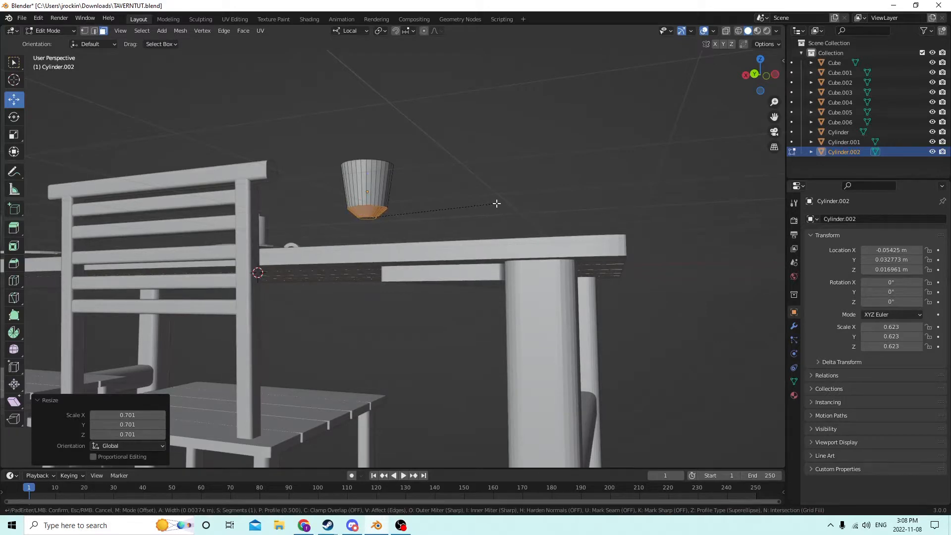
click(489, 202)
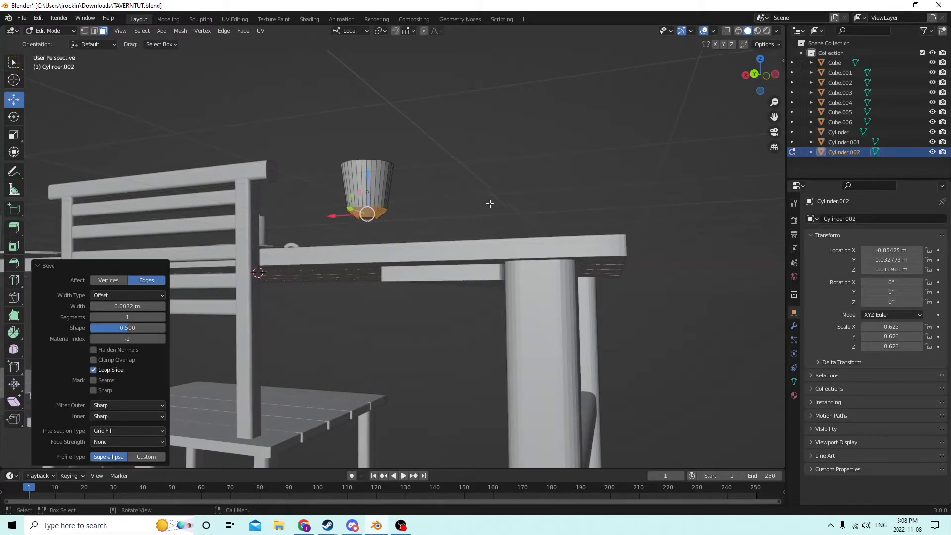
click(162, 317)
click(163, 317)
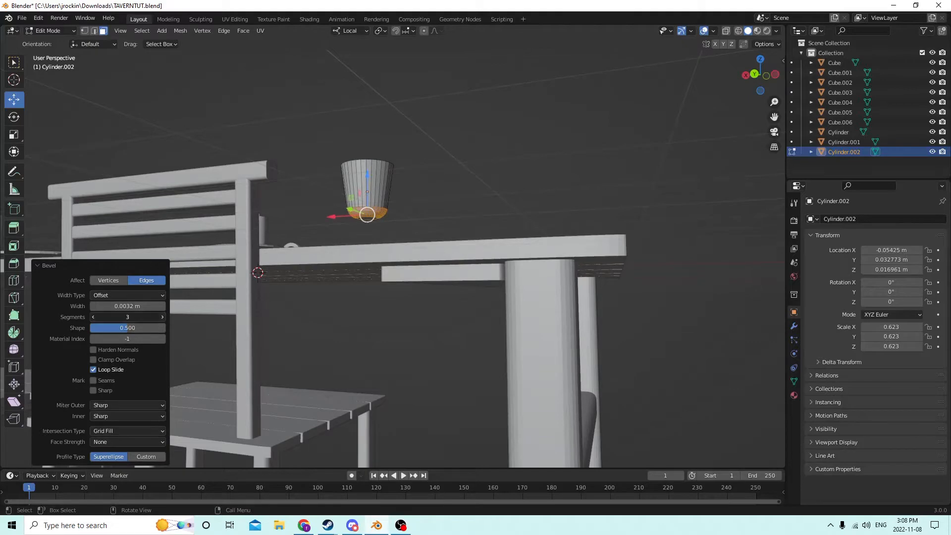
click(162, 316)
click(162, 317)
middle_drag(552, 165, 477, 187)
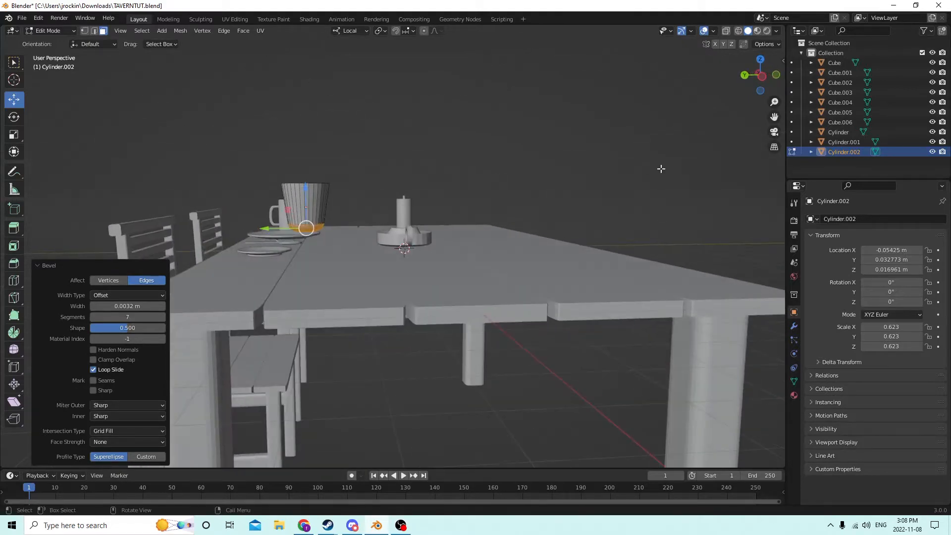
key(Tab)
Duplicate the cup, raise the copy about 0.0018 m and scale it by about 0.86 to form the inner volume.
middle_drag(649, 175, 241, 158)
key(shift+d)
right_click(521, 191)
drag(371, 200, 372, 196)
key(s)
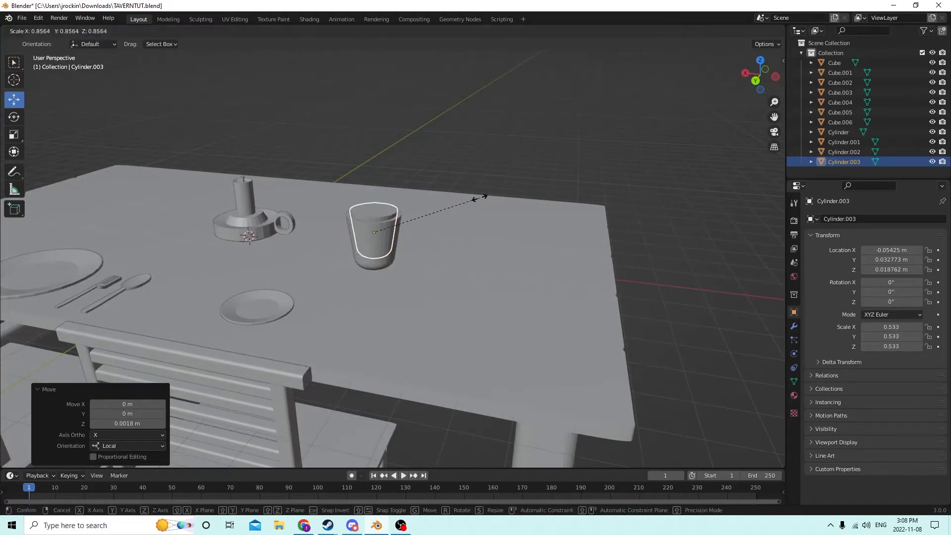
click(479, 198)
middle_drag(480, 198, 501, 208)
scroll(489, 217, up, 5)
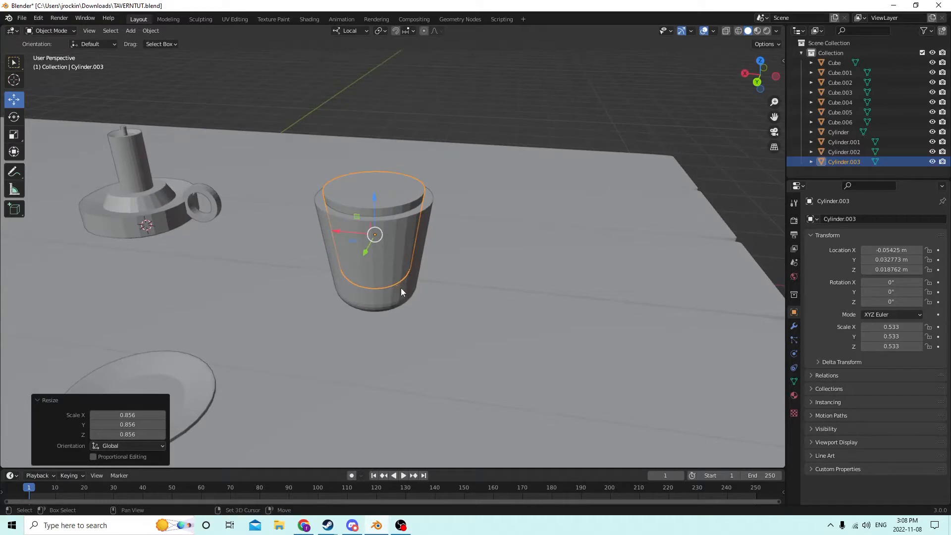
Hollow out the cup by subtracting the smaller inner copy from it with a Bool Tool difference.
shift+click(400, 287)
middle_drag(379, 194, 358, 158)
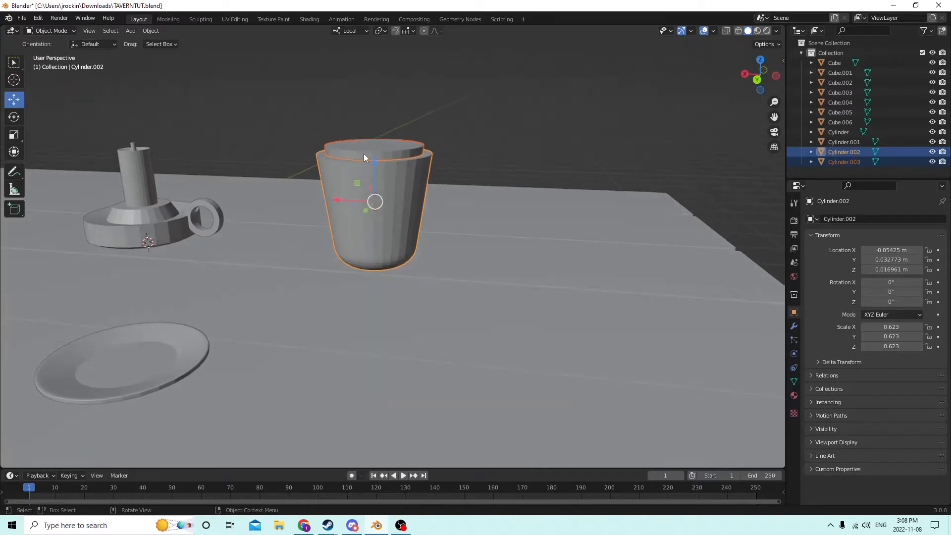
click(150, 30)
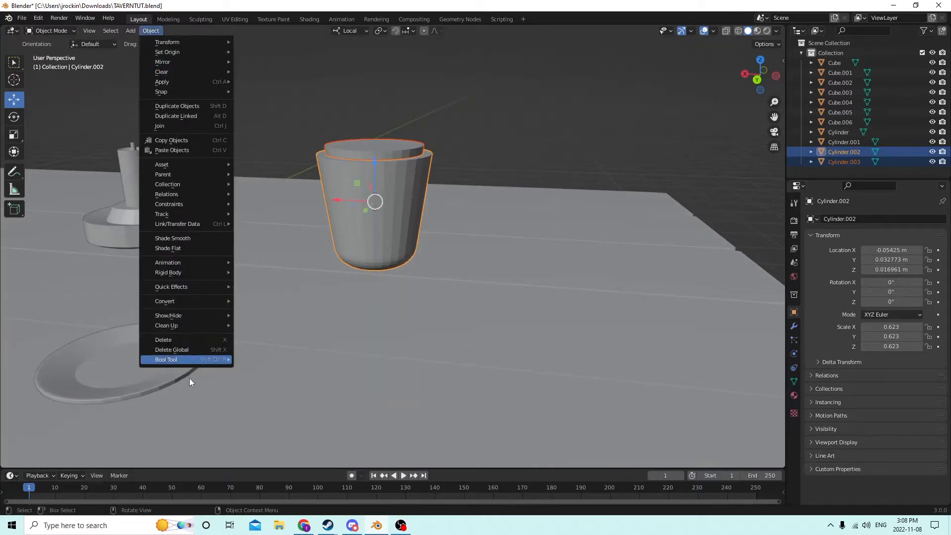
mouse_move(188, 359)
click(277, 371)
middle_drag(317, 337, 465, 279)
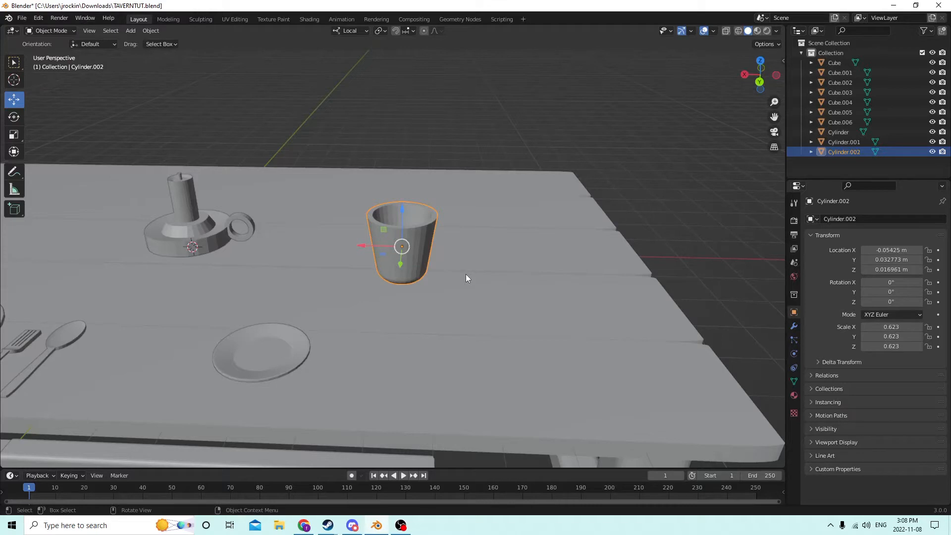
mouse_move(465, 278)
middle_down()
mouse_move(446, 269)
mouse_move(455, 270)
middle_up()
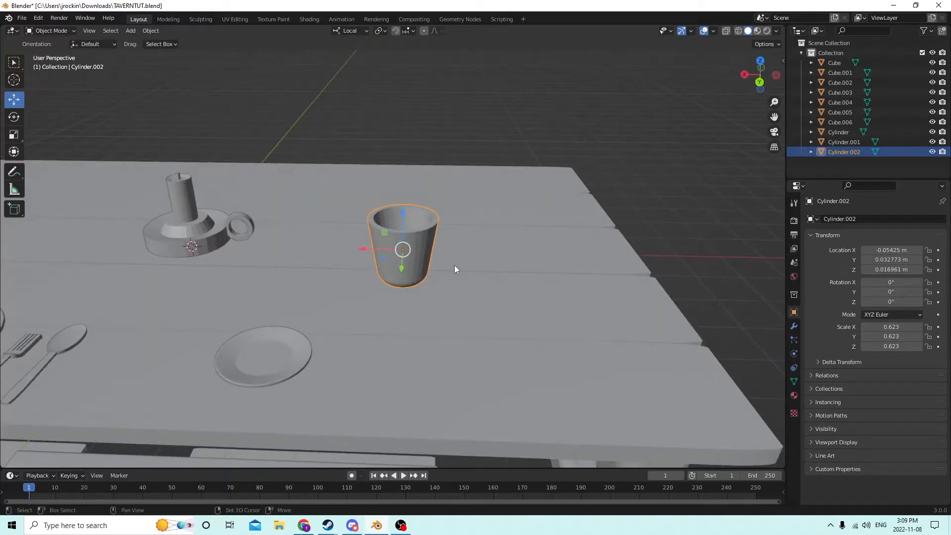
Add a 0.02 m cube mesh to the scene.
key(shift+a)
mouse_move(453, 265)
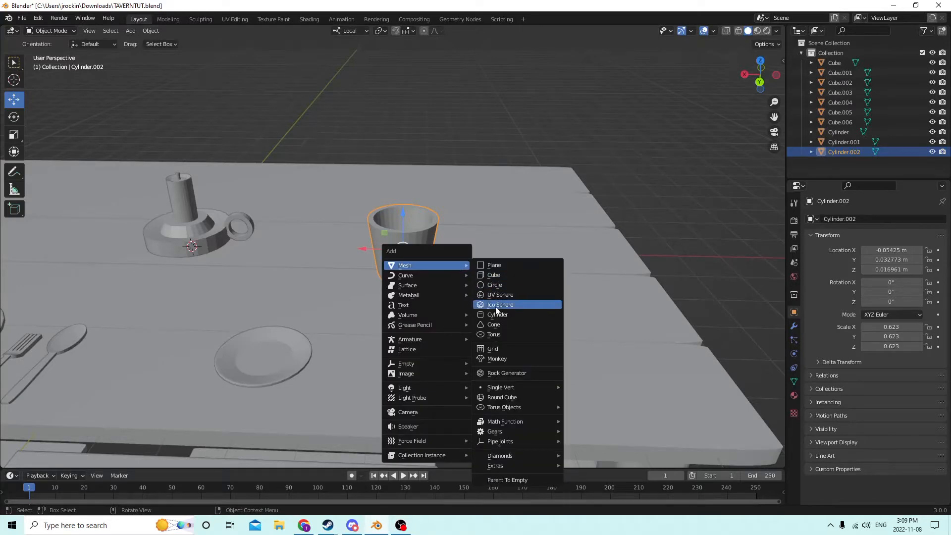
click(496, 276)
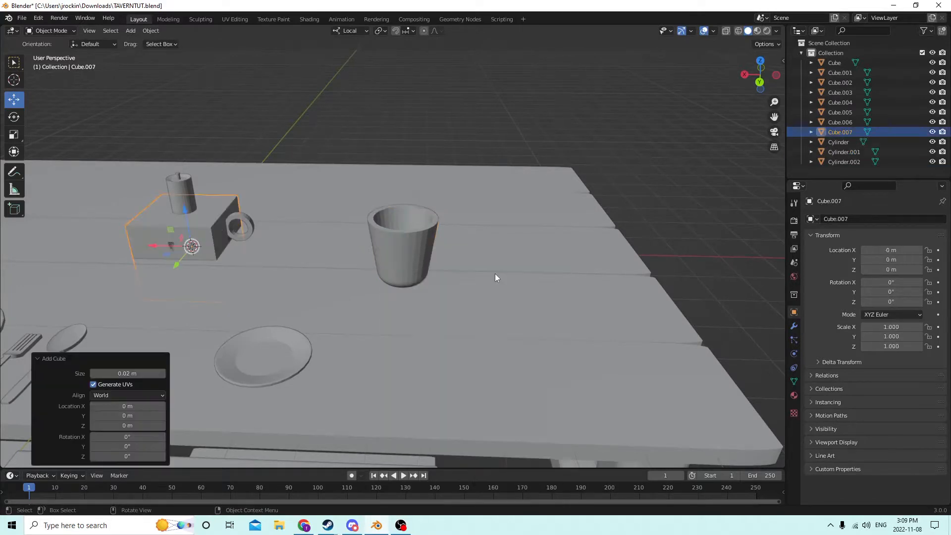
scroll(491, 270, up, 2)
middle_drag(492, 269, 431, 278)
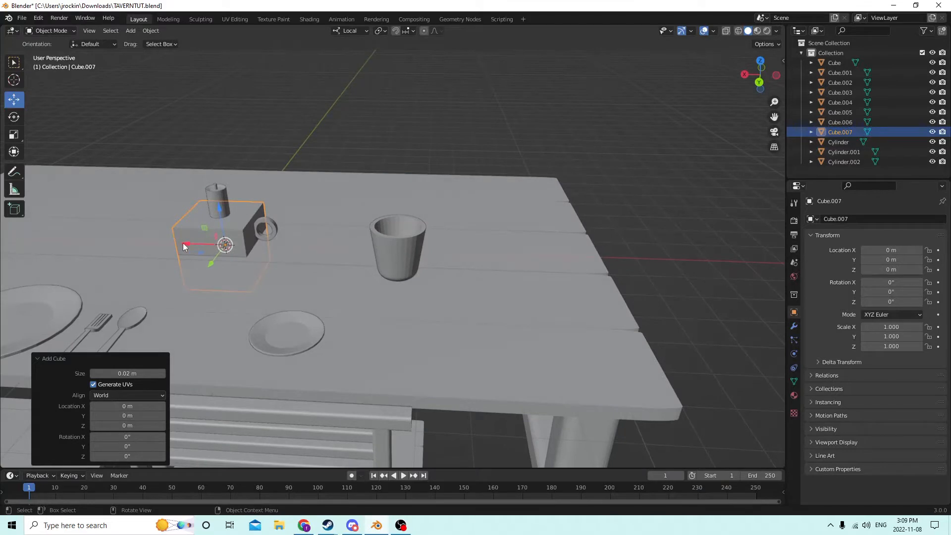
Move the cube beside the cup and above the tabletop, about -0.078 m in X, 0.021 m in Y and 0.015 m in Z.
drag(183, 247, 445, 260)
middle_drag(446, 259, 563, 323)
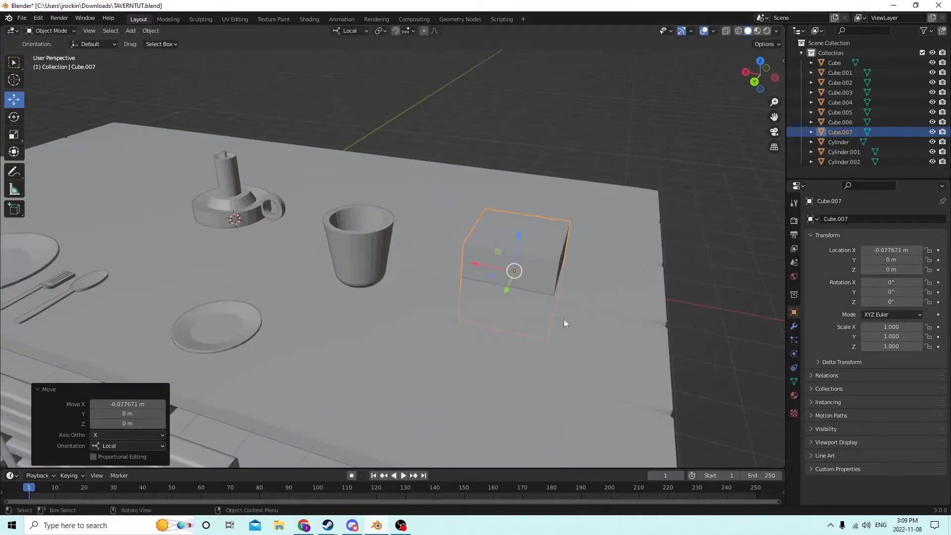
drag(506, 289, 503, 296)
middle_drag(503, 296, 507, 313)
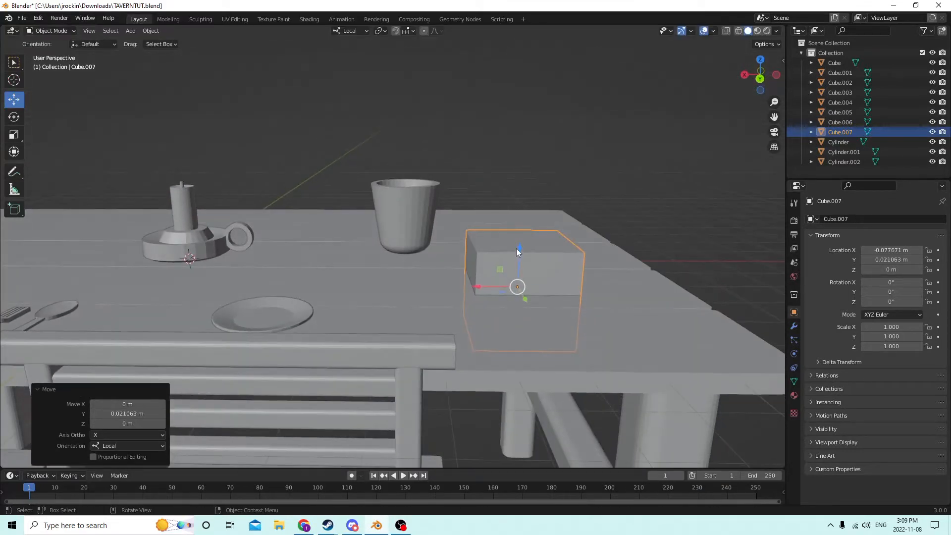
drag(516, 248, 513, 174)
middle_drag(513, 173, 510, 182)
Round the cube's upper and lower edges on the side facing away from the cup with a 7-segment bevel about 0.006 m wide, then return to Object Mode.
scroll(510, 182, up, 4)
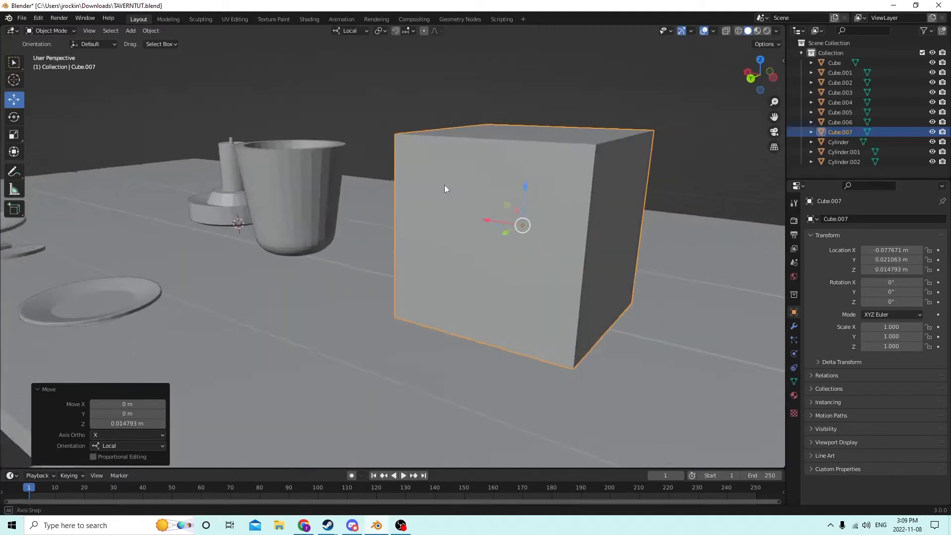
key(Tab)
click(613, 141)
middle_drag(614, 141, 243, 49)
key(2)
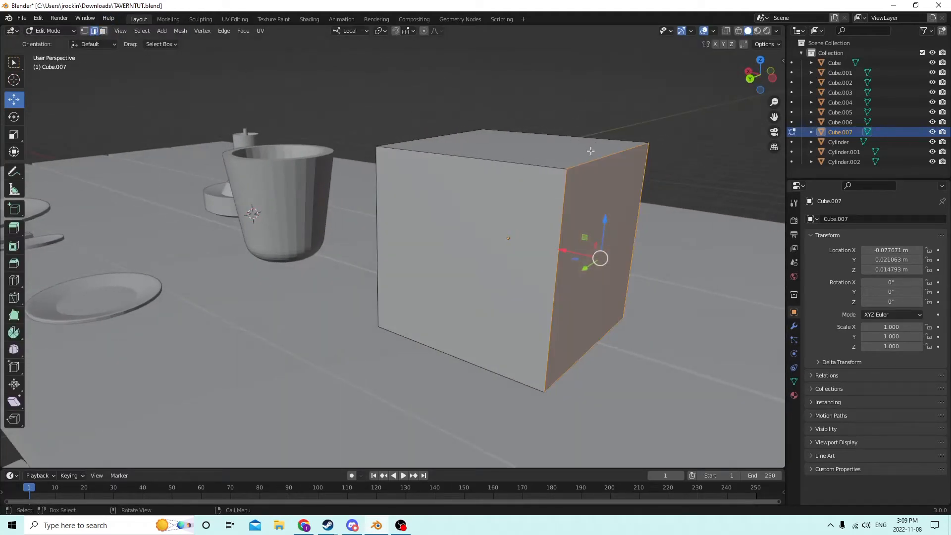
click(605, 154)
middle_drag(605, 154, 627, 319)
click(591, 320)
key(ctrl+b)
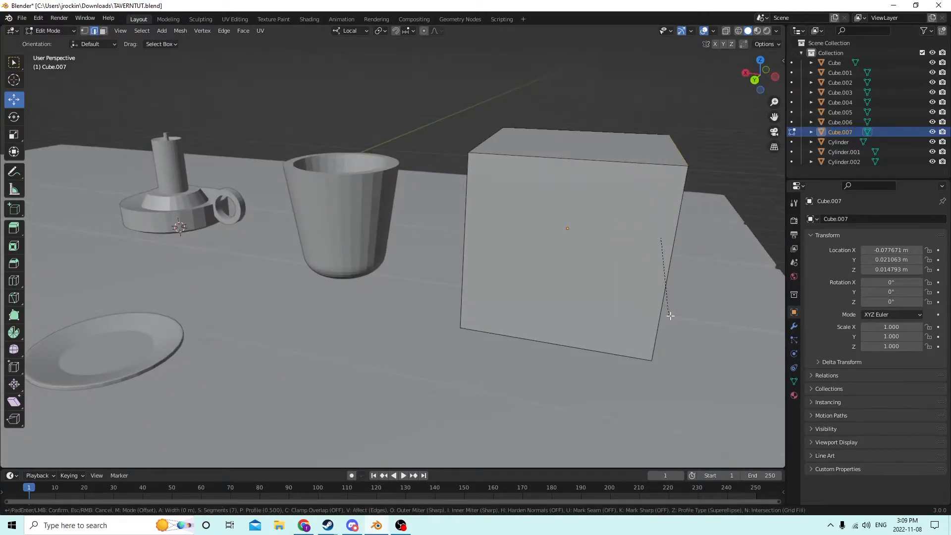
scroll(689, 318, up, 6)
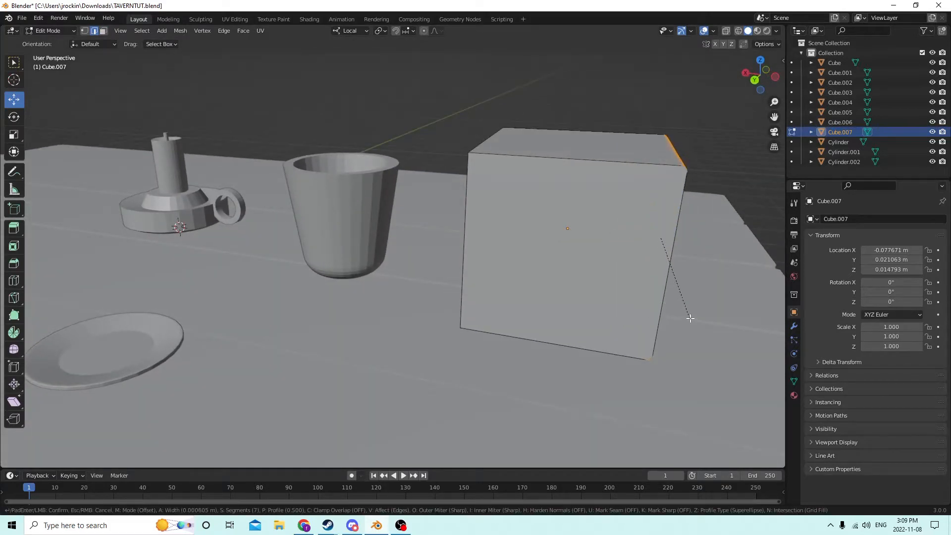
click(721, 356)
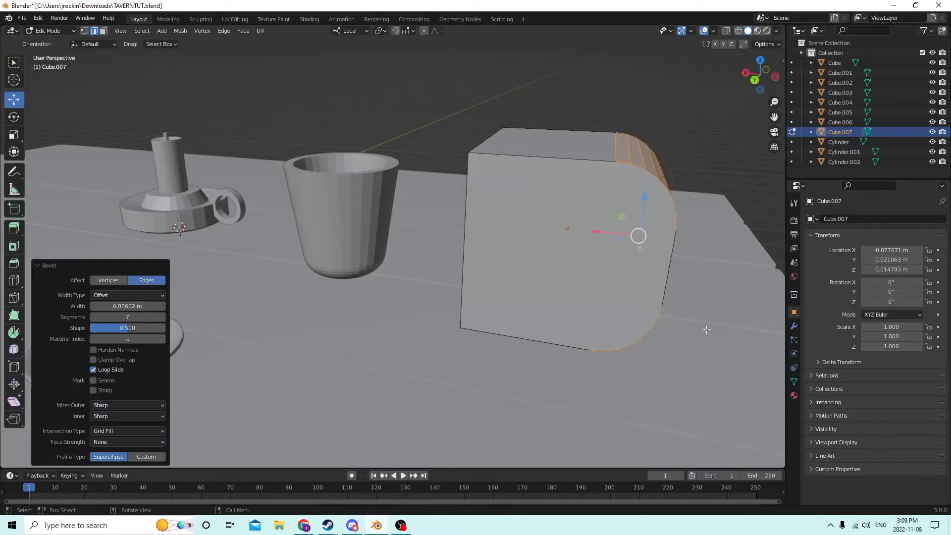
middle_drag(721, 356, 680, 323)
key(Tab)
middle_drag(278, 123, 29, 115)
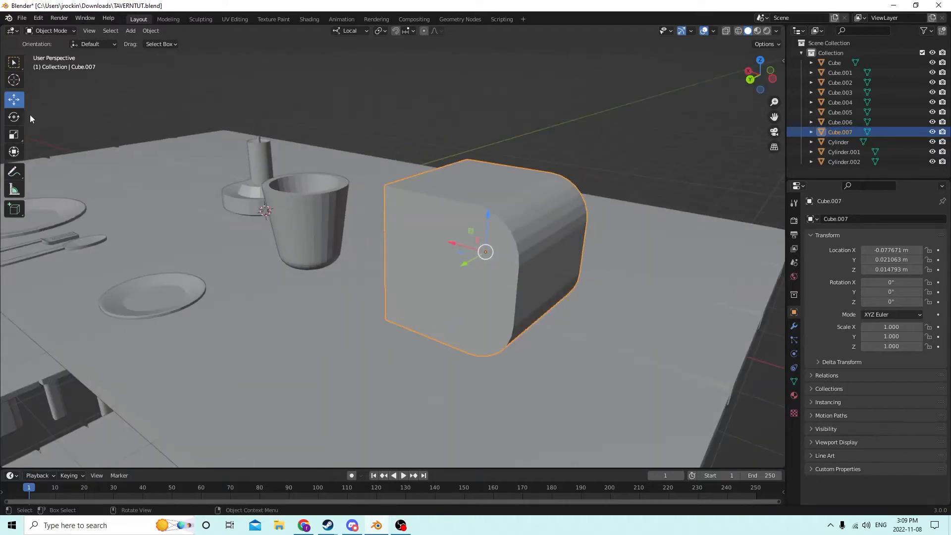
Thin the rounded block along its Y axis to a scale of about 0.323.
click(13, 135)
mouse_move(347, 161)
middle_down()
mouse_move(381, 168)
mouse_move(342, 170)
middle_up()
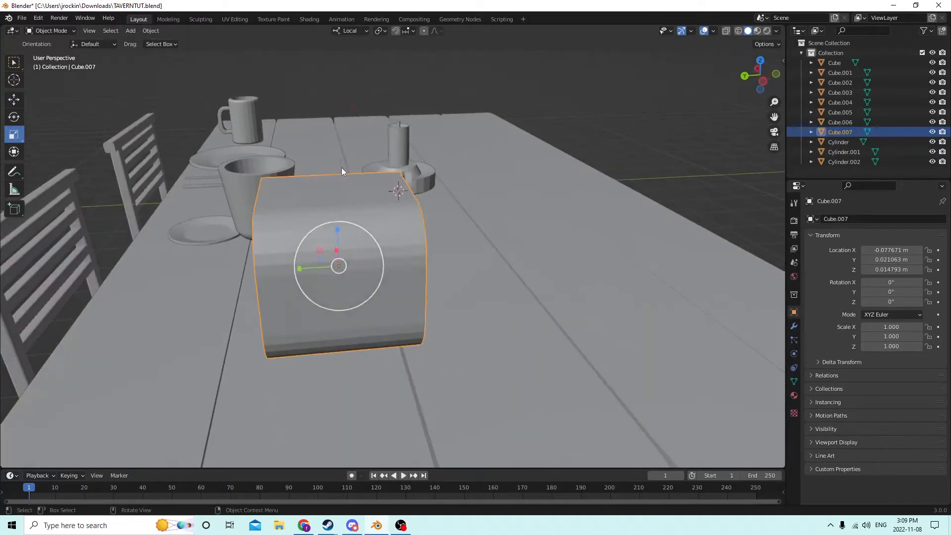
drag(301, 266, 327, 266)
middle_drag(327, 267, 534, 228)
Duplicate the block in place, scale the copy to about 0.841 and widen it in Y to a scale of about 0.380.
key(shift+d)
key(Escape)
key(s)
click(600, 236)
key(s)
key(Escape)
key(s)
key(y)
key(y)
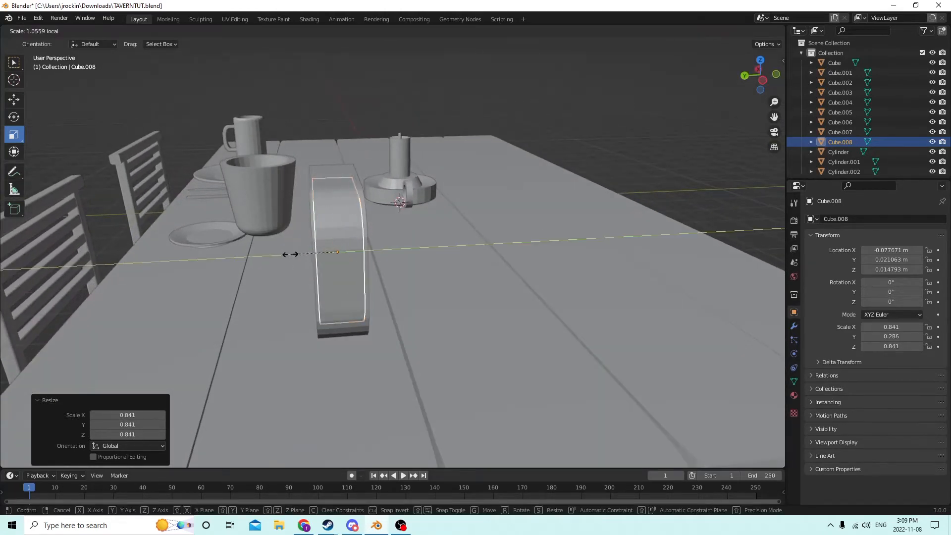
click(275, 253)
Widen the inner copy to an X scale of about 0.921 and shift it along X through the block's flat side facing the cup.
middle_drag(275, 253, 414, 234)
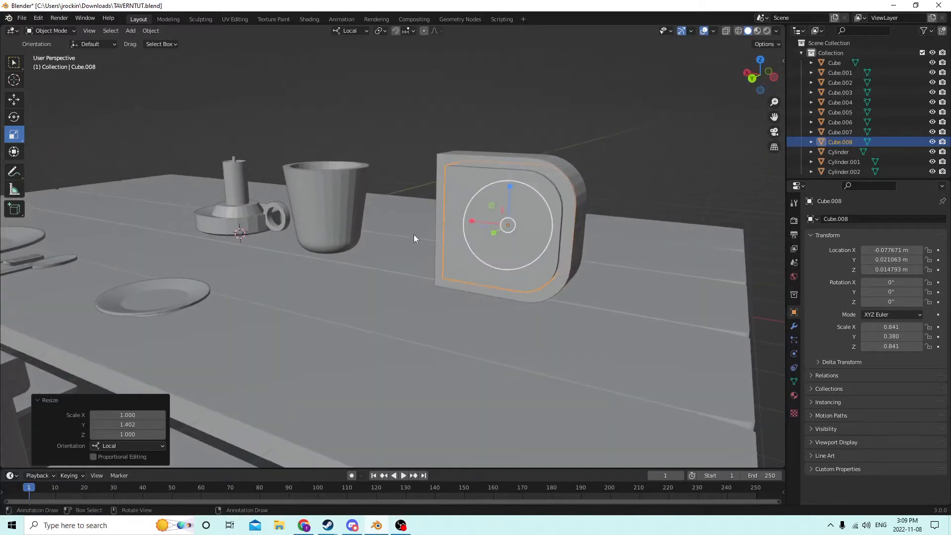
scroll(415, 233, up, 2)
middle_drag(445, 187, 314, 137)
key(s)
key(x)
click(538, 218)
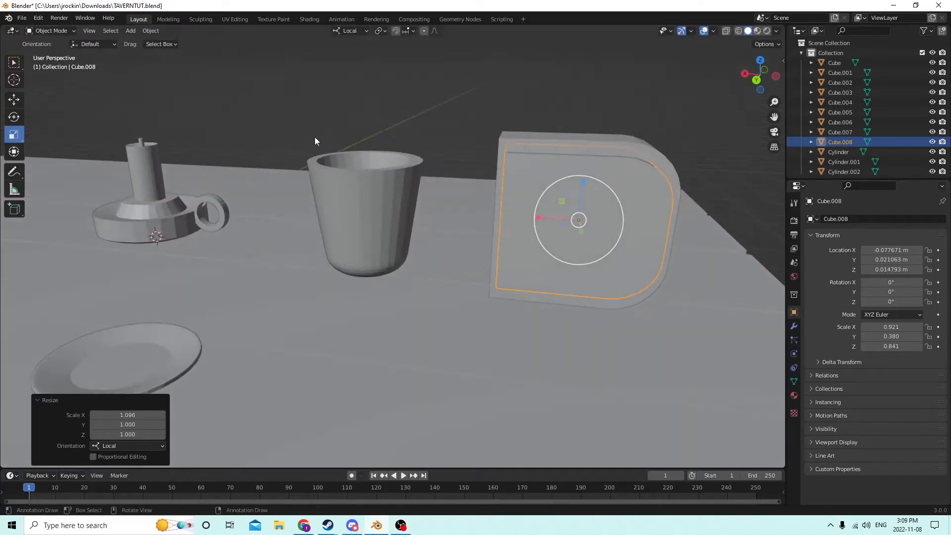
click(14, 101)
drag(554, 216, 530, 218)
middle_drag(530, 217, 570, 218)
Subtract the inner copy from the block with a Bool Tool difference to form a C-shaped handle.
shift+click(535, 204)
click(151, 31)
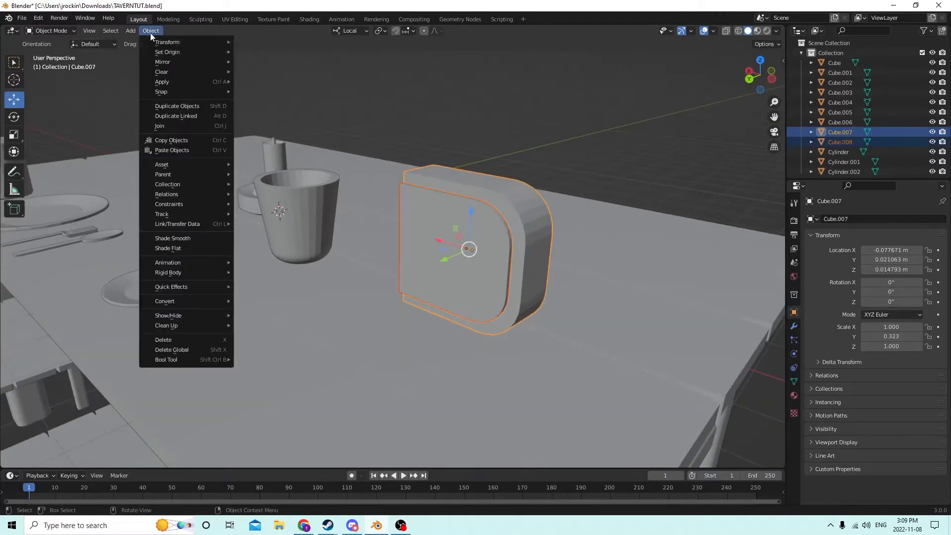
click(149, 31)
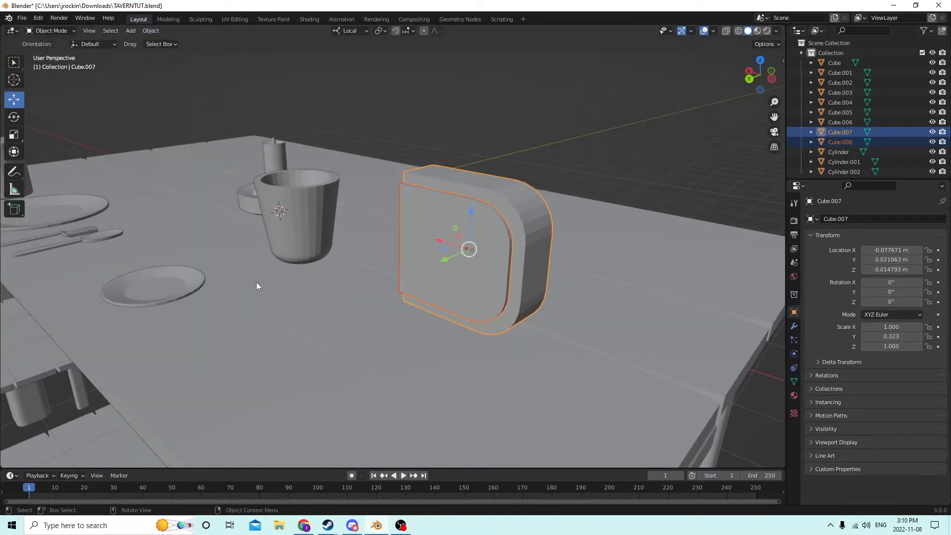
click(151, 31)
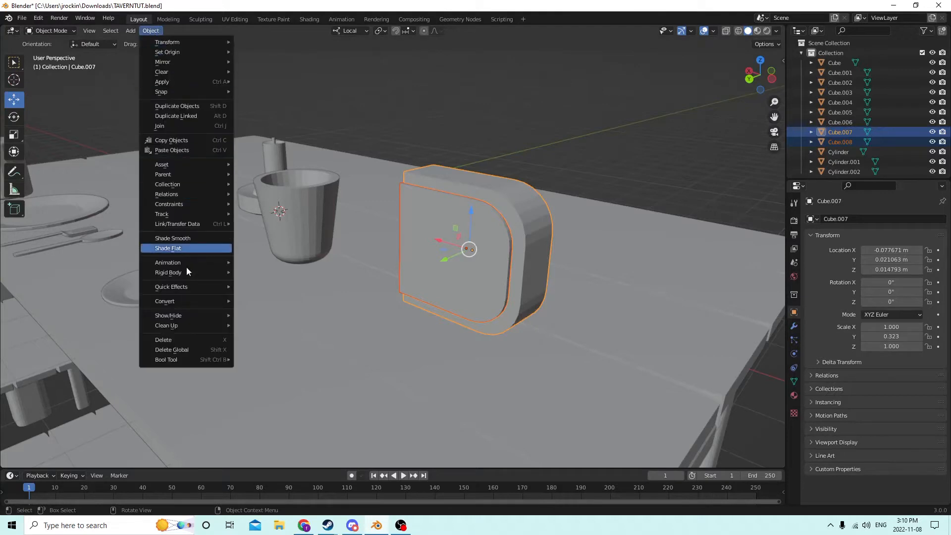
mouse_move(187, 361)
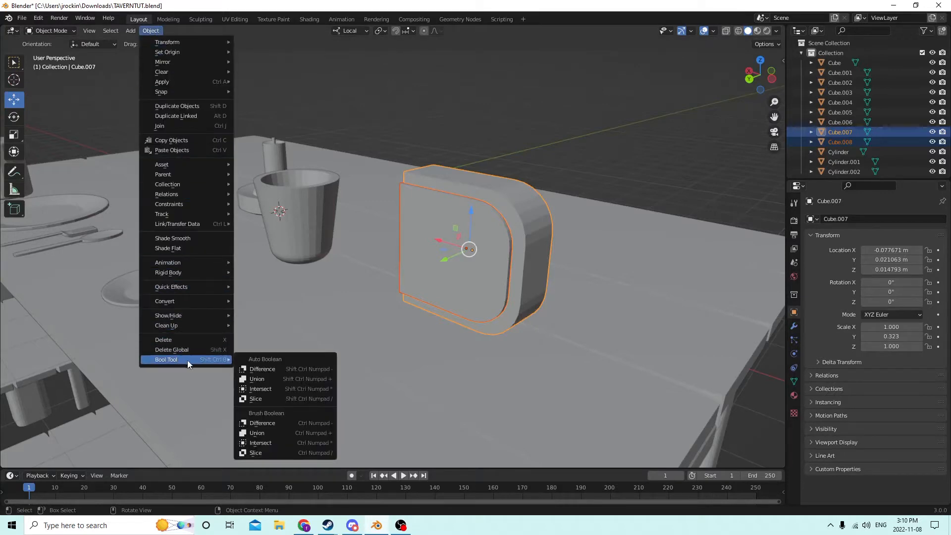
click(262, 369)
Scale the C-shaped handle down uniformly by a factor of about 0.521.
middle_drag(267, 373, 666, 207)
middle_drag(601, 196, 613, 189)
key(s)
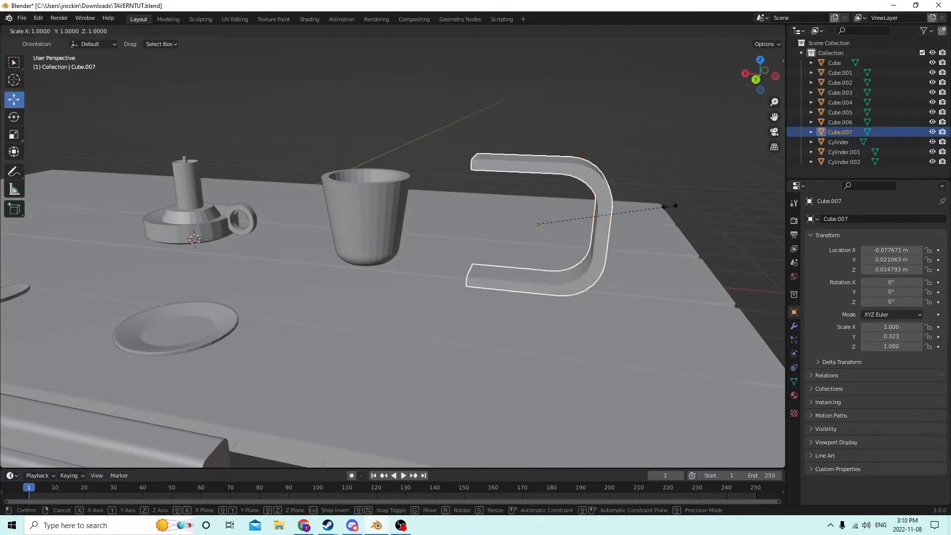
click(593, 223)
middle_drag(592, 219, 515, 233)
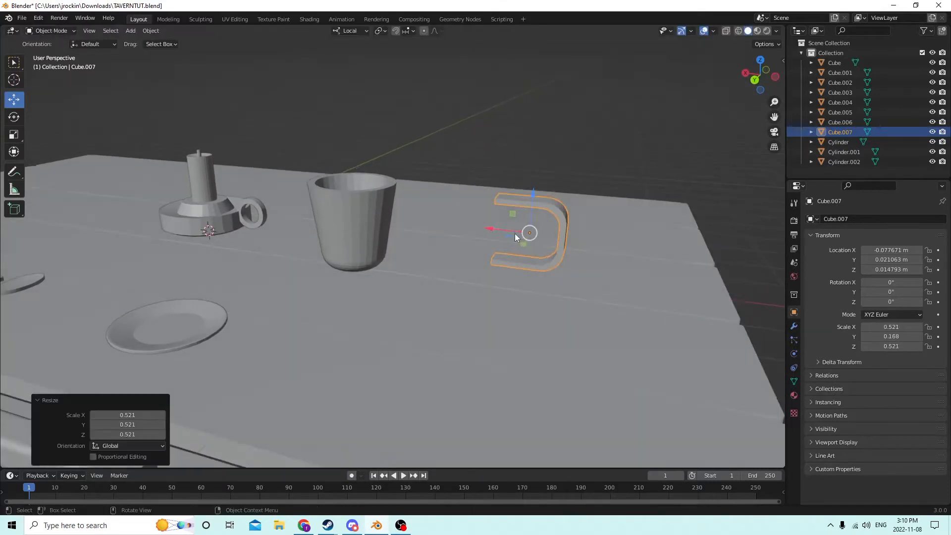
Move the handle to the side of the cup, about -0.062 m in X and 0.030 m in Y.
drag(515, 234, 387, 212)
middle_drag(387, 212, 355, 247)
drag(357, 261, 312, 292)
middle_drag(312, 292, 459, 315)
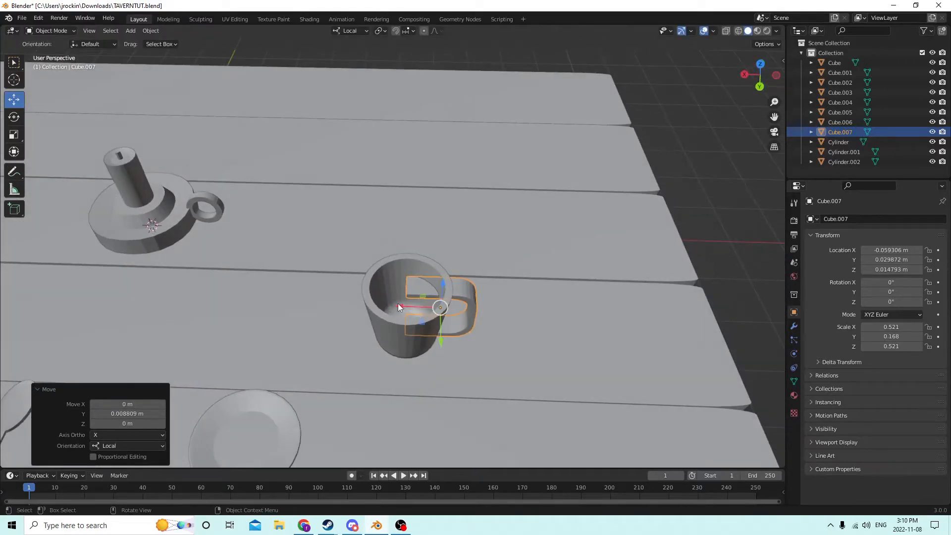
drag(398, 307, 427, 309)
middle_drag(427, 309, 402, 216)
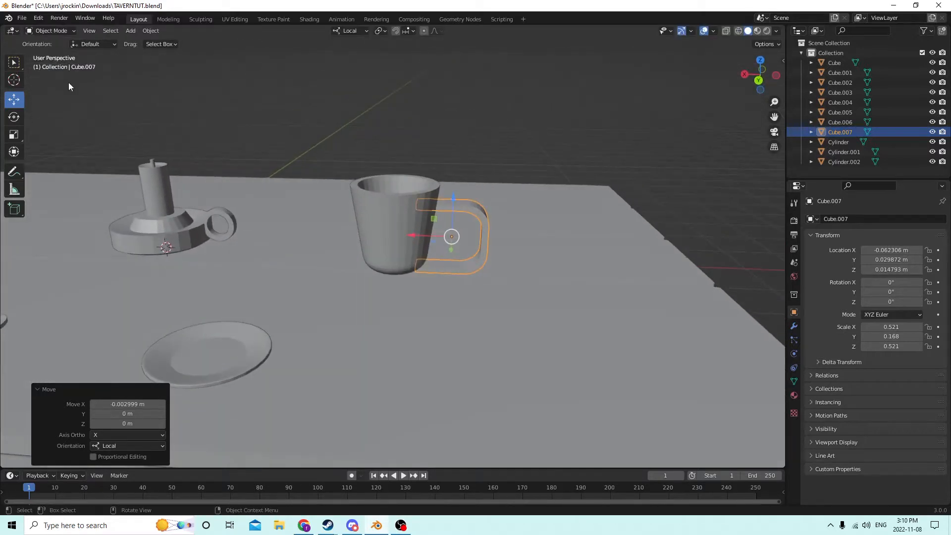
Narrow the handle along X by a factor of about 0.4, then scale it uniformly by 0.75.
click(14, 133)
middle_drag(195, 121, 451, 187)
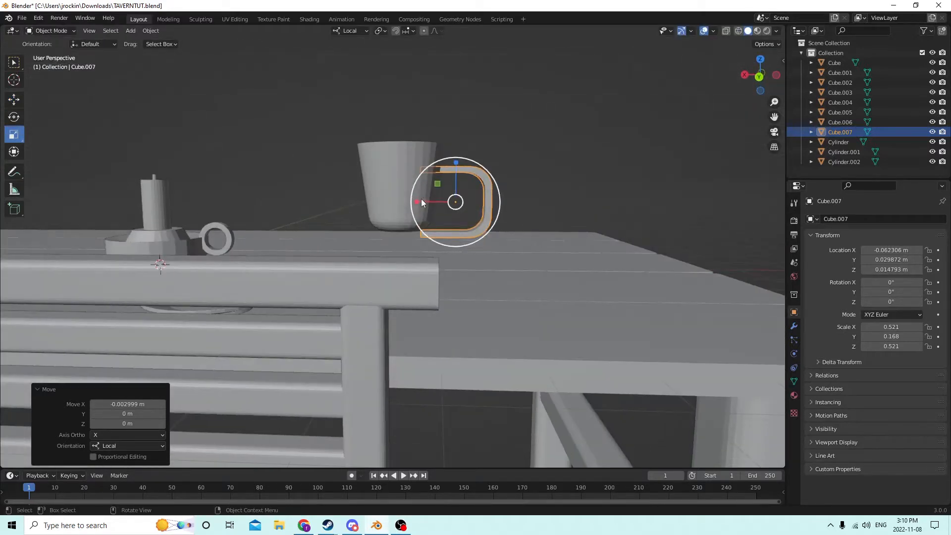
drag(417, 202, 441, 199)
text(s)
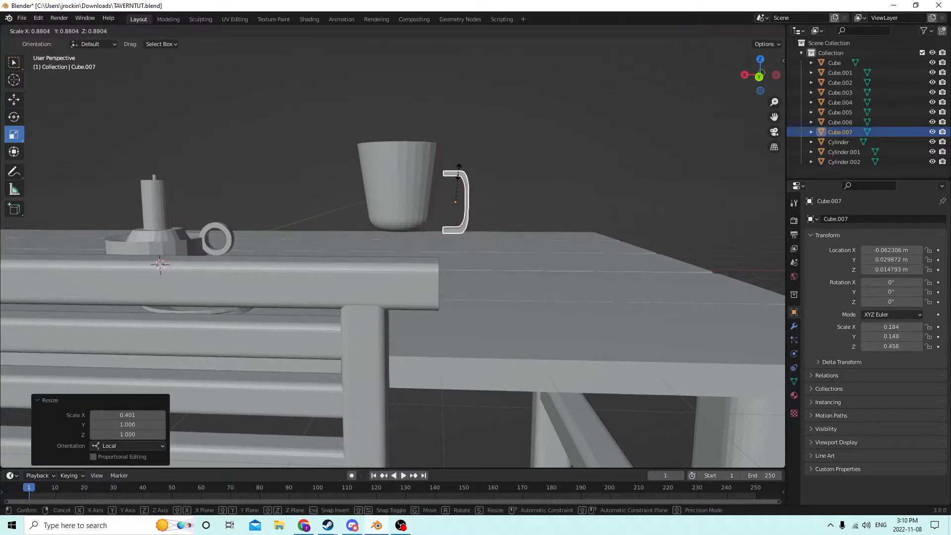
text(.75)
key(Return)
middle_drag(454, 171, 190, 81)
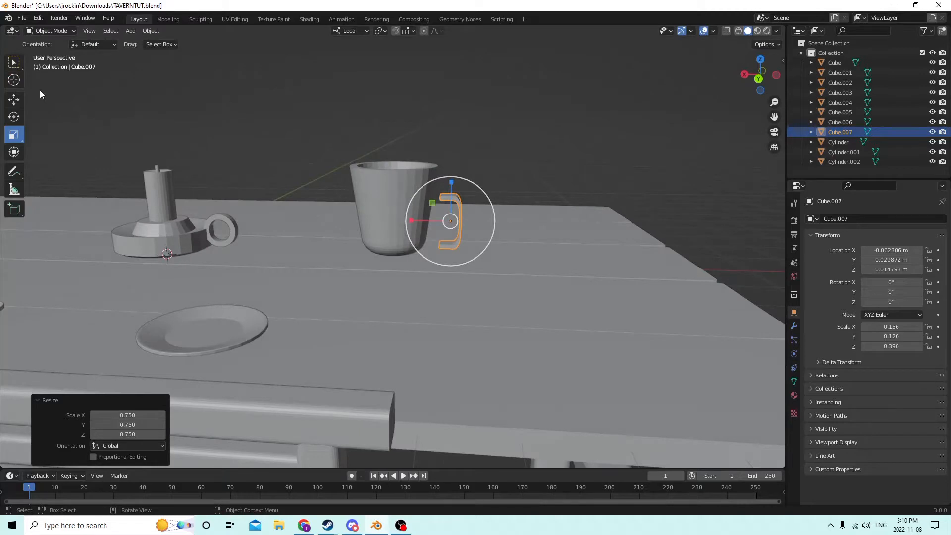
Raise the handle about 0.003 m and nudge it about 0.0009 m along X toward the cup.
click(14, 99)
drag(450, 182, 446, 173)
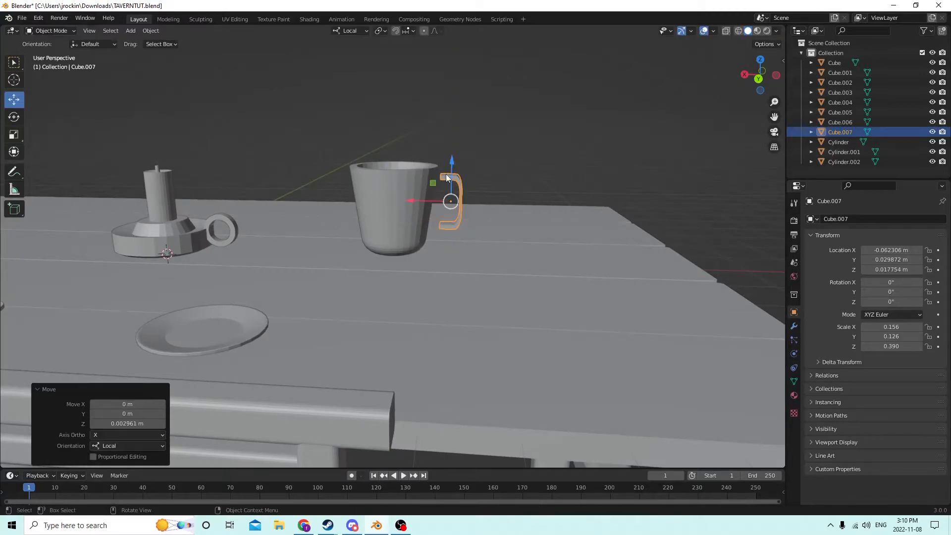
middle_drag(446, 174, 425, 269)
drag(430, 245, 420, 244)
mouse_move(420, 245)
middle_down()
mouse_move(399, 265)
mouse_move(405, 238)
middle_up()
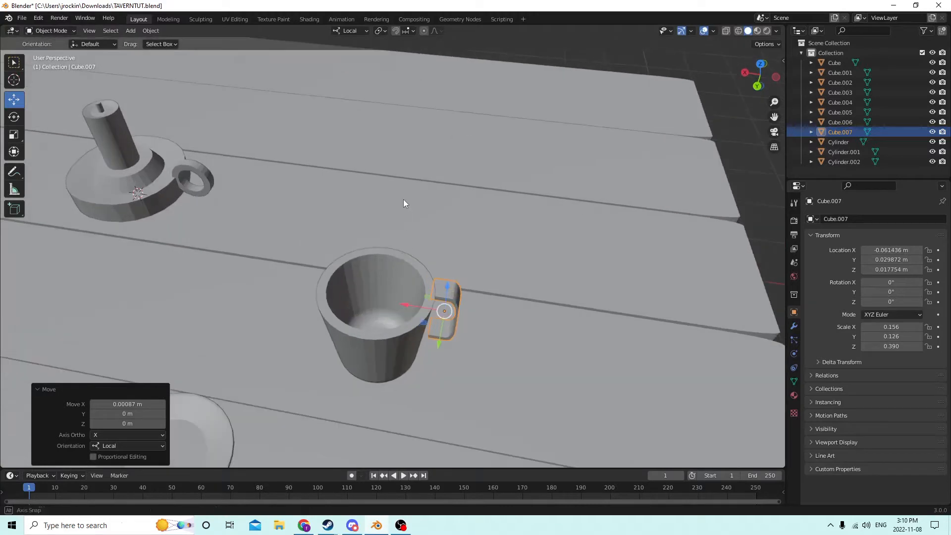
Seat the handle against the cup wall at about -0.061 m in X and 0.033 m in Y.
middle_drag(404, 200, 393, 155)
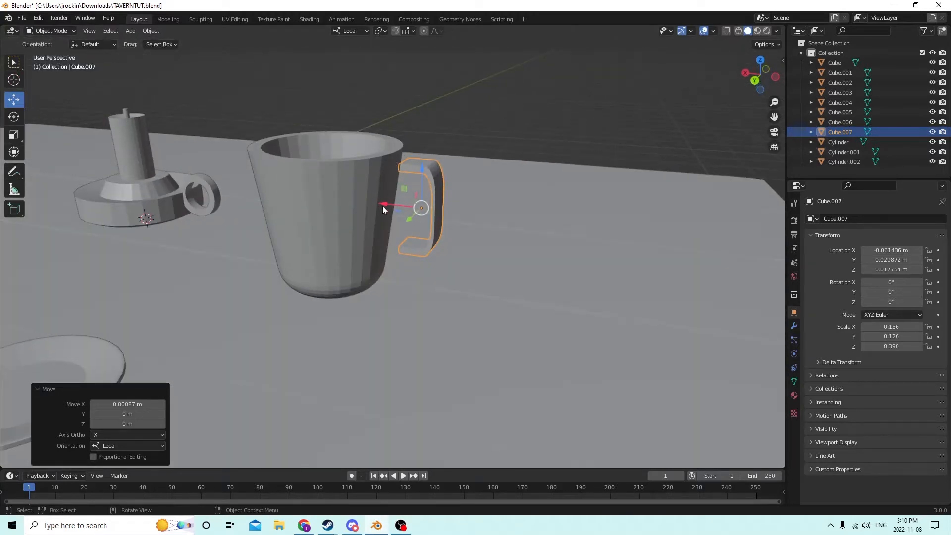
drag(382, 204, 372, 203)
middle_drag(372, 204, 331, 230)
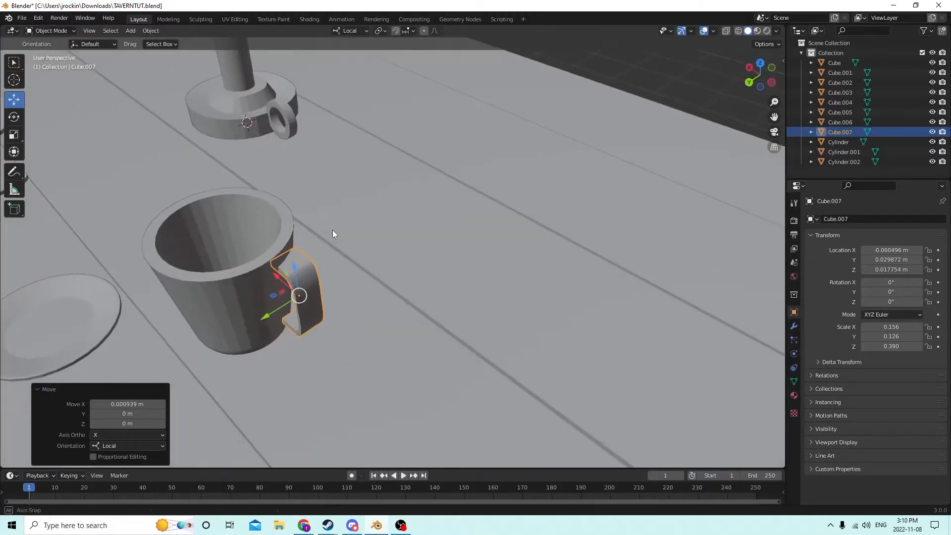
drag(263, 317, 234, 337)
middle_drag(234, 337, 290, 331)
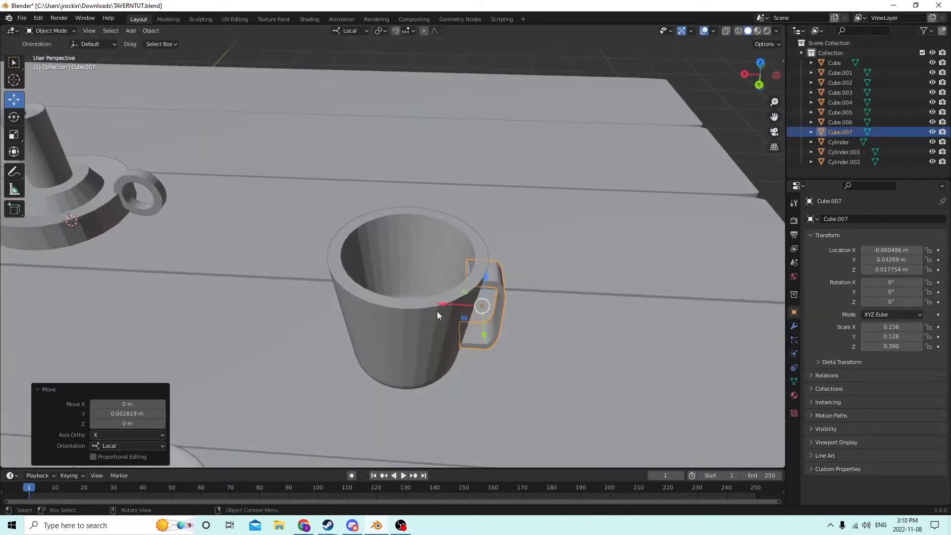
drag(441, 304, 439, 304)
middle_drag(439, 304, 447, 222)
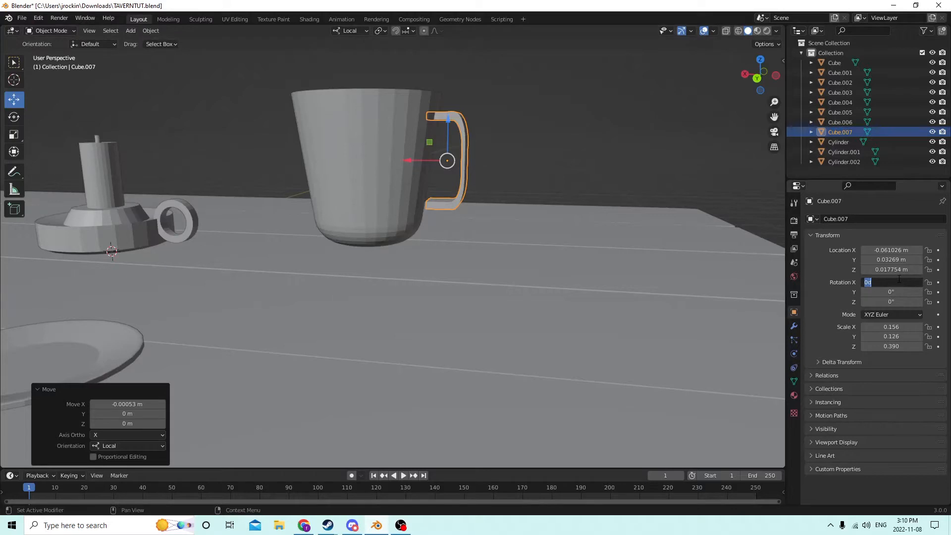
Try rotating the handle 5° about X and 15° about Z, returning each rotation to 0°.
key(Return)
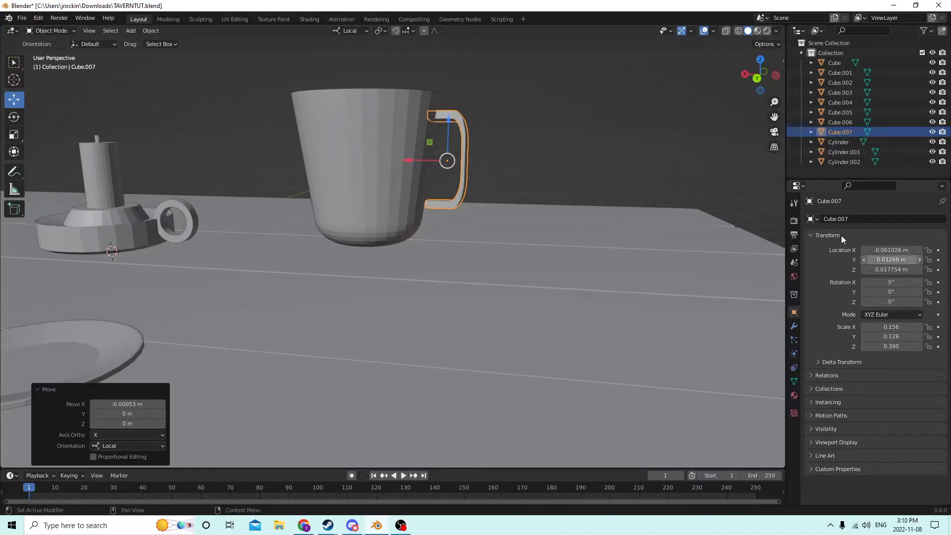
middle_drag(565, 117, 590, 143)
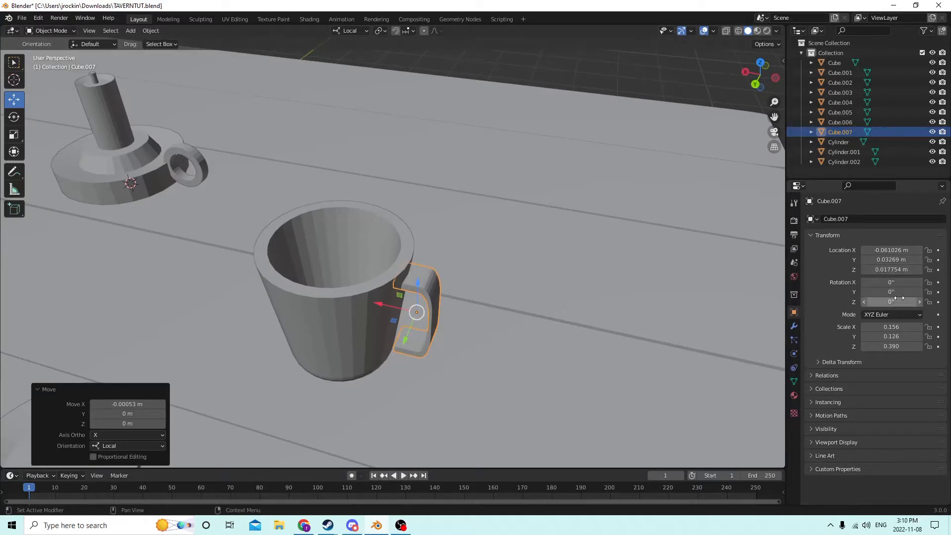
text(15)
key(Return)
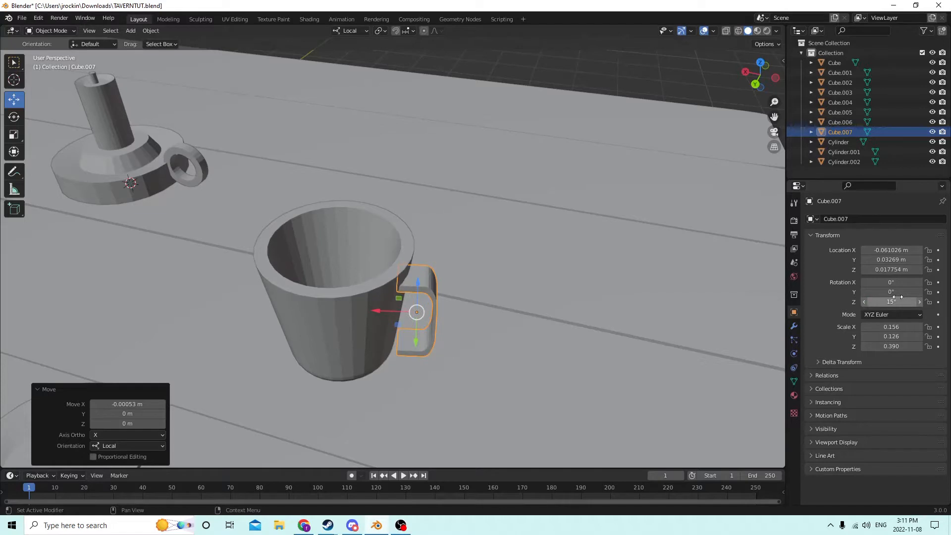
text(0)
key(Return)
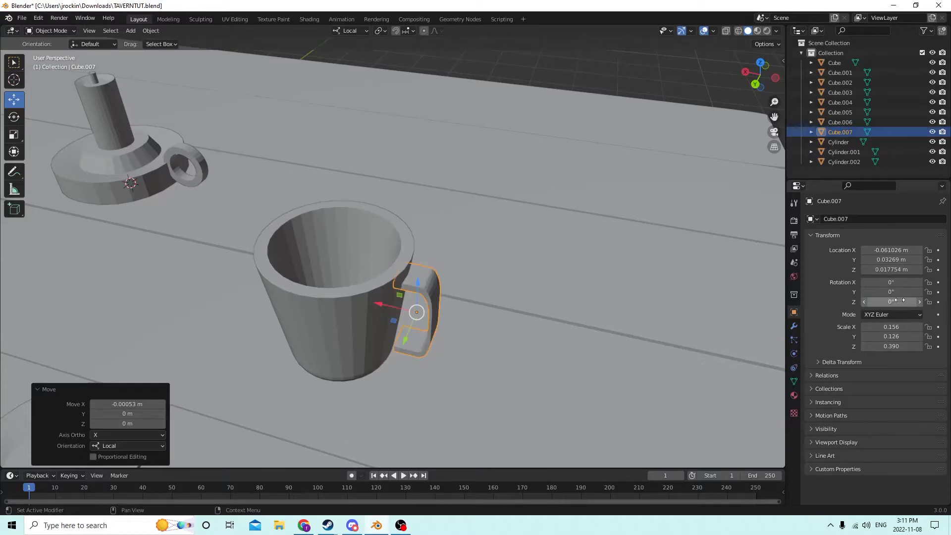
Try tilting the handle about Y by 15°, -15° and finally -10° to follow the cup's sloped wall.
text(15)
key(Return)
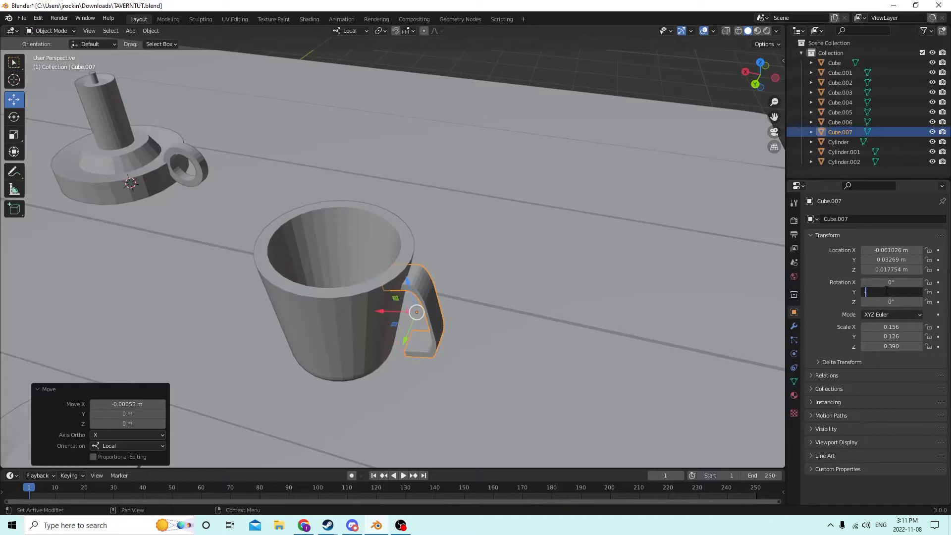
key(Return)
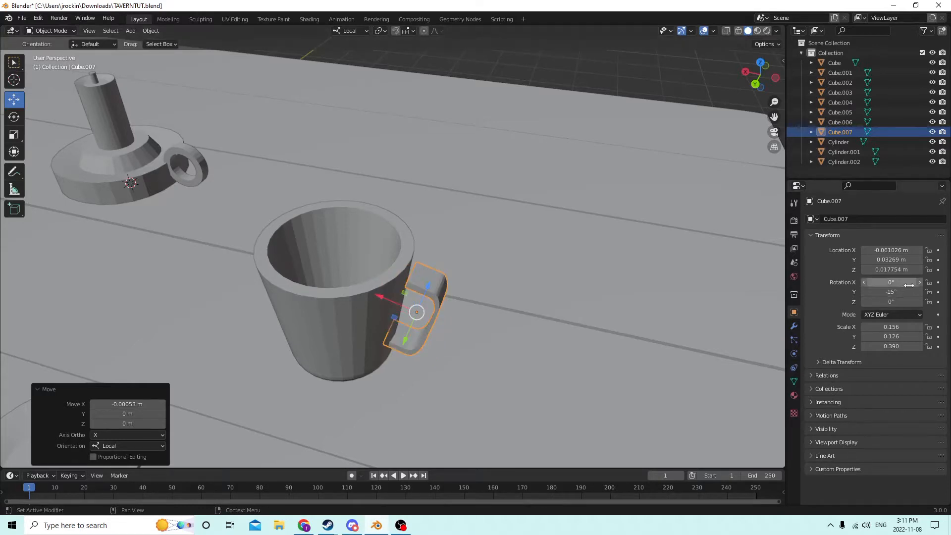
click(901, 292)
text(-10)
key(Return)
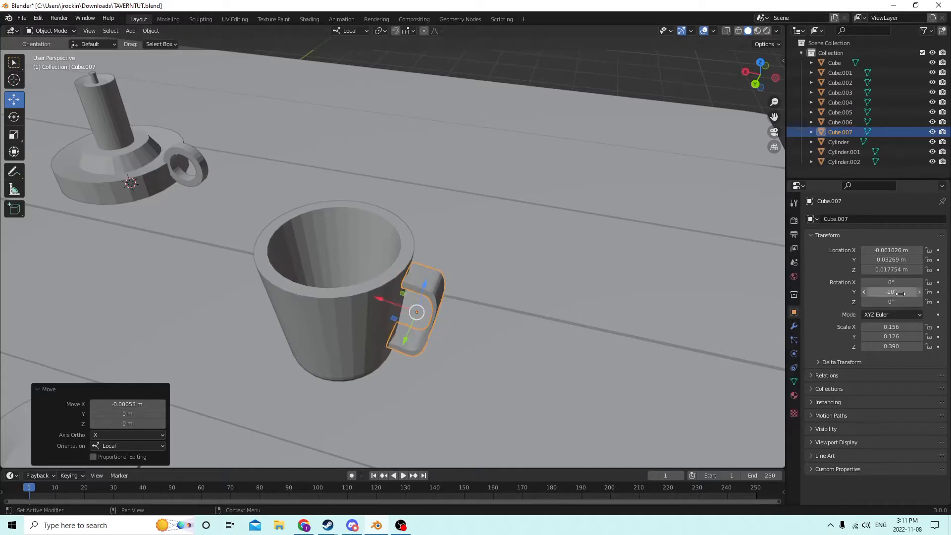
Nudge the tilted handle about 0.00016 m along its local X into the cup and deselect it.
middle_drag(660, 281, 675, 291)
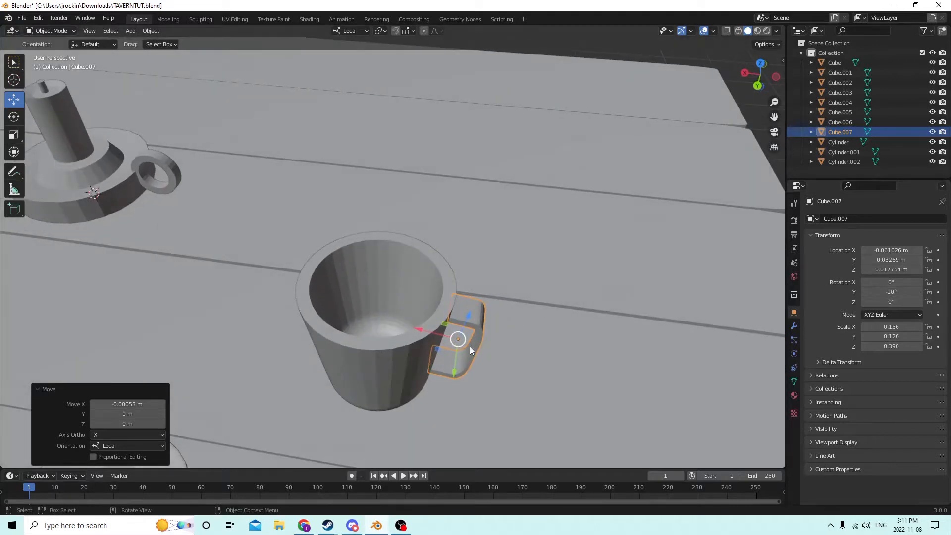
drag(424, 329, 422, 328)
middle_drag(421, 328, 439, 302)
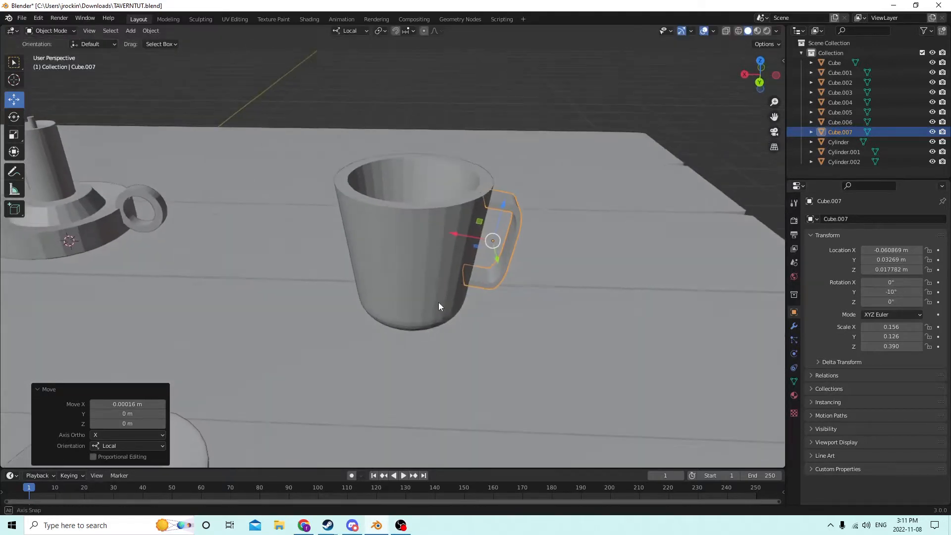
click(657, 298)
mouse_move(658, 298)
middle_down()
mouse_move(664, 235)
mouse_move(651, 262)
mouse_move(666, 277)
mouse_move(636, 289)
mouse_move(650, 293)
middle_up()
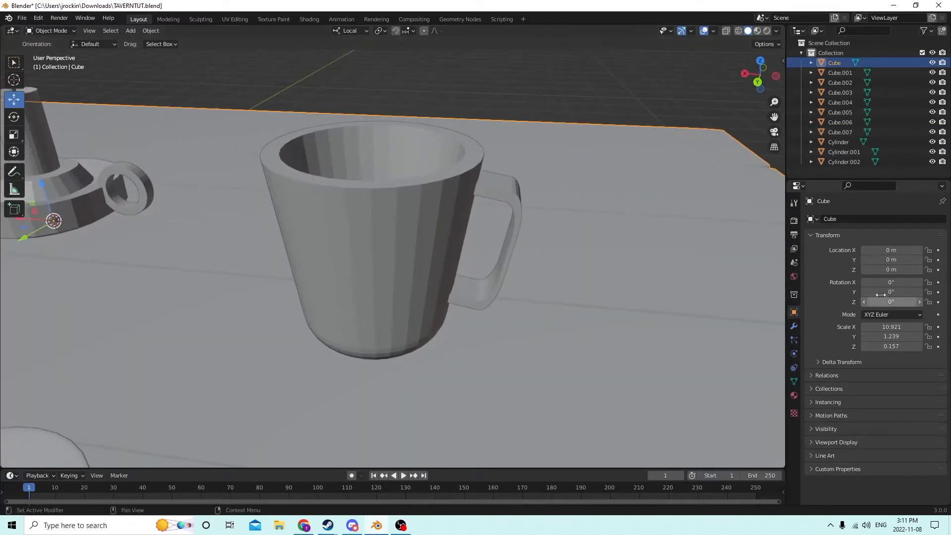
Reset the handle's Y rotation to 0° and check where its lower end meets the cup.
click(515, 251)
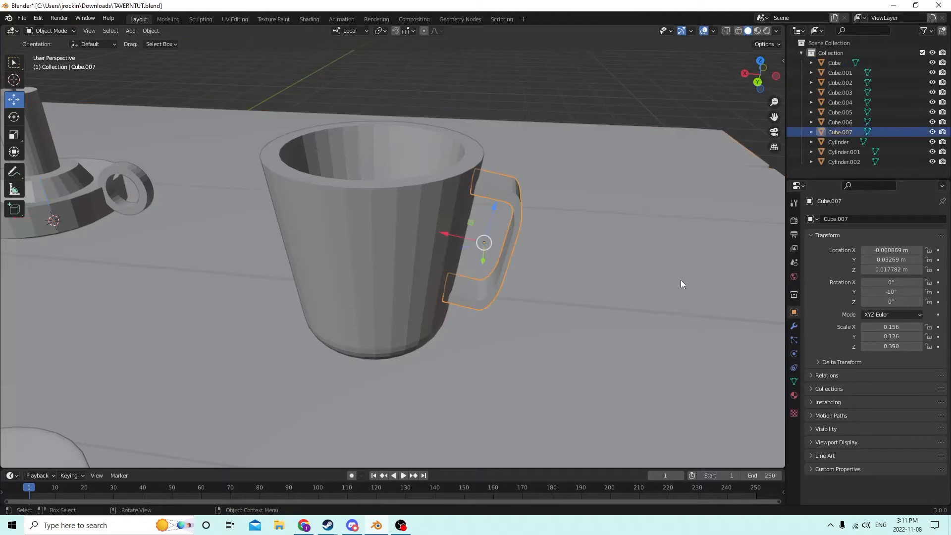
click(891, 293)
text(0)
key(Return)
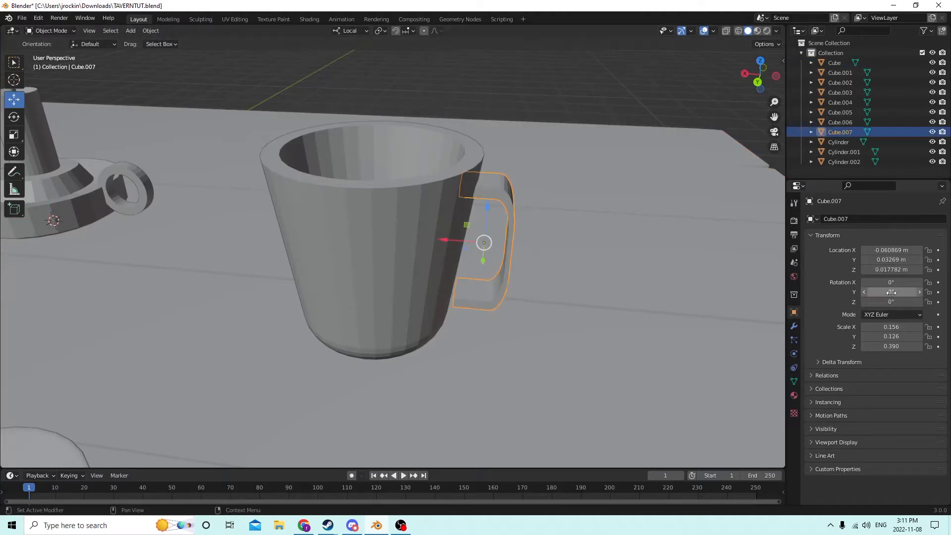
middle_drag(706, 271, 629, 299)
click(624, 280)
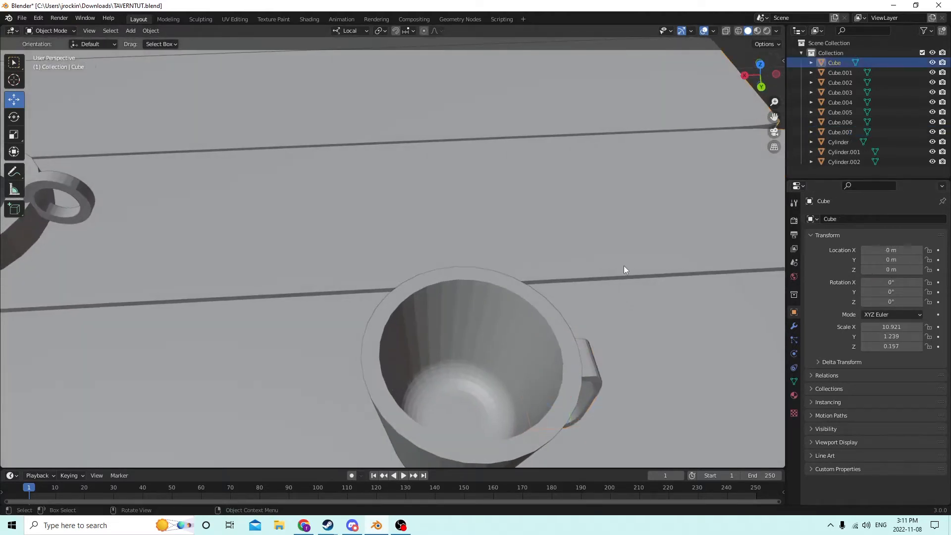
middle_drag(623, 265, 556, 207)
scroll(520, 210, up, 3)
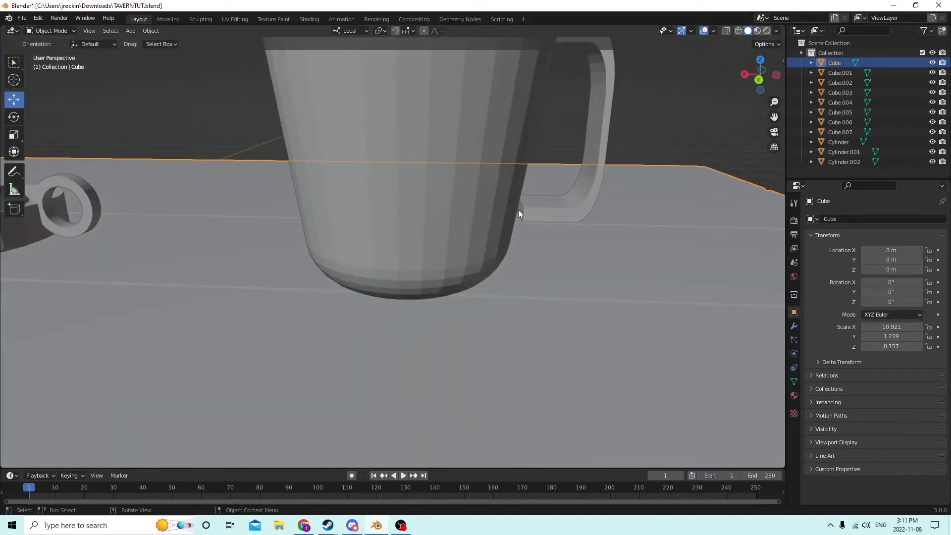
Extrude the handle's lower end face about 0.000486 m into the cup's wall.
click(521, 213)
key(Tab)
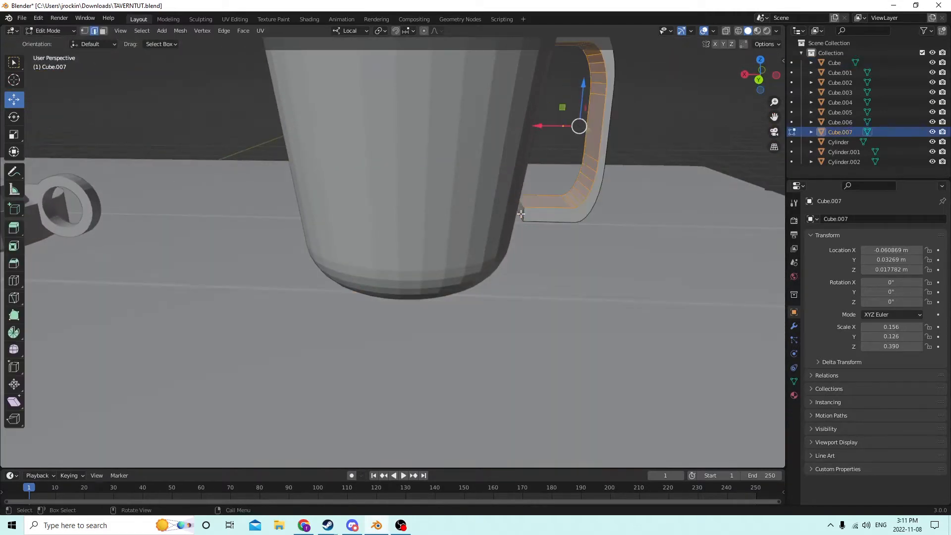
click(520, 213)
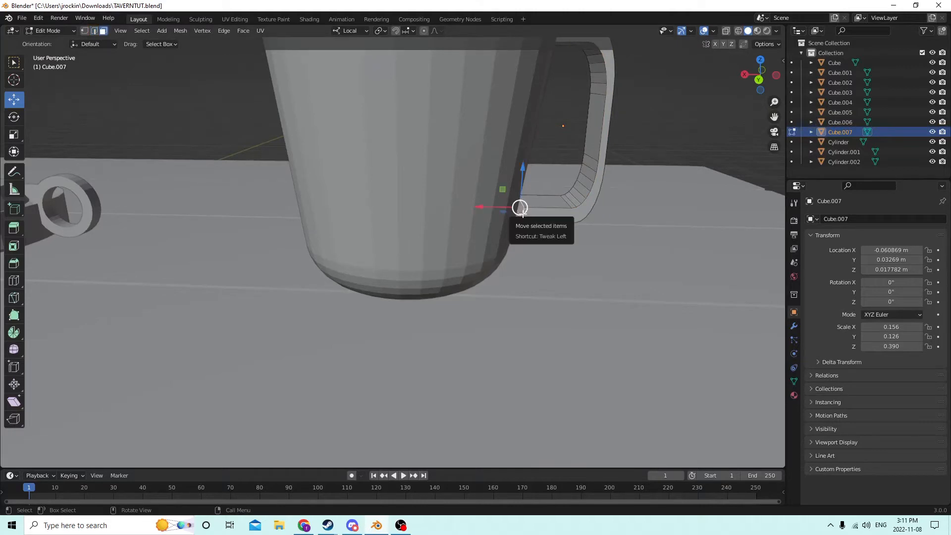
key(e)
click(510, 211)
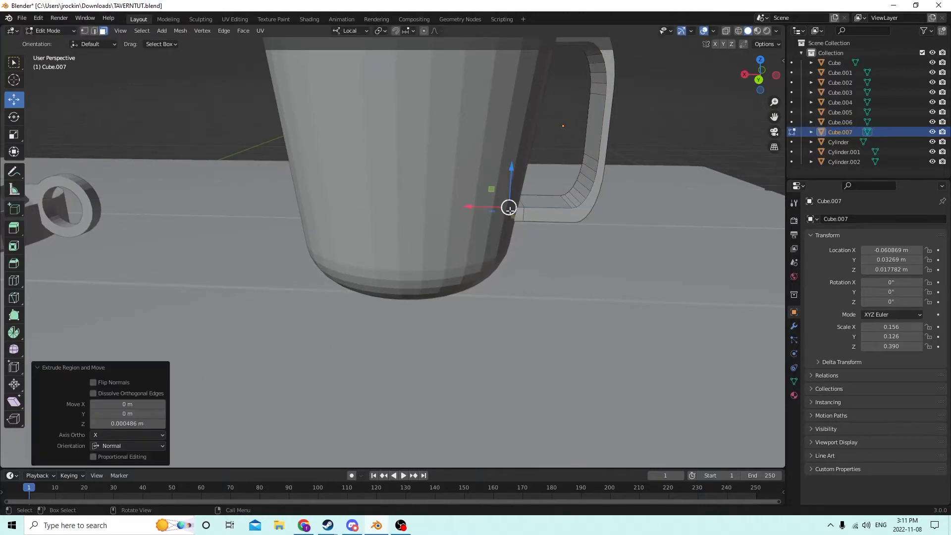
middle_drag(511, 211, 614, 178)
middle_drag(541, 150, 489, 174)
key(Tab)
middle_drag(568, 177, 562, 201)
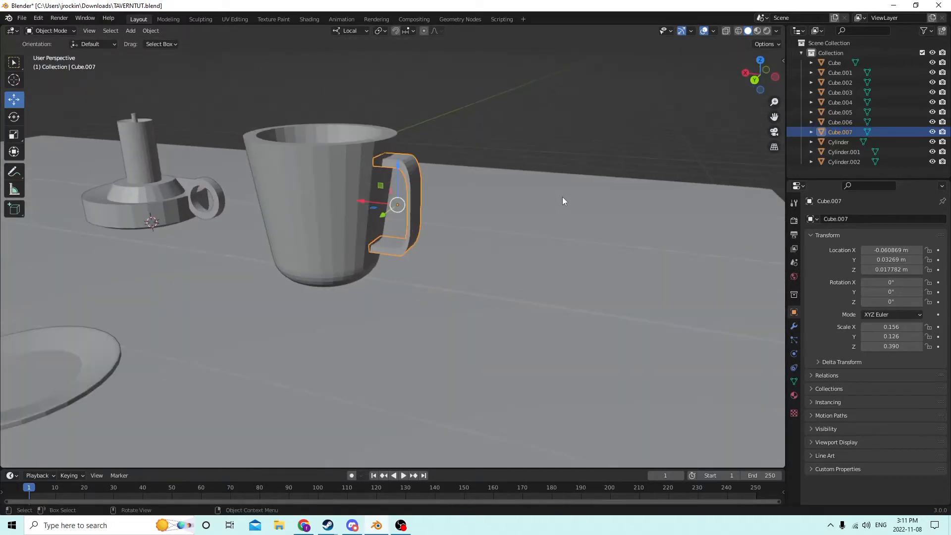
Join the handle with the cup body into a single object.
click(411, 191)
click(420, 195)
shift+click(356, 204)
key(ctrl+j)
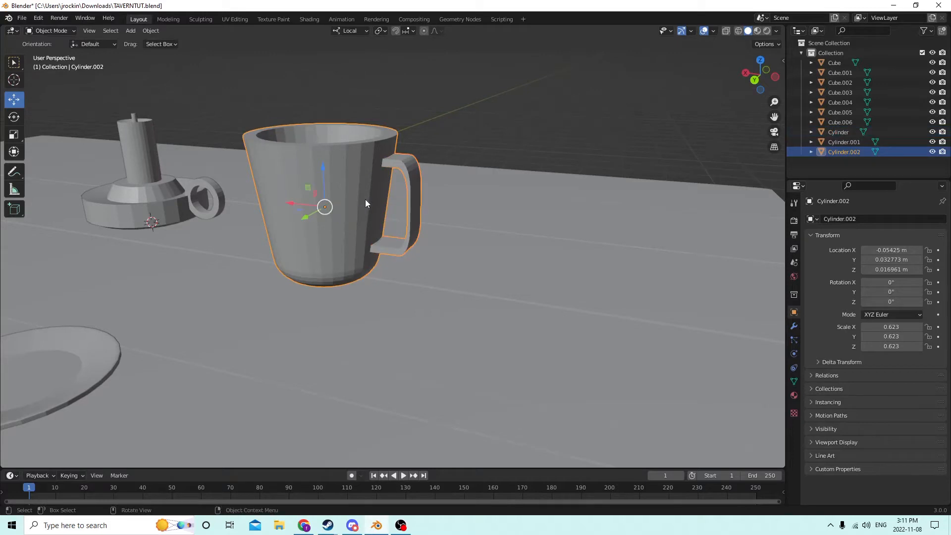
Move the cup about 0.025 m along X toward the small plate and lower it to about Z 0.0088 m.
middle_drag(365, 199, 412, 219)
drag(386, 226, 151, 225)
drag(200, 201, 213, 336)
scroll(174, 322, down, 4)
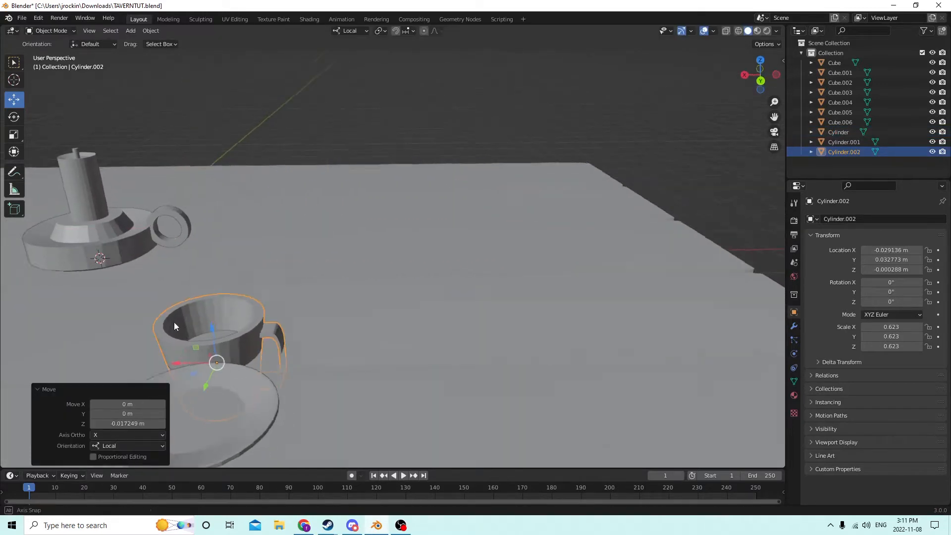
middle_drag(174, 322, 121, 295)
drag(216, 212, 215, 162)
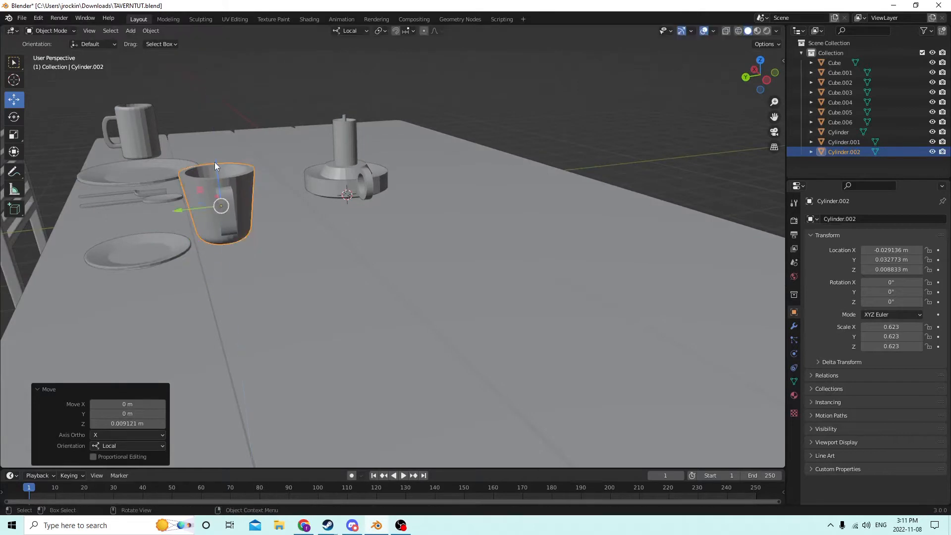
Center the cup on the small plate by moving it about 0.0135 m along Y and -0.0024 m along X.
drag(175, 210, 117, 218)
middle_drag(117, 218, 319, 279)
scroll(268, 234, down, 3)
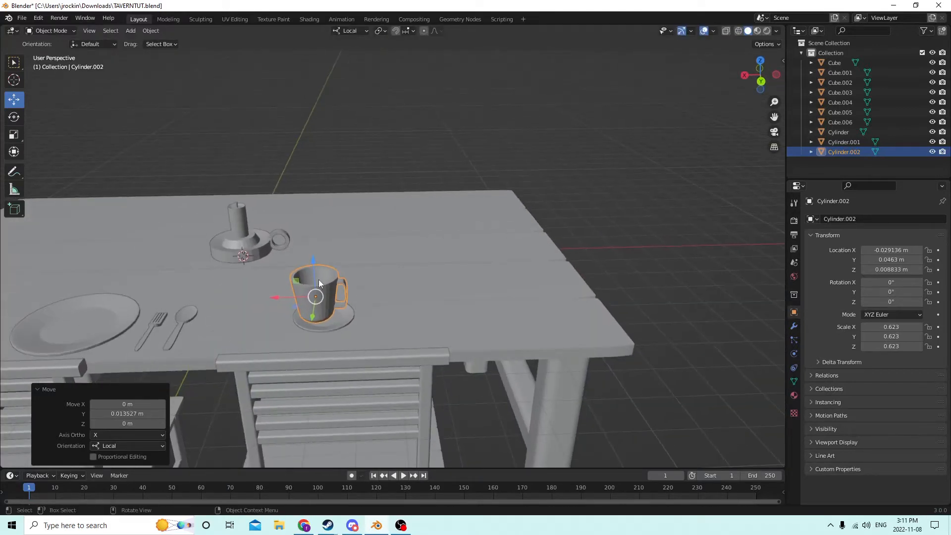
drag(270, 297, 273, 297)
middle_drag(273, 297, 156, 171)
scroll(359, 198, up, 3)
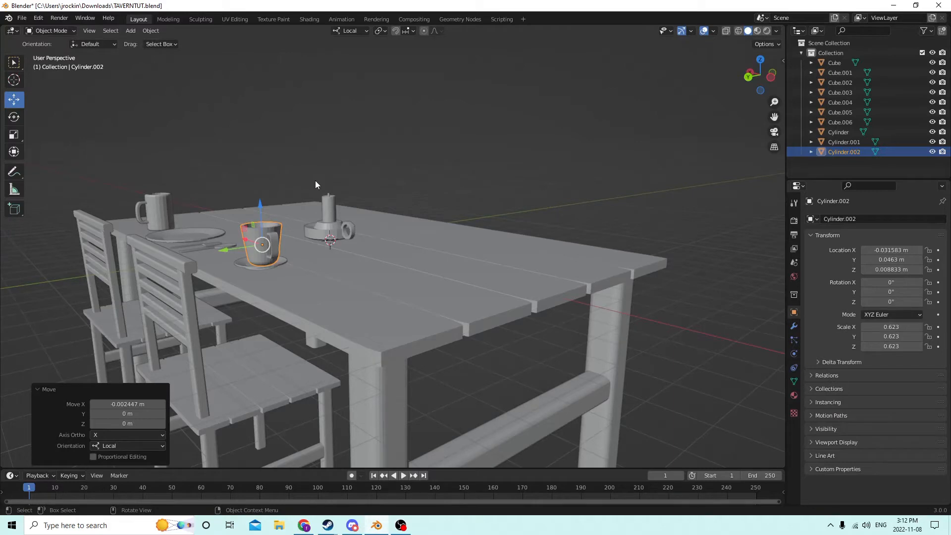
Select the table, both chairs, the candle holder and all tableware, and move them together about 0.389 m along X.
middle_drag(315, 182, 33, 255)
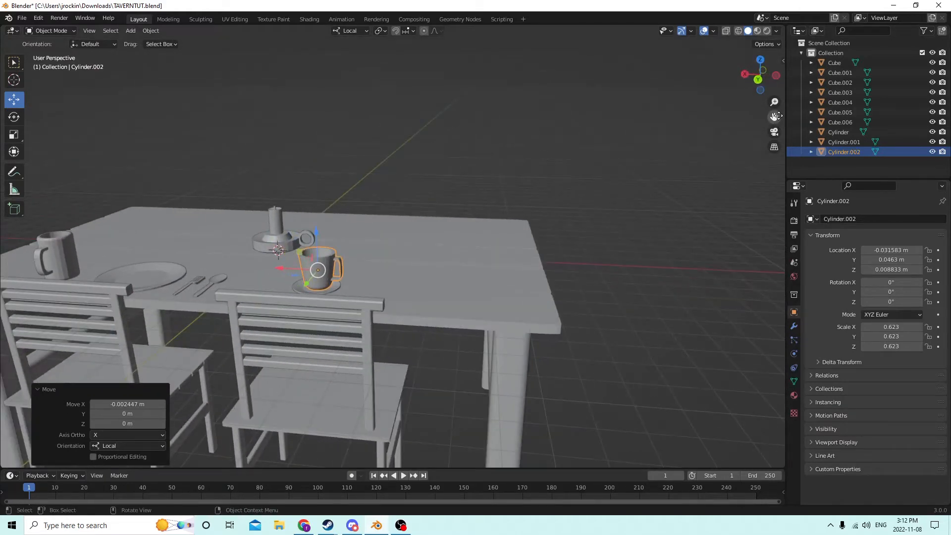
drag(774, 116, 545, 149)
scroll(474, 188, down, 8)
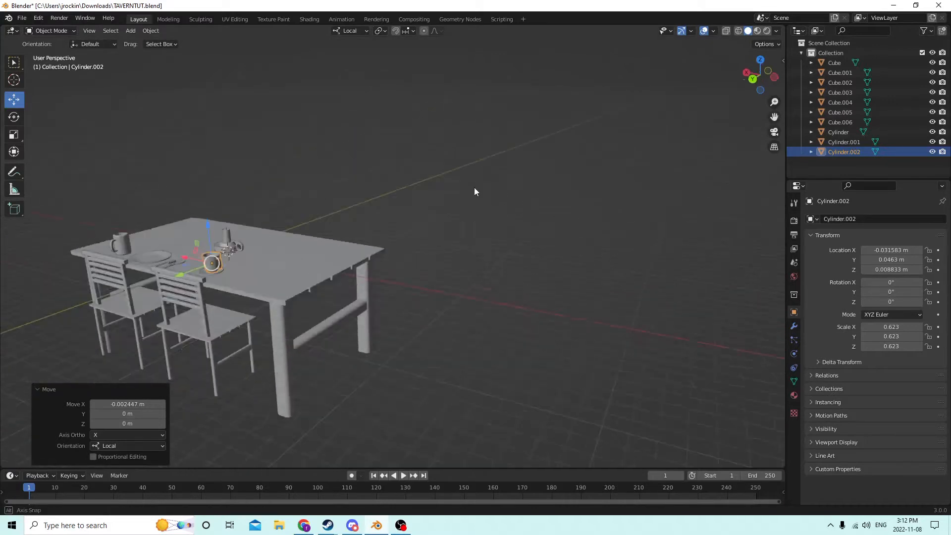
mouse_move(474, 188)
middle_down()
mouse_move(386, 189)
mouse_move(386, 238)
mouse_move(381, 212)
mouse_move(658, 311)
mouse_move(726, 157)
mouse_move(562, 192)
mouse_move(408, 176)
mouse_move(479, 179)
middle_up()
click(477, 257)
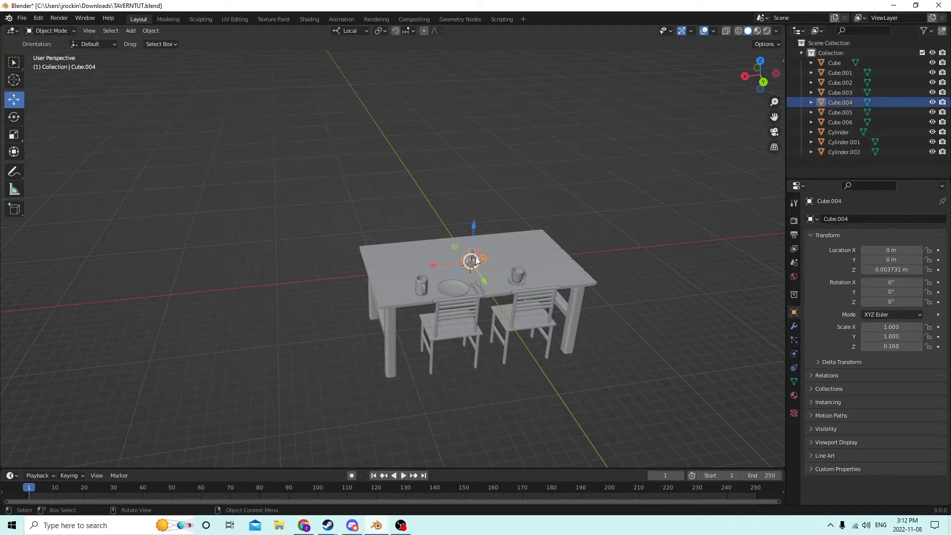
scroll(507, 287, up, 2)
shift+drag(427, 297, 436, 302)
shift+click(476, 307)
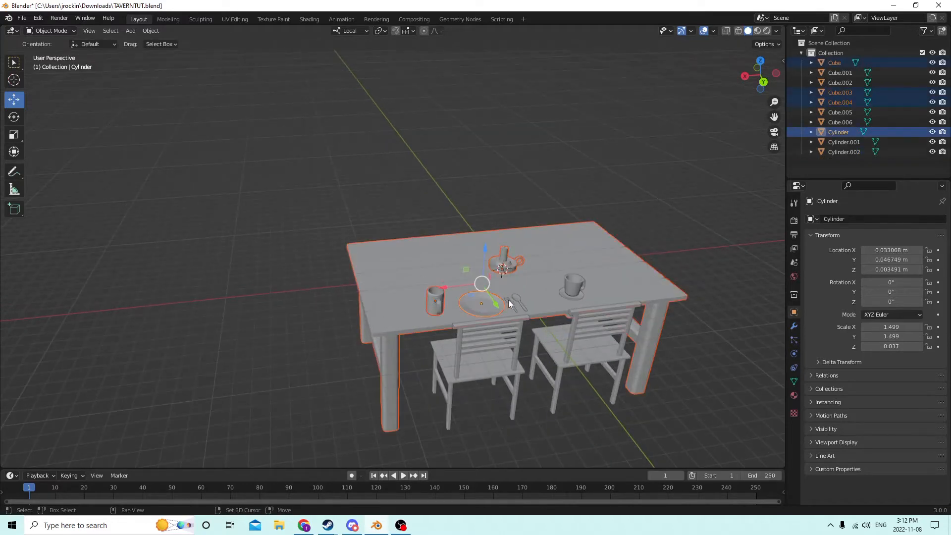
shift+click(509, 301)
shift+click(522, 301)
shift+click(575, 287)
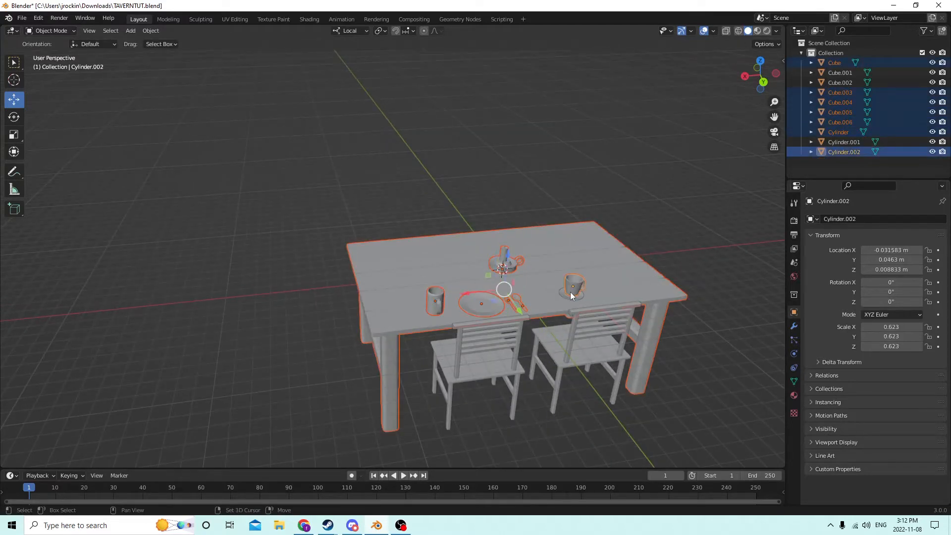
shift+click(570, 293)
shift+click(588, 318)
shift+click(509, 347)
middle_drag(509, 346, 513, 336)
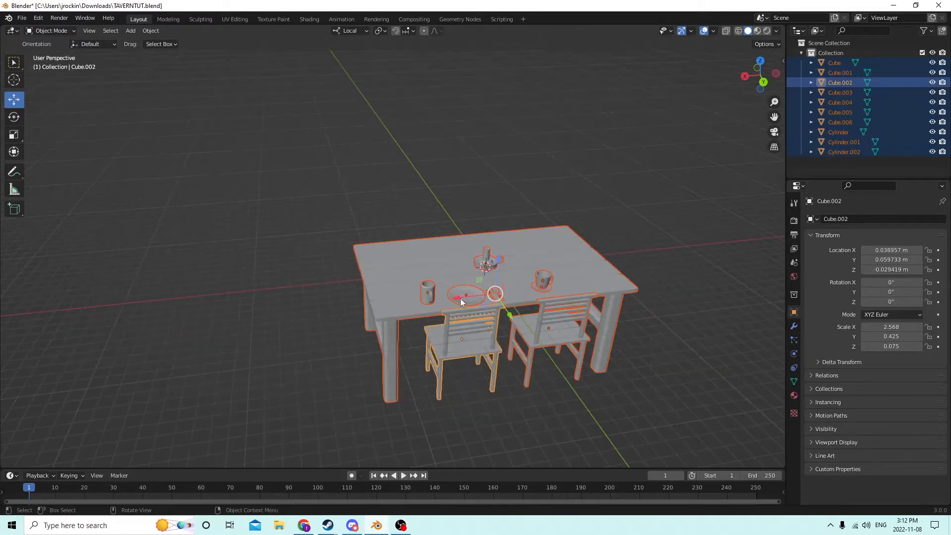
key(g)
key(x)
click(256, 274)
middle_drag(256, 272, 431, 263)
key(g)
key(x)
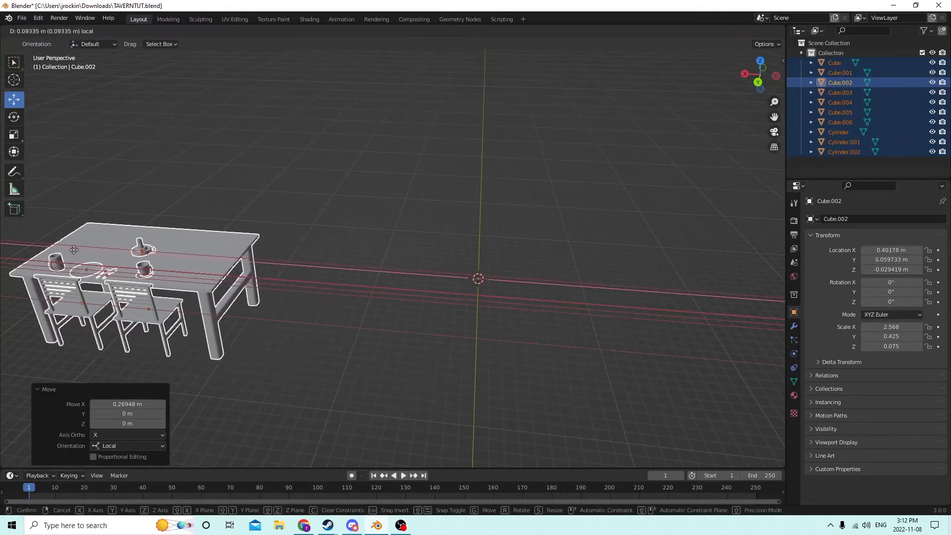
click(119, 277)
Add a cube at the cleared world origin and scale it uniformly to about 1.662.
middle_drag(483, 296, 576, 286)
middle_drag(781, 135, 567, 147)
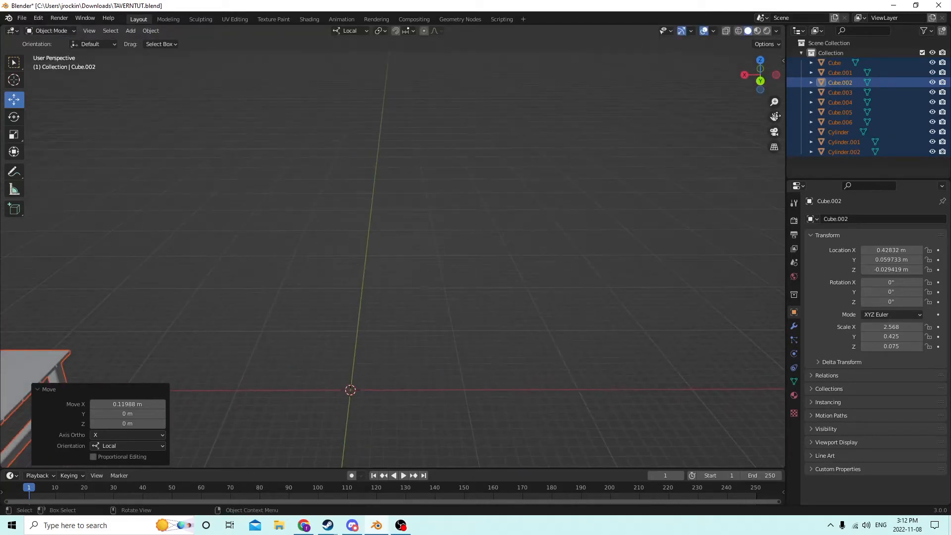
middle_drag(779, 118, 653, 196)
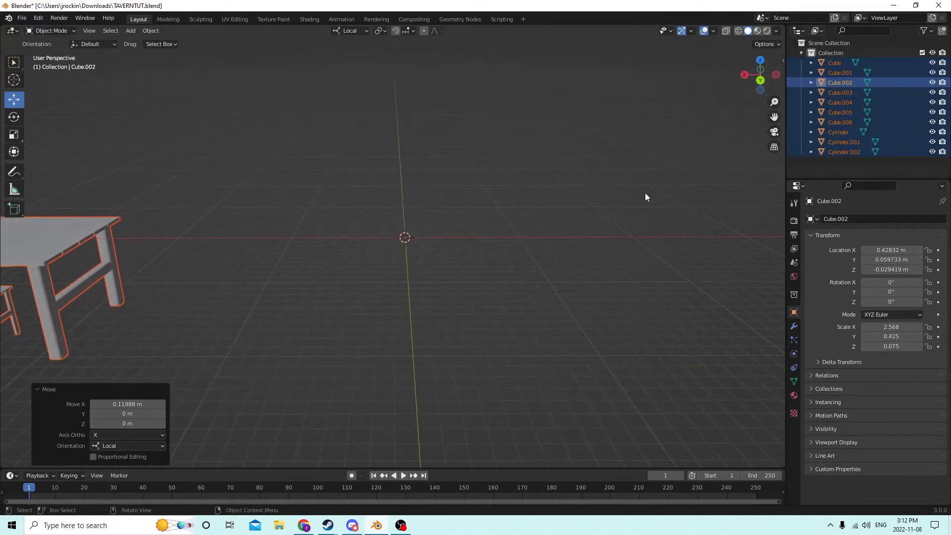
key(shift+a)
mouse_move(642, 193)
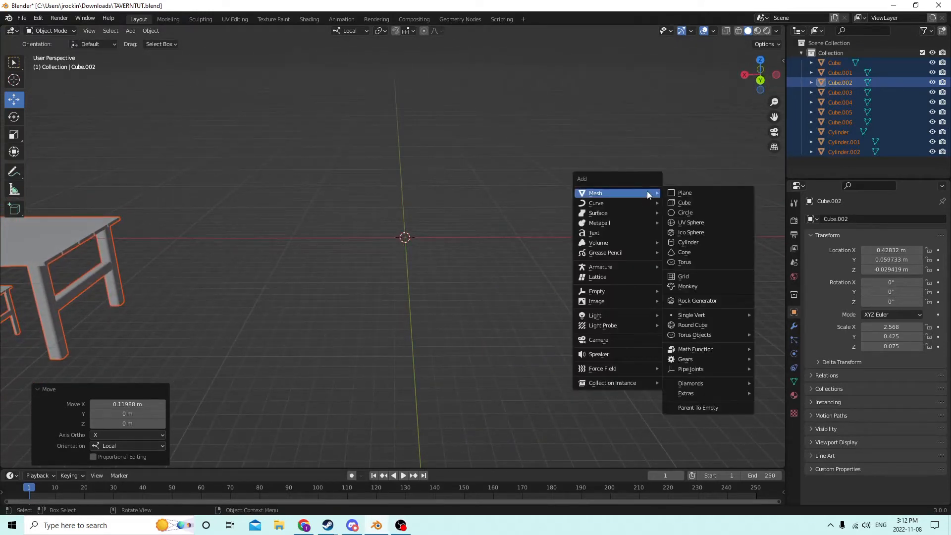
click(675, 203)
mouse_move(616, 201)
middle_down()
mouse_move(577, 202)
mouse_move(612, 195)
middle_up()
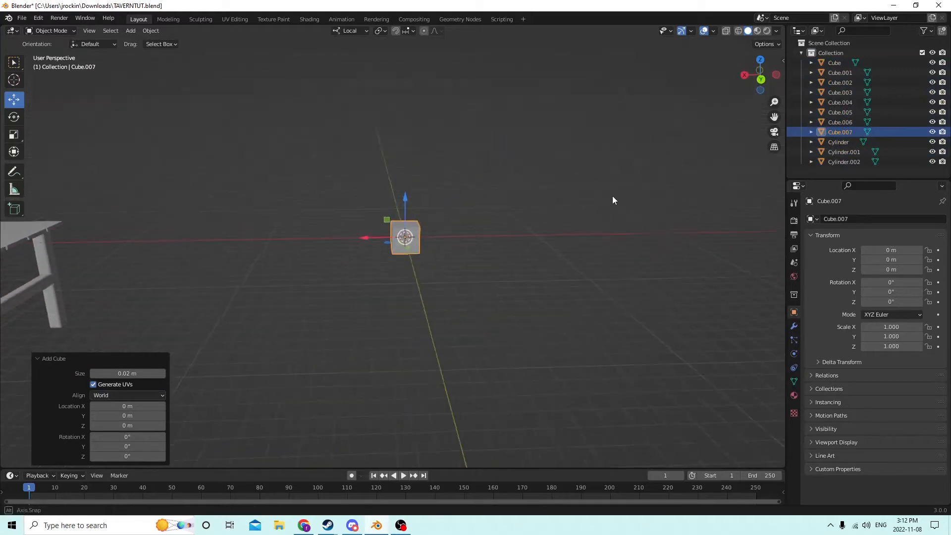
key(s)
click(643, 159)
Stretch the new cube to a Z scale of about 4.509 and an X scale of about 10.877.
middle_drag(644, 158, 159, 131)
click(13, 135)
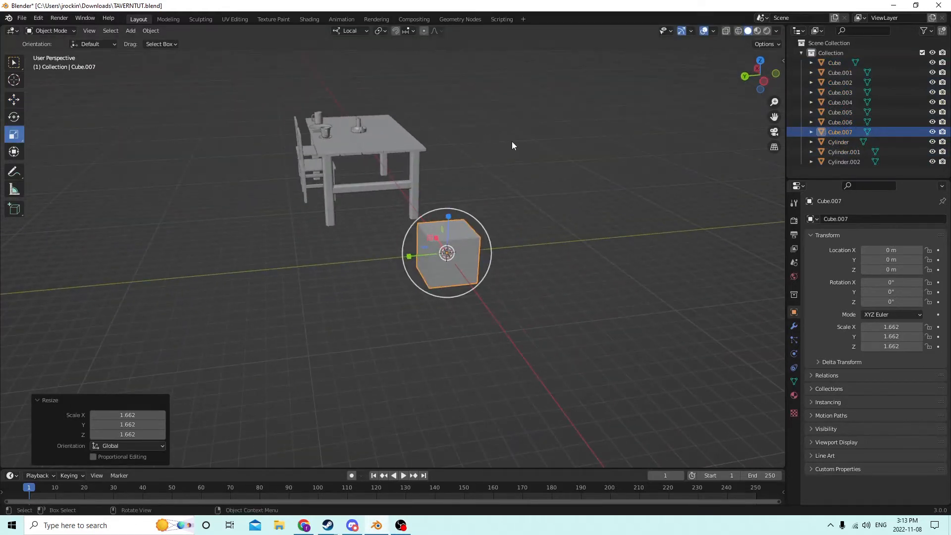
middle_drag(512, 141, 566, 128)
drag(434, 207, 437, 132)
middle_drag(437, 132, 445, 184)
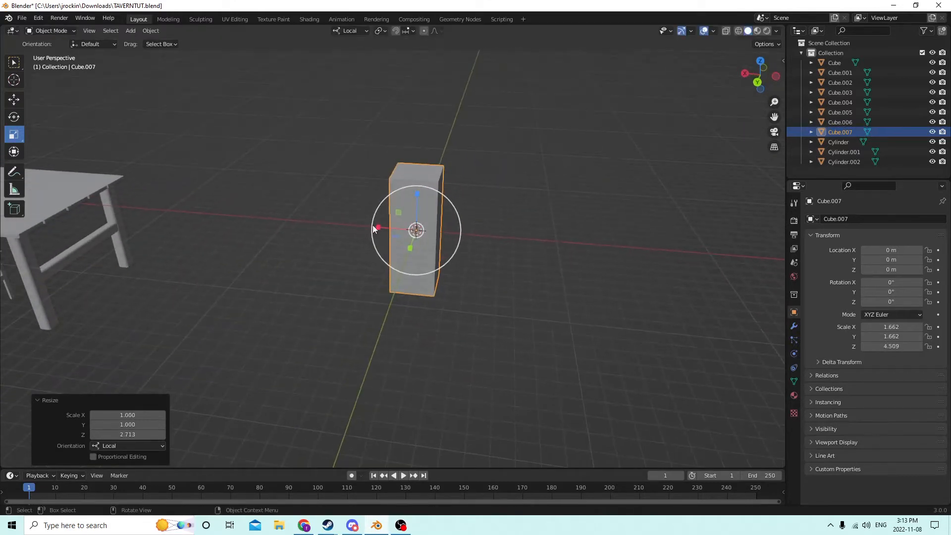
drag(377, 228, 167, 203)
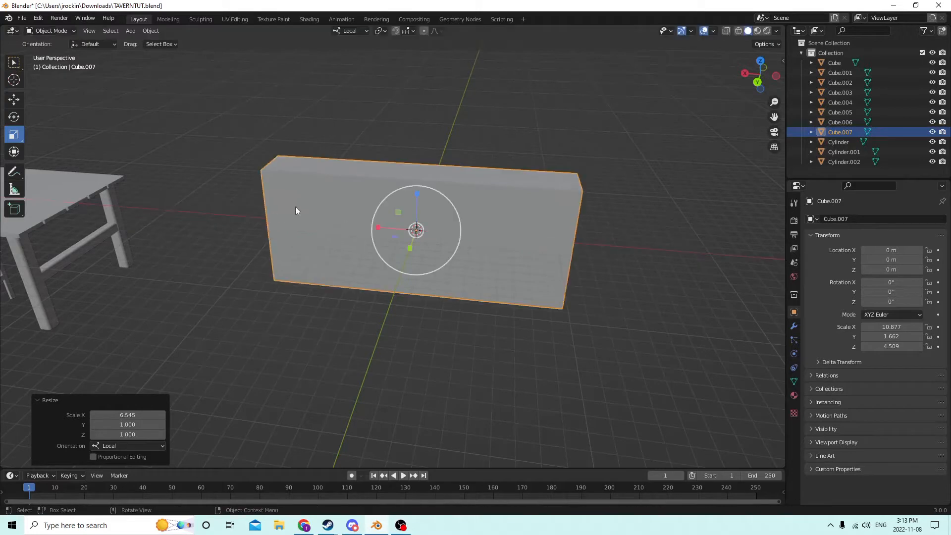
Thin the block into an upright panel with a Y scale of about 0.345.
middle_drag(295, 206, 244, 201)
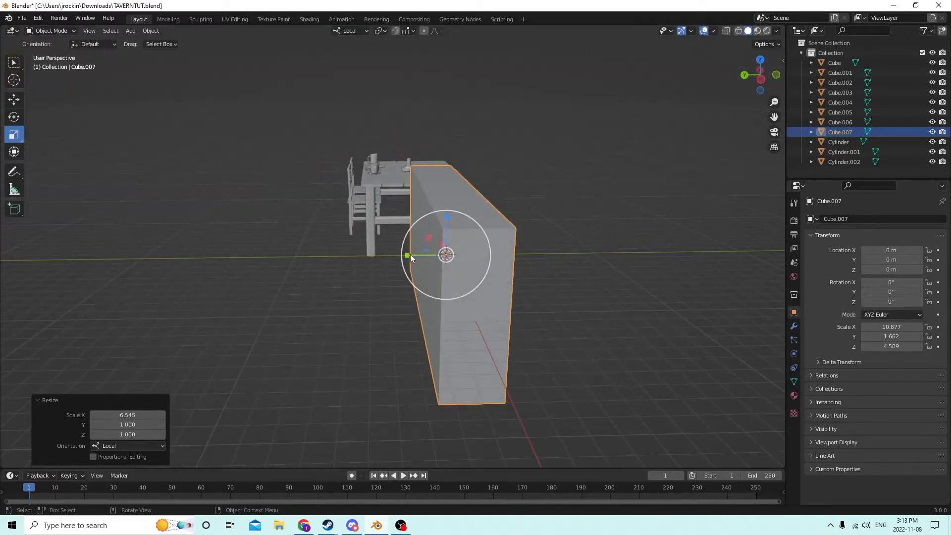
drag(408, 254, 428, 257)
mouse_move(428, 256)
middle_down()
mouse_move(563, 263)
mouse_move(516, 269)
mouse_move(450, 257)
mouse_move(542, 261)
mouse_move(448, 234)
mouse_move(479, 252)
mouse_move(536, 258)
mouse_move(422, 254)
middle_up()
drag(405, 258, 426, 257)
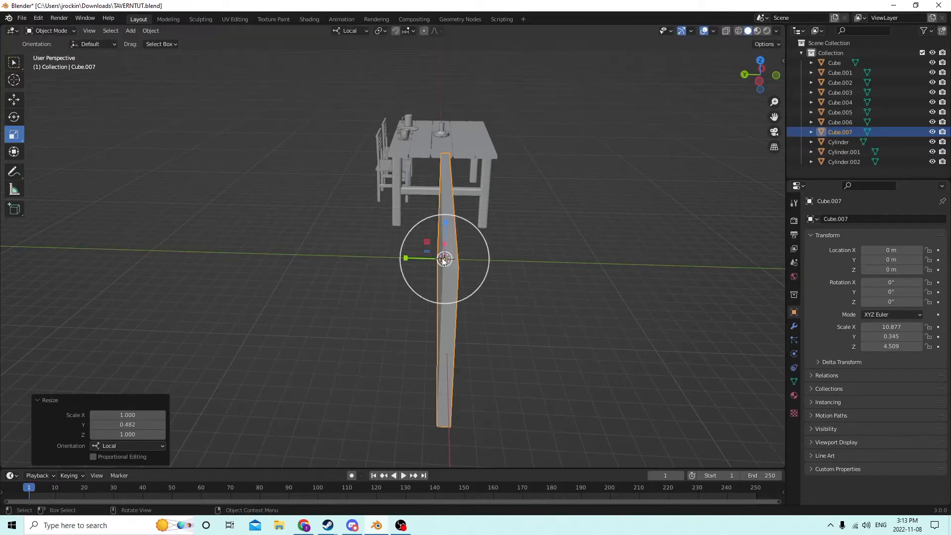
Lower the upright panel's height to a Z scale of about 3.439.
middle_drag(439, 255, 531, 244)
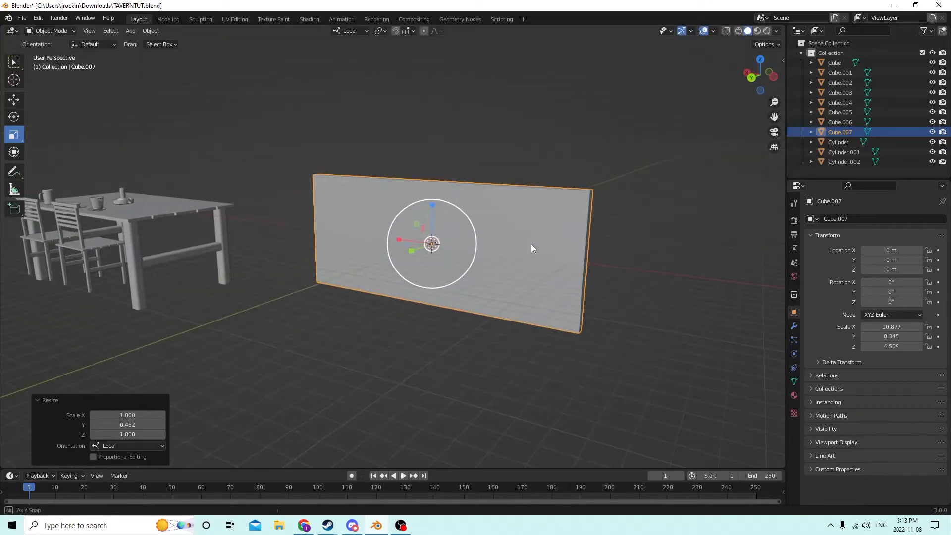
drag(431, 205, 434, 212)
middle_drag(434, 212, 458, 200)
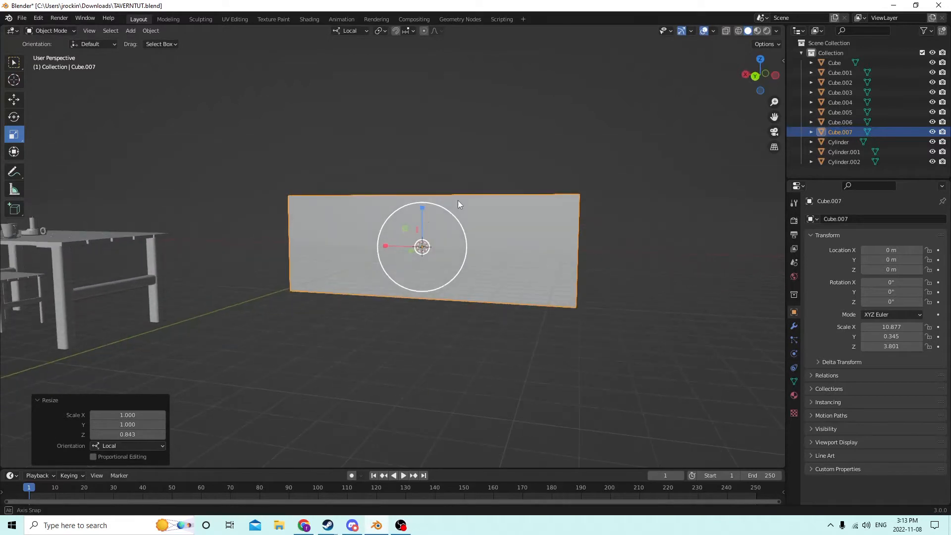
drag(421, 208, 422, 213)
Duplicate the upright panel in place and reshape the copy into a flat slab with scale Y about 1.754 and Z about 0.182.
middle_drag(421, 213, 354, 235)
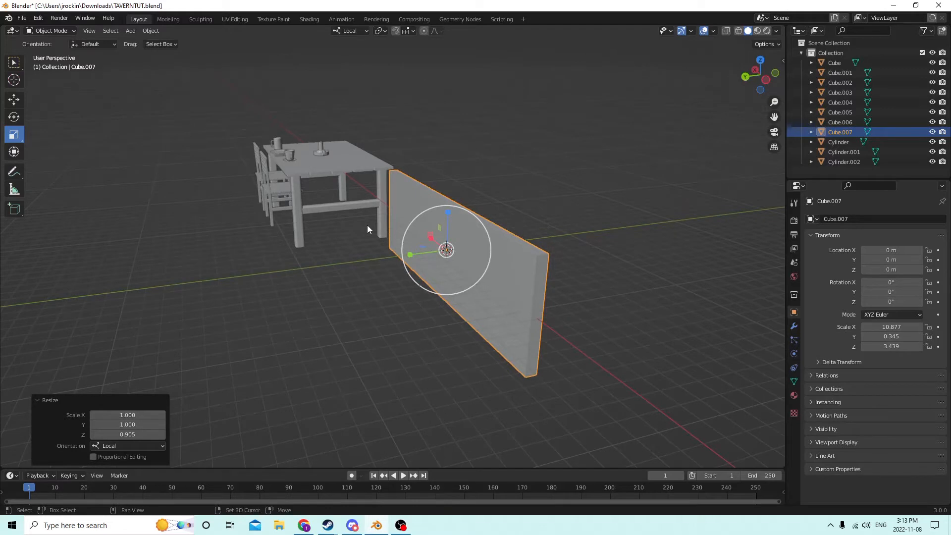
key(shift+d)
key(Escape)
middle_drag(414, 205, 478, 187)
drag(411, 251, 304, 272)
middle_drag(305, 272, 401, 203)
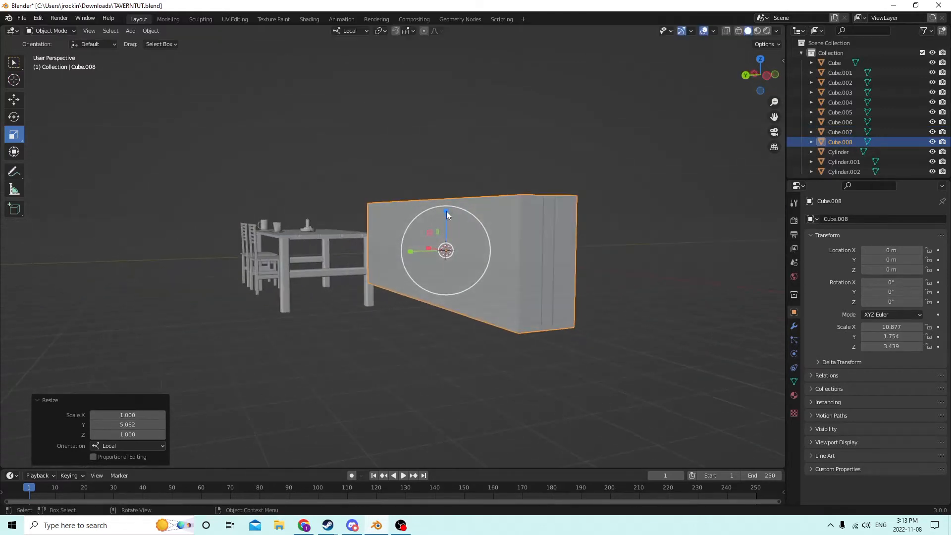
drag(446, 211, 444, 251)
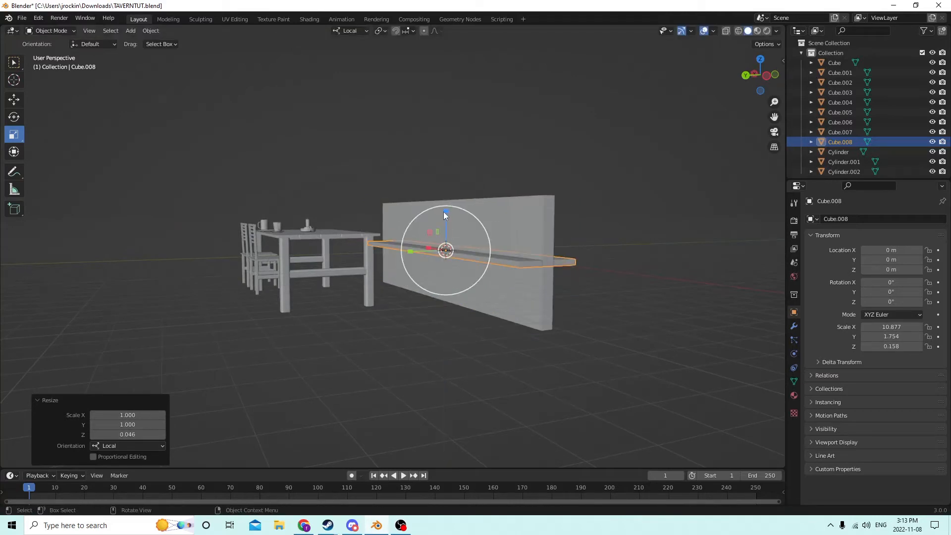
drag(444, 212, 444, 206)
middle_drag(444, 206, 186, 155)
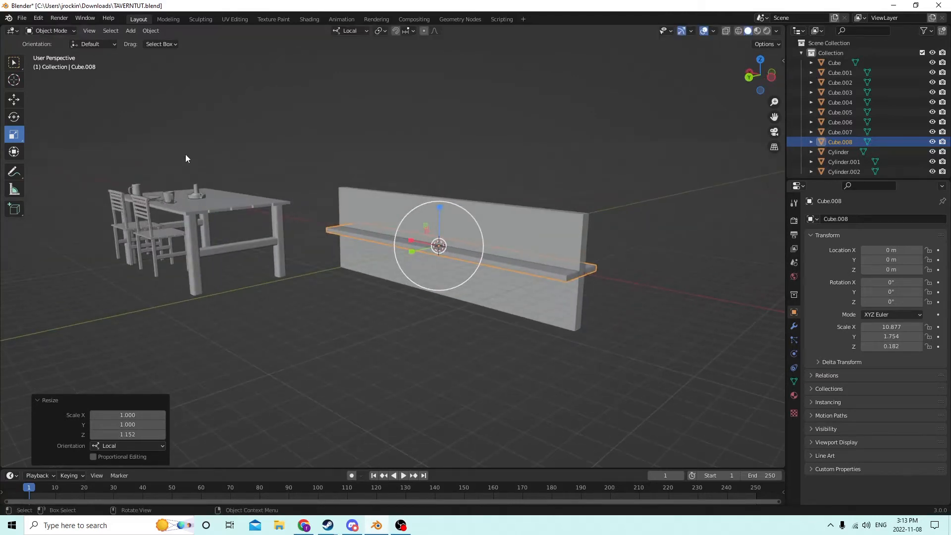
Raise the slab onto the panel's upper edge at about Z 0.0362 m and offset it about -0.0078 m along Y.
click(19, 100)
middle_drag(186, 109, 500, 199)
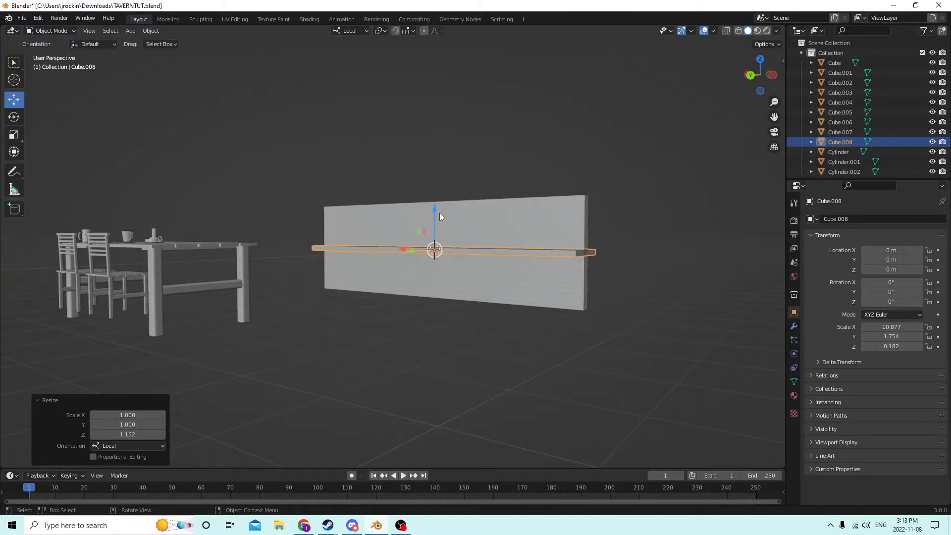
drag(439, 214, 445, 161)
middle_drag(444, 160, 369, 156)
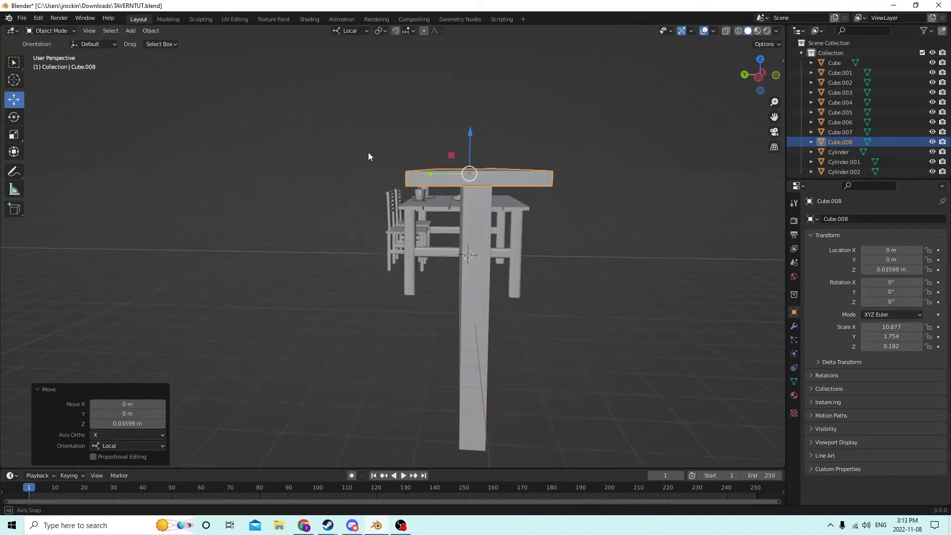
drag(466, 130, 467, 126)
middle_drag(467, 126, 501, 185)
drag(402, 206, 427, 208)
Duplicate the countertop slab and place the copy at the panel's base, at about Y -0.0137 m and Z -0.0361 m.
middle_drag(427, 208, 480, 228)
mouse_move(461, 237)
middle_down()
mouse_move(402, 235)
mouse_move(449, 228)
middle_up()
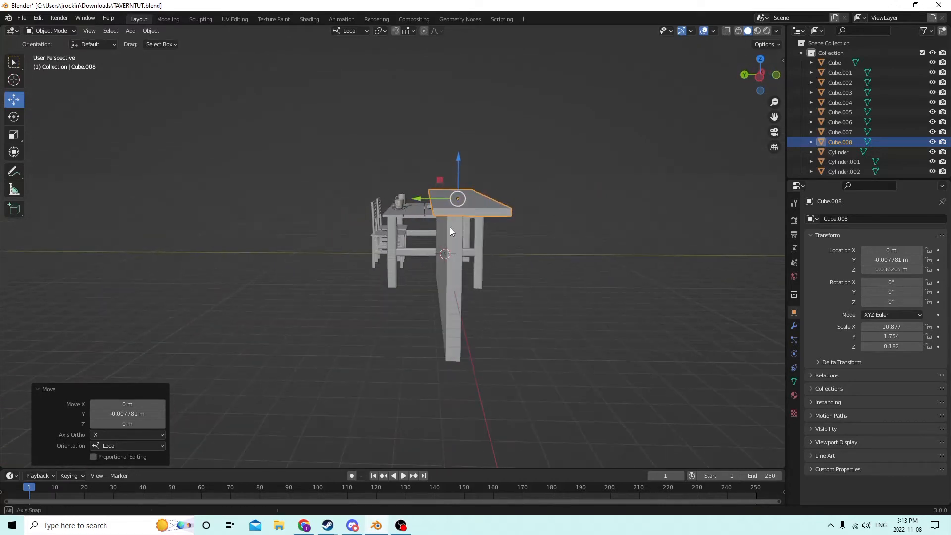
key(shift+d)
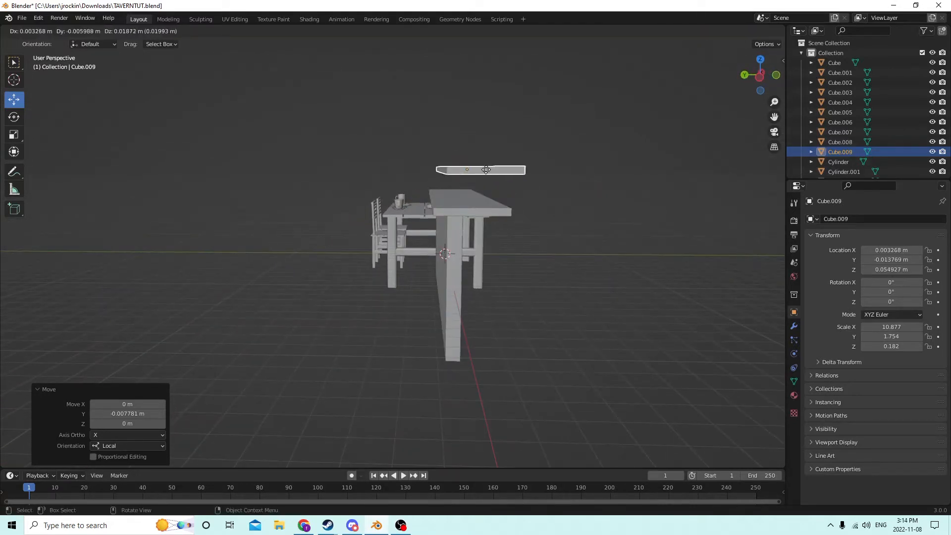
key(Escape)
middle_drag(473, 192, 450, 159)
drag(449, 155, 459, 266)
mouse_move(458, 266)
middle_down()
mouse_move(493, 269)
mouse_move(460, 284)
middle_up()
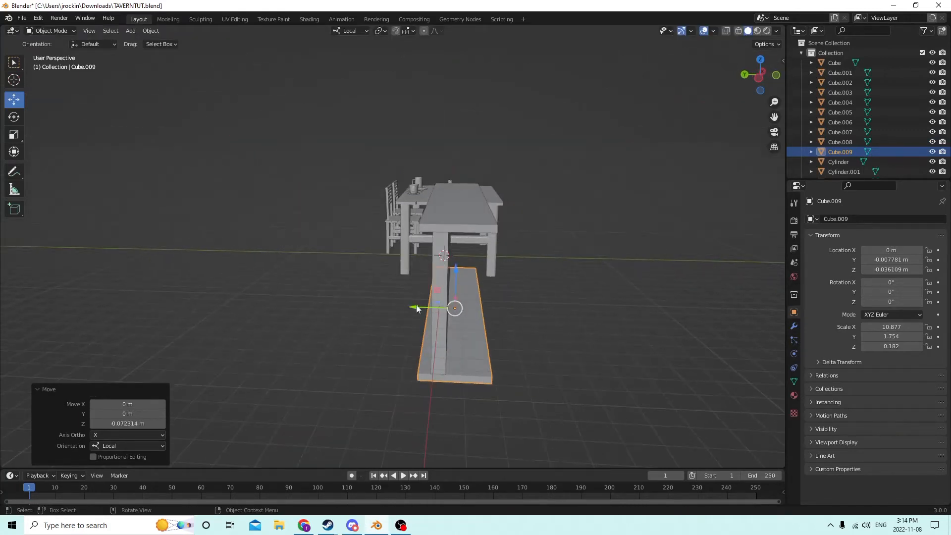
mouse_move(416, 308)
mouse_down()
mouse_move(430, 307)
mouse_move(427, 299)
mouse_up()
Duplicate the base slab and raise the copy to about Z -0.0151 m as a middle shelf.
middle_drag(428, 299, 628, 276)
scroll(448, 276, up, 3)
click(712, 269)
click(485, 209)
middle_drag(484, 209, 445, 338)
click(469, 340)
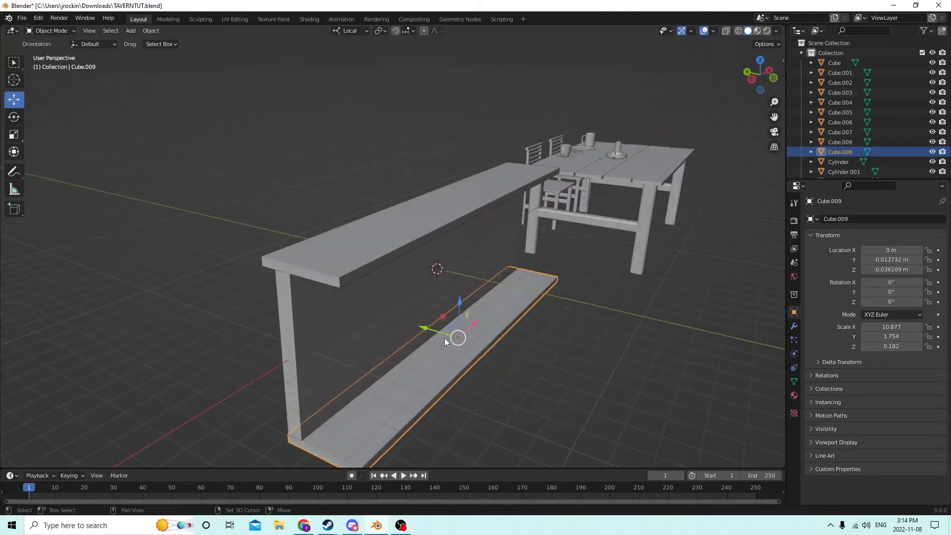
key(shift+d)
key(Escape)
middle_drag(495, 297, 471, 286)
drag(470, 286, 462, 246)
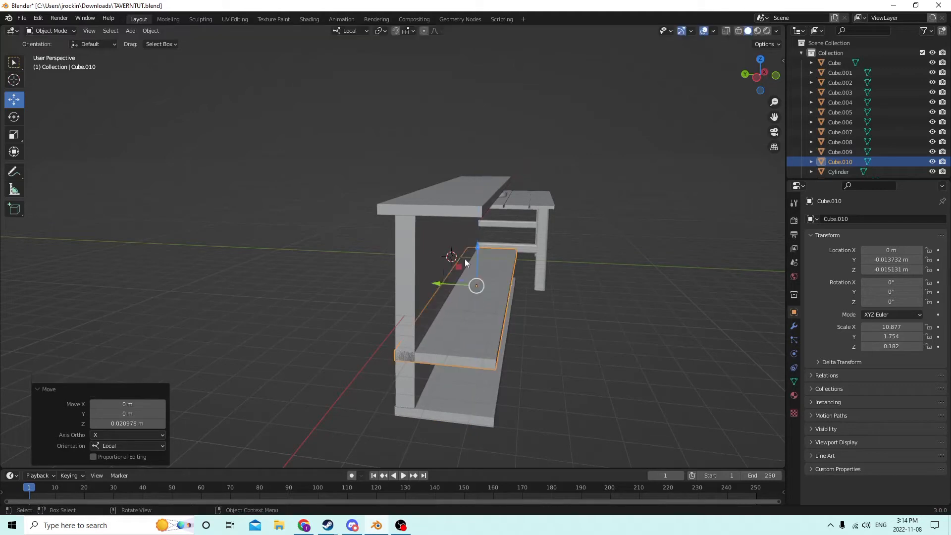
drag(438, 284, 447, 281)
right_click(447, 281)
Narrow the middle shelf to a Y scale of about 1.460 and shift it to about Y -0.0180 m.
middle_drag(446, 282, 469, 286)
click(14, 134)
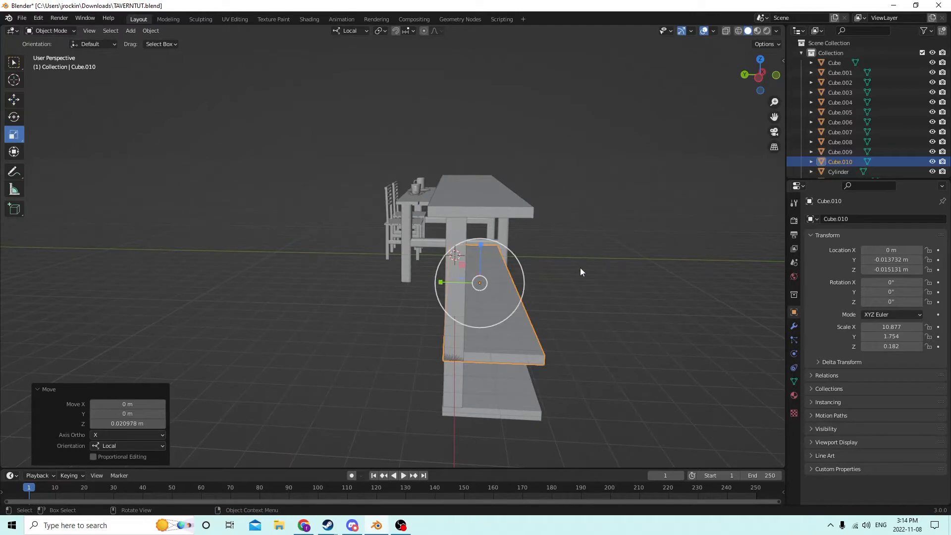
drag(443, 278, 449, 279)
middle_drag(449, 279, 436, 284)
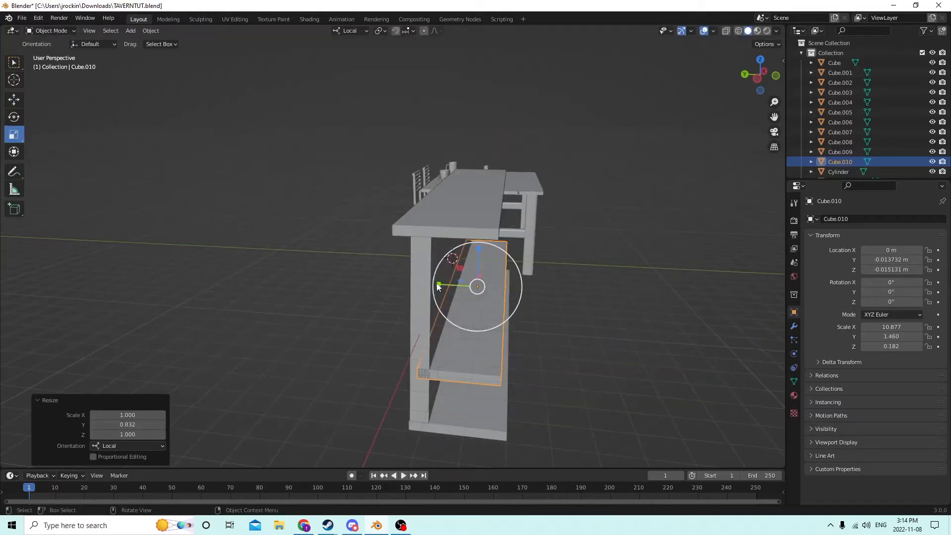
click(14, 99)
drag(439, 290, 447, 288)
middle_drag(448, 287, 444, 271)
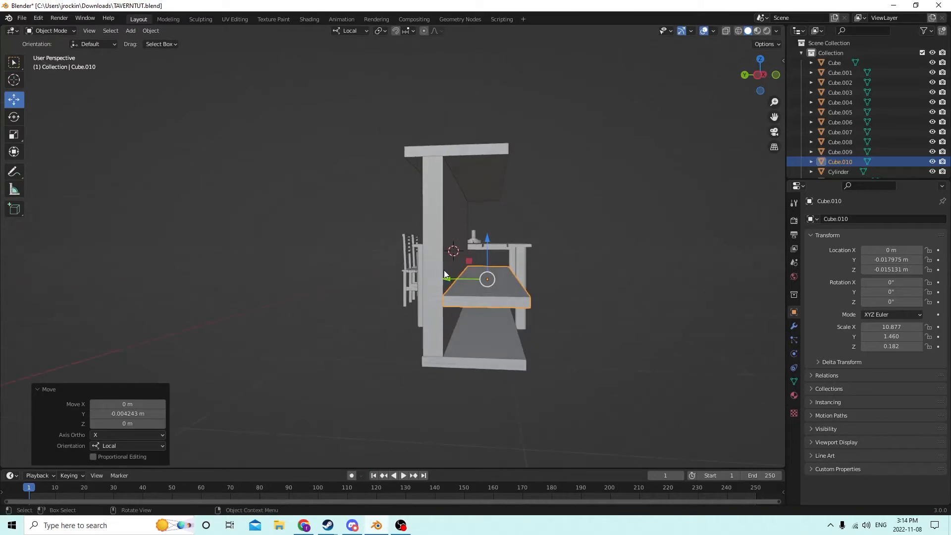
Narrow the middle shelf further to a Y scale of about 1.378 and move it about 0.0005 m along Y against the panel.
click(14, 135)
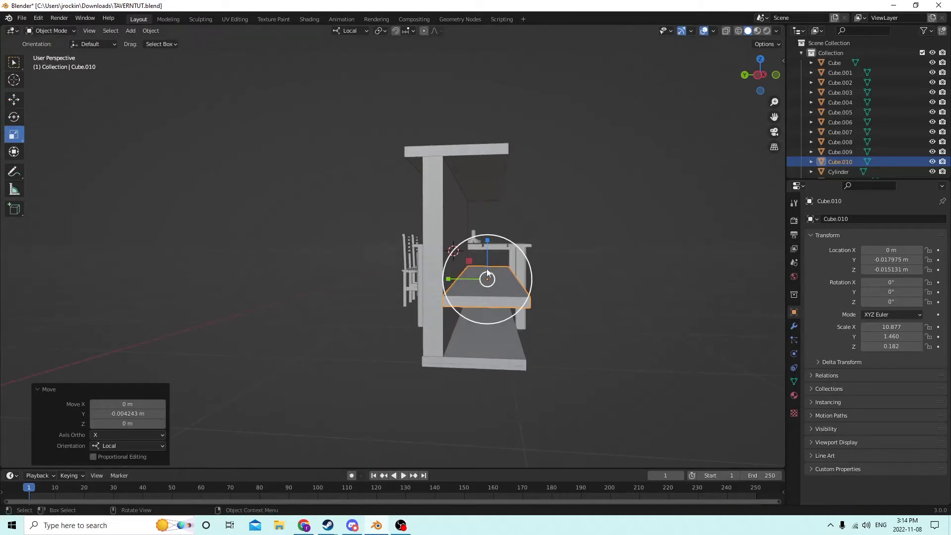
drag(449, 278, 454, 275)
middle_drag(454, 275, 425, 240)
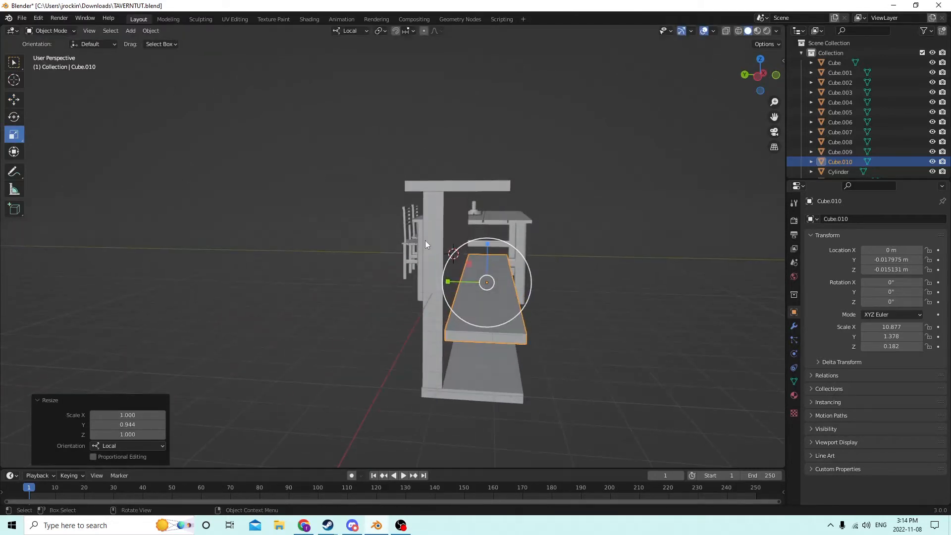
click(18, 100)
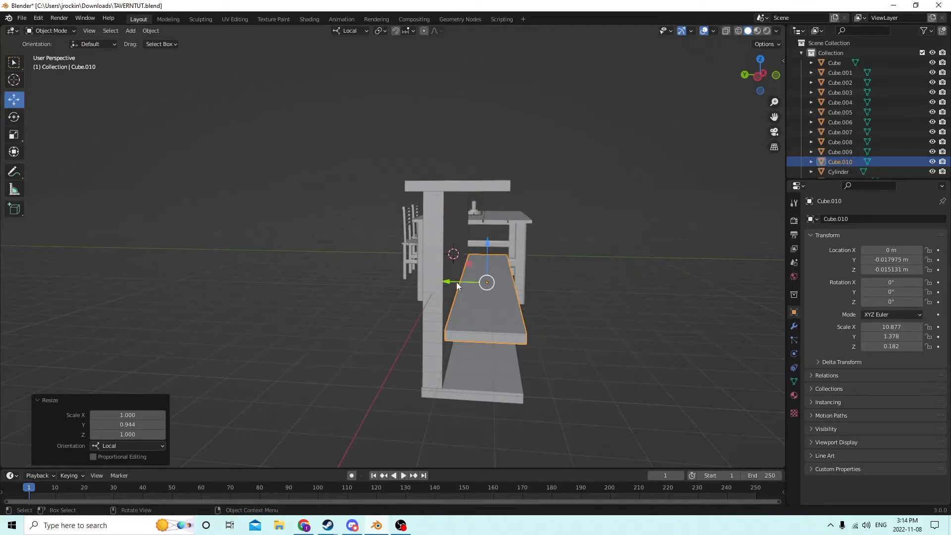
drag(456, 281, 449, 278)
middle_drag(449, 279, 373, 269)
Duplicate the middle shelf and raise the copy straight up to form an upper shelf below the countertop.
middle_drag(208, 325, 276, 332)
key(shift+d)
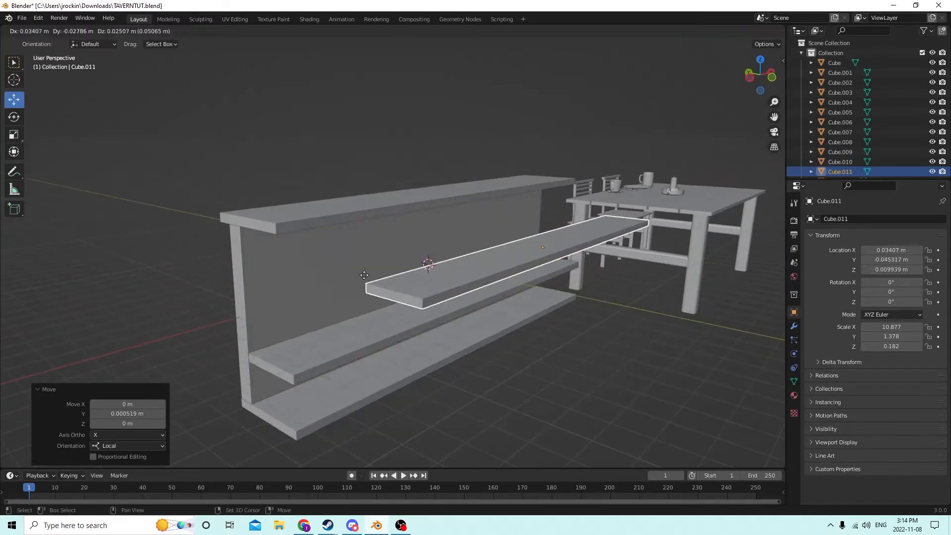
right_click(364, 269)
drag(456, 264, 449, 195)
mouse_move(449, 195)
middle_down()
mouse_move(404, 199)
mouse_move(423, 177)
mouse_move(464, 201)
middle_up()
Widen the countertop slab to a Y scale of about 2.405 and deselect it.
middle_drag(497, 290, 489, 216)
click(466, 197)
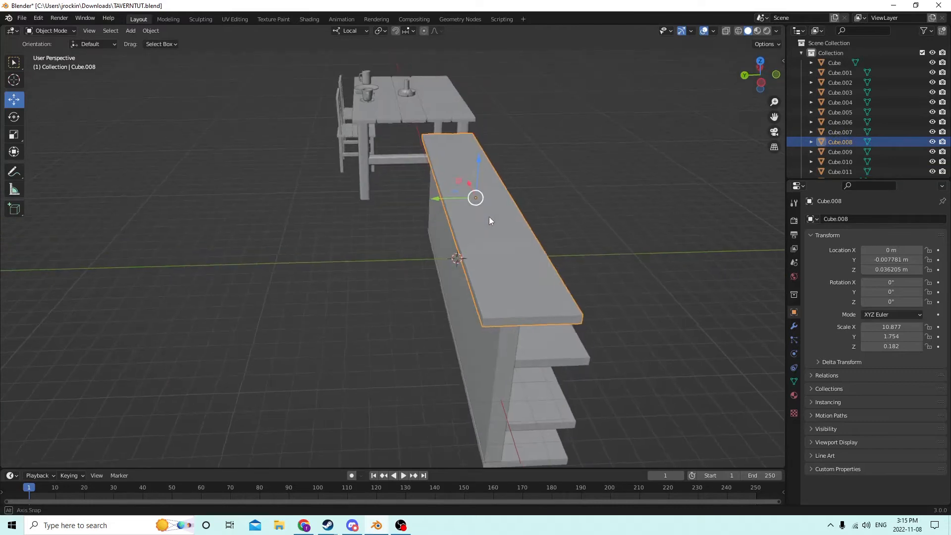
click(14, 135)
drag(438, 198, 413, 196)
middle_drag(413, 196, 405, 155)
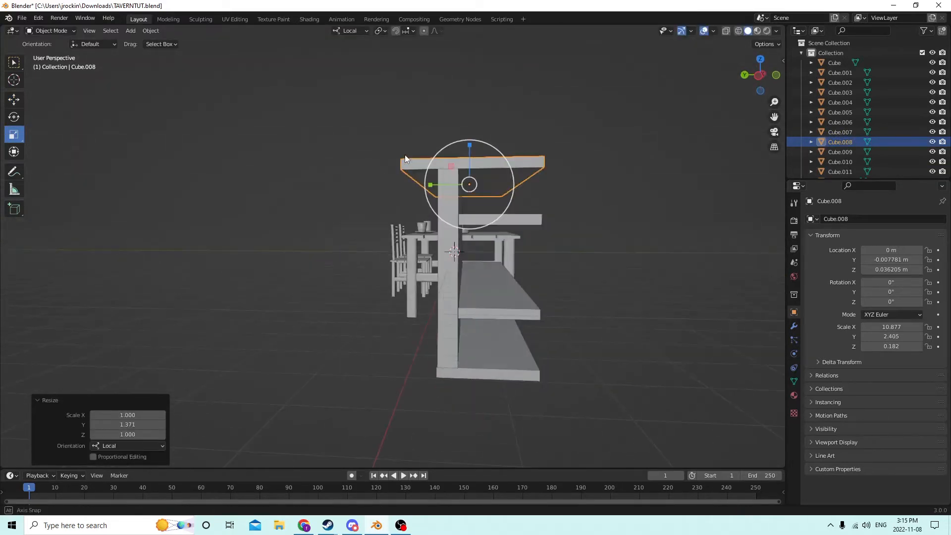
click(692, 212)
middle_drag(691, 212, 595, 227)
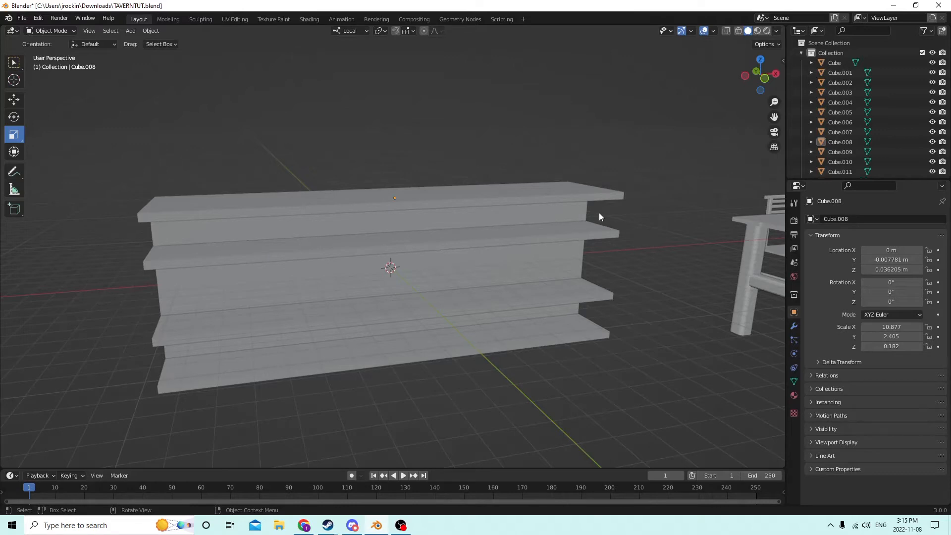
Add a cube and move it beyond the counter's open end at about X -0.1203 m, Y -0.0130 m.
middle_drag(342, 263, 423, 269)
middle_drag(534, 310, 472, 310)
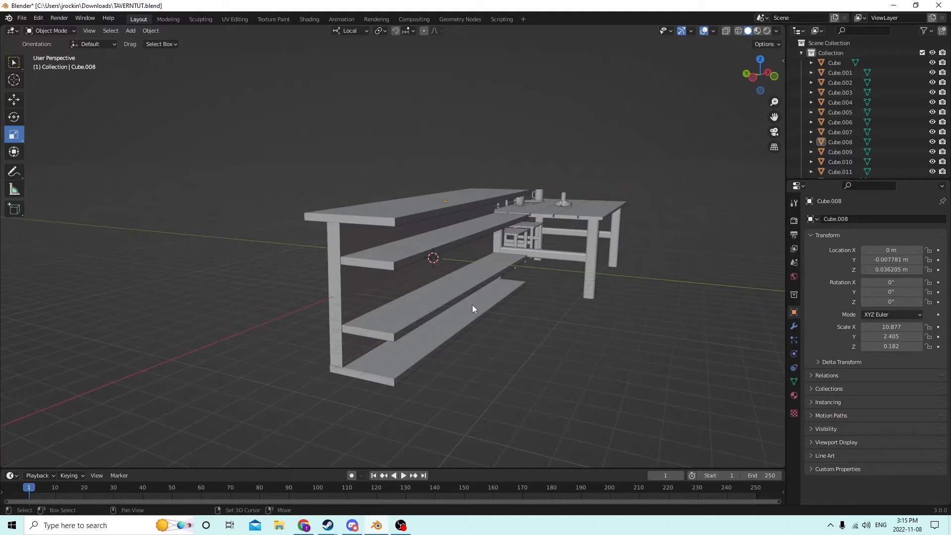
key(shift+a)
mouse_move(474, 307)
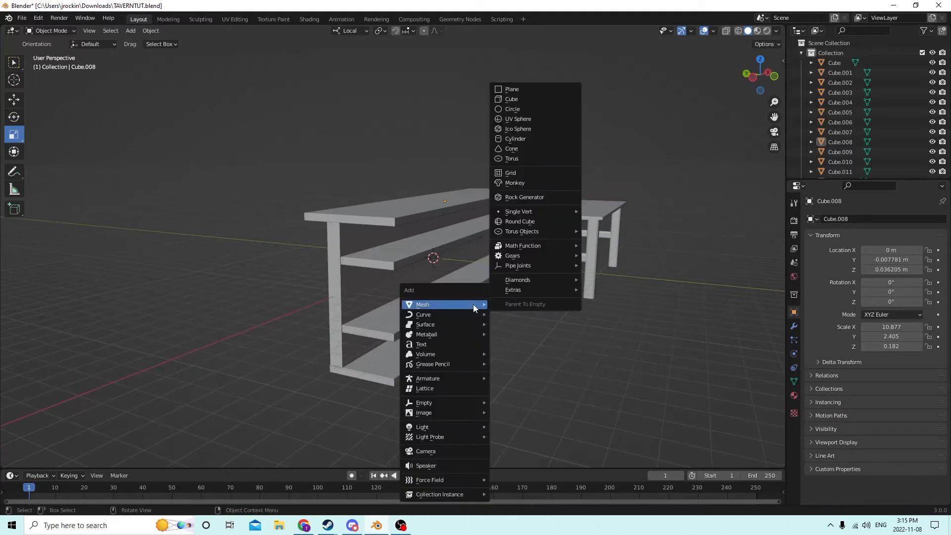
click(522, 99)
key(KP_Decimal)
middle_drag(405, 267, 223, 214)
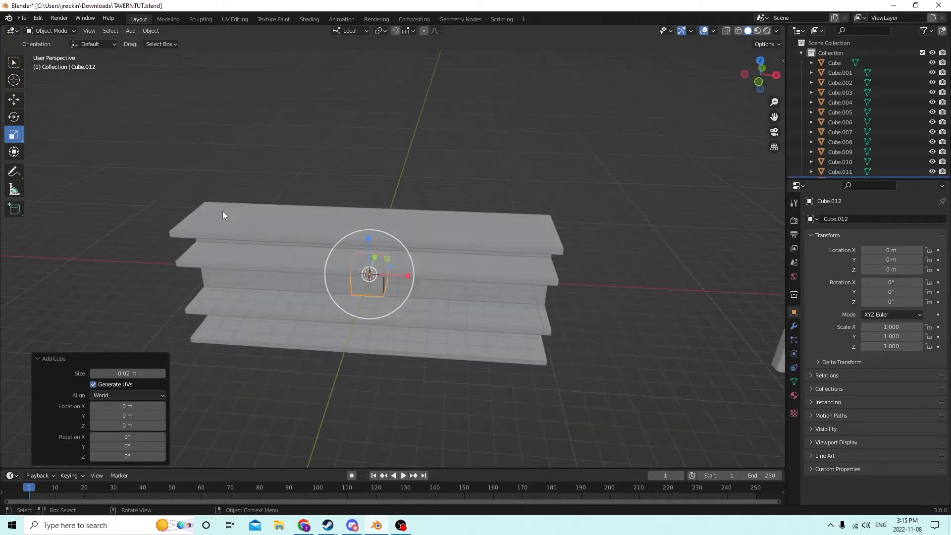
click(14, 99)
drag(405, 278, 218, 275)
middle_drag(218, 276, 438, 328)
drag(438, 328, 467, 322)
middle_drag(467, 322, 172, 189)
Thin the cube to an X scale of about 0.157 and set it against the shelf ends at about X -0.1102 m.
click(12, 134)
scroll(173, 191, up, 3)
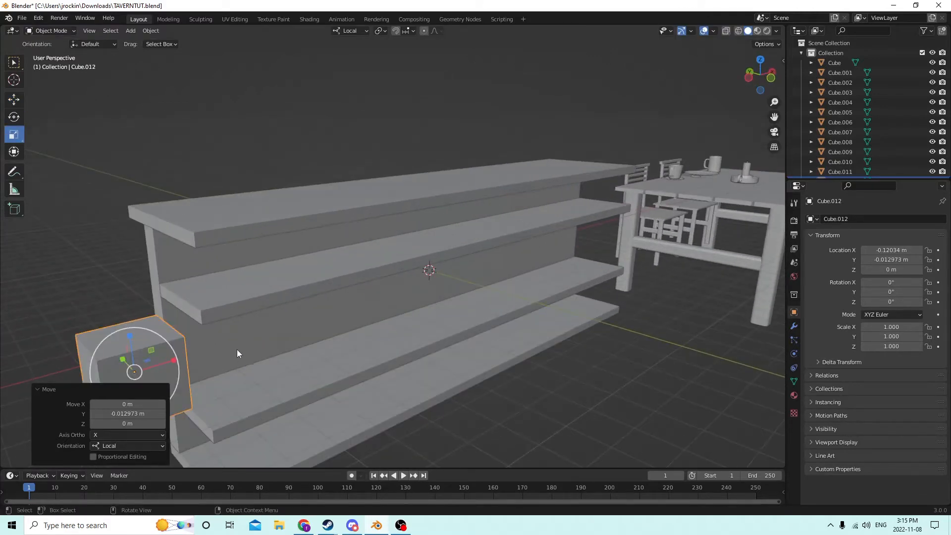
scroll(231, 349, down, 2)
drag(238, 331, 206, 337)
middle_drag(207, 337, 81, 156)
click(15, 99)
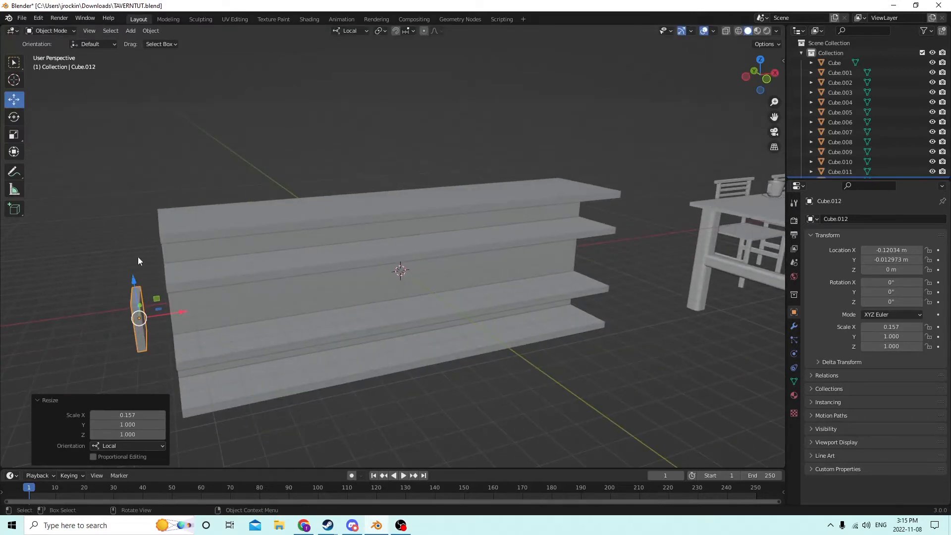
drag(173, 309, 201, 308)
middle_drag(200, 307, 276, 270)
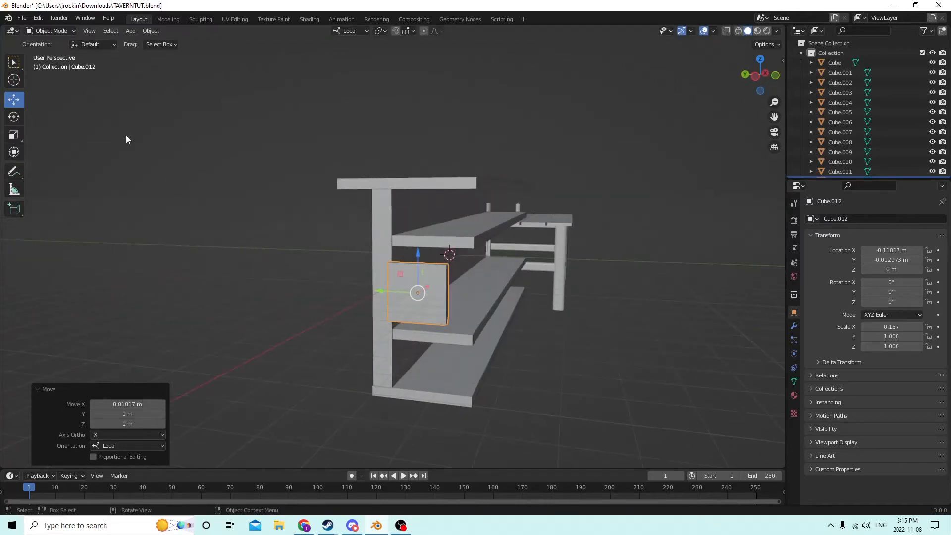
Stretch the end panel vertically to a Z scale of about 3.795.
click(14, 133)
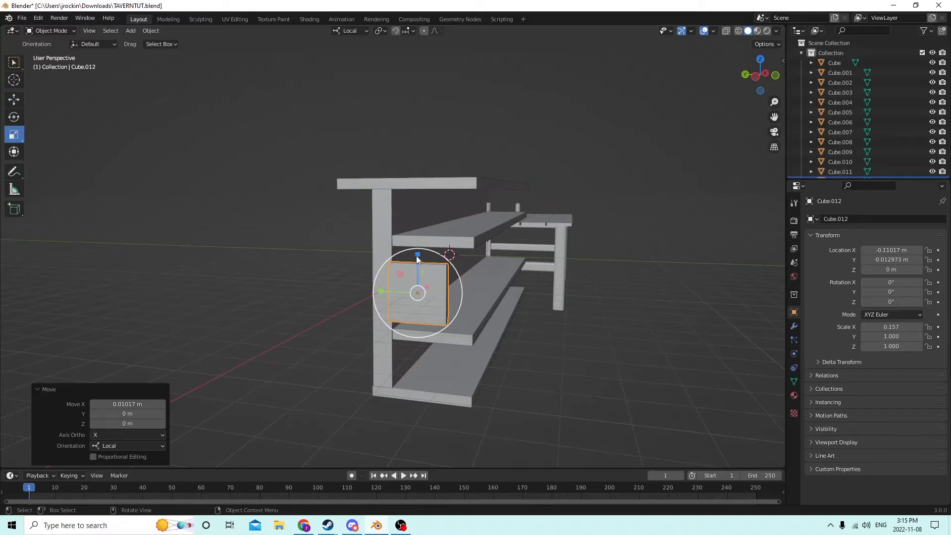
drag(417, 253, 415, 143)
middle_drag(415, 144, 381, 159)
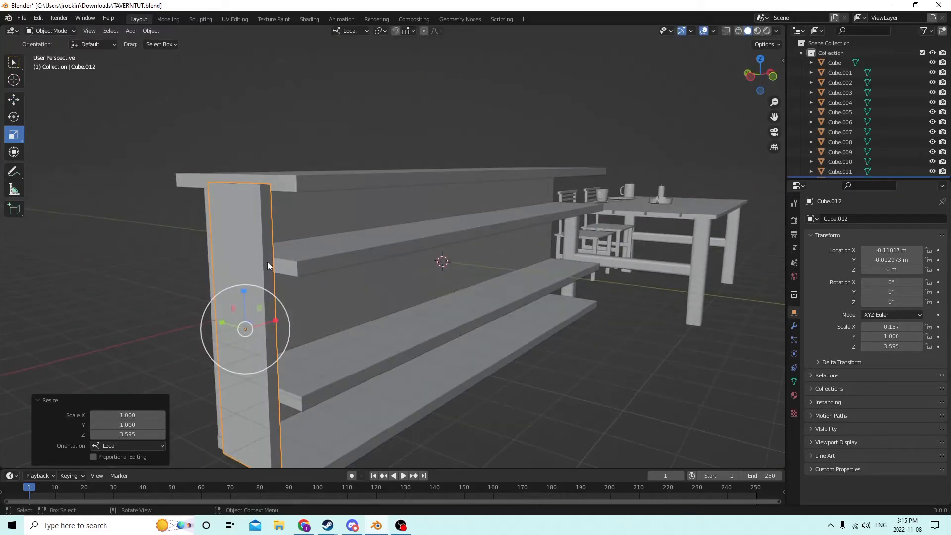
drag(245, 291, 243, 282)
middle_drag(243, 281, 299, 284)
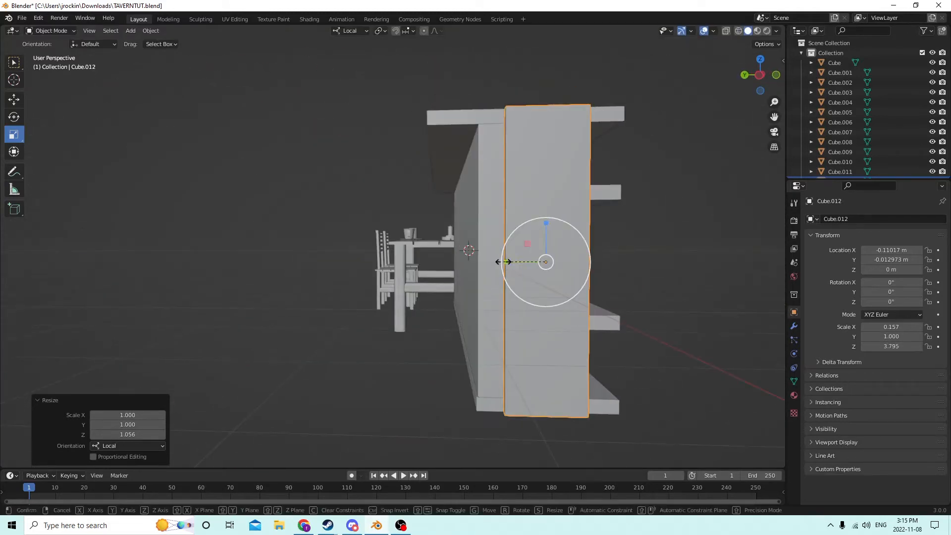
Widen the end panel to a Y scale of about 1.731 and shift it to about Y -0.0146 m.
drag(503, 263, 465, 259)
middle_drag(466, 259, 451, 268)
click(14, 99)
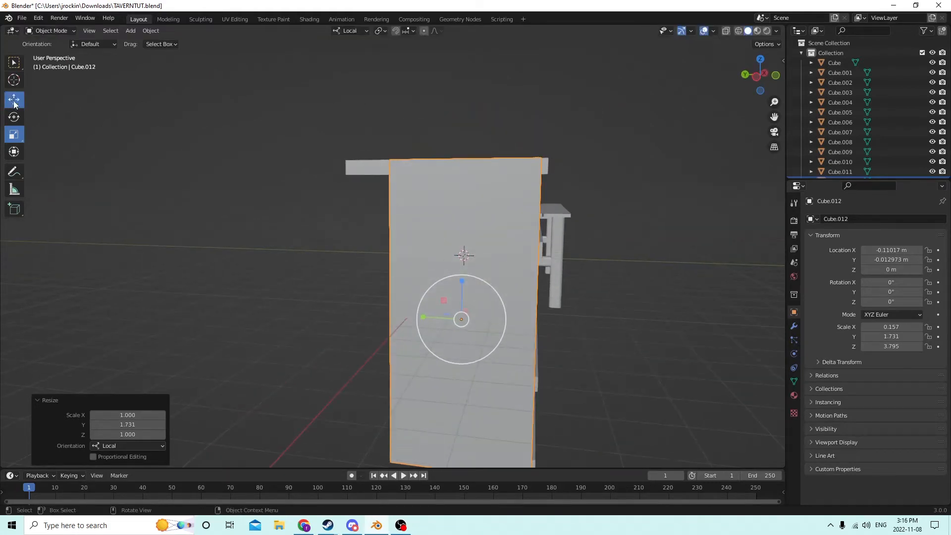
drag(423, 312, 434, 314)
middle_drag(434, 314, 551, 166)
middle_drag(709, 207, 639, 184)
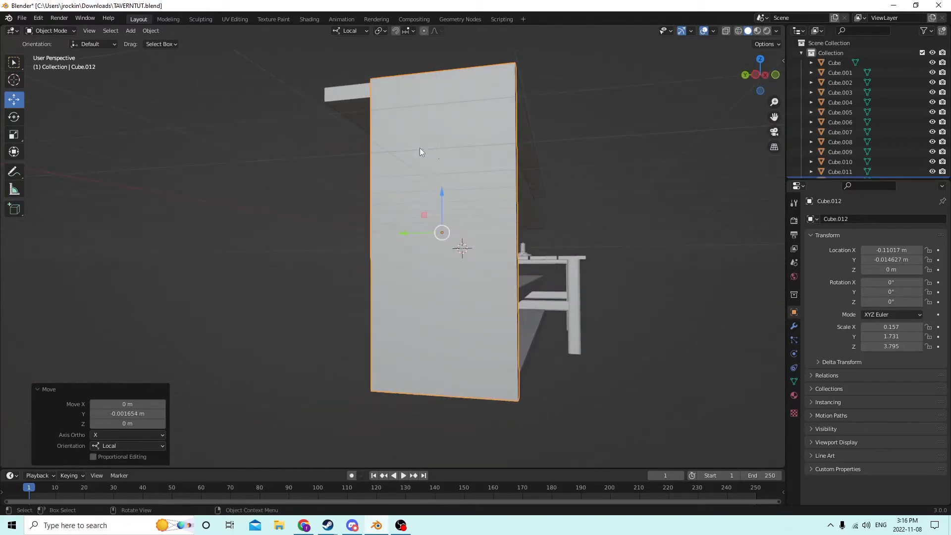
Shorten the end panel to a Z scale of about 3.418 and lower it to about Z -0.0026 m.
click(13, 134)
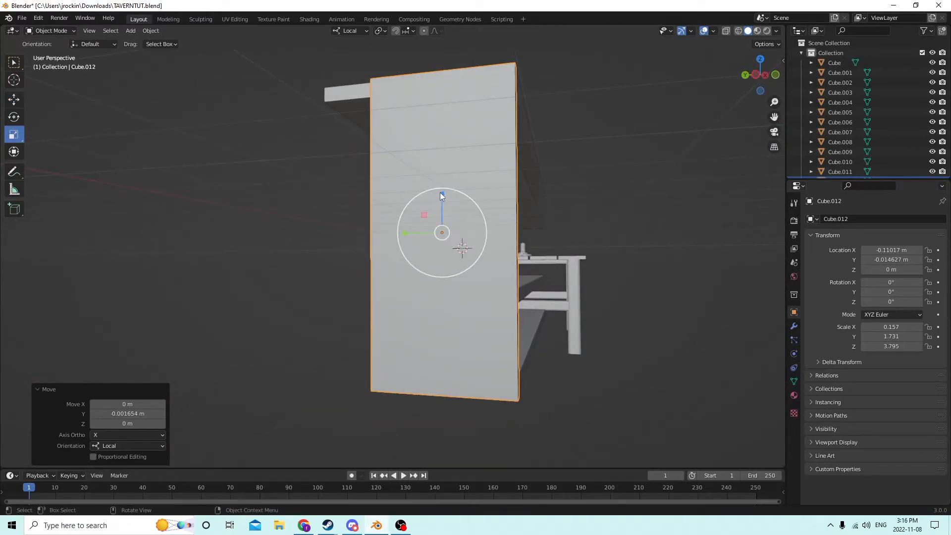
drag(441, 193, 434, 200)
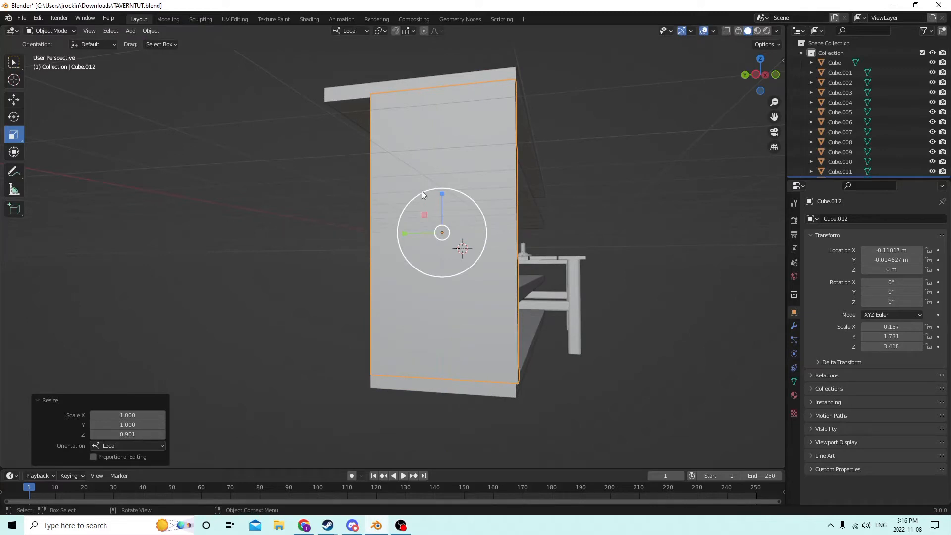
click(14, 100)
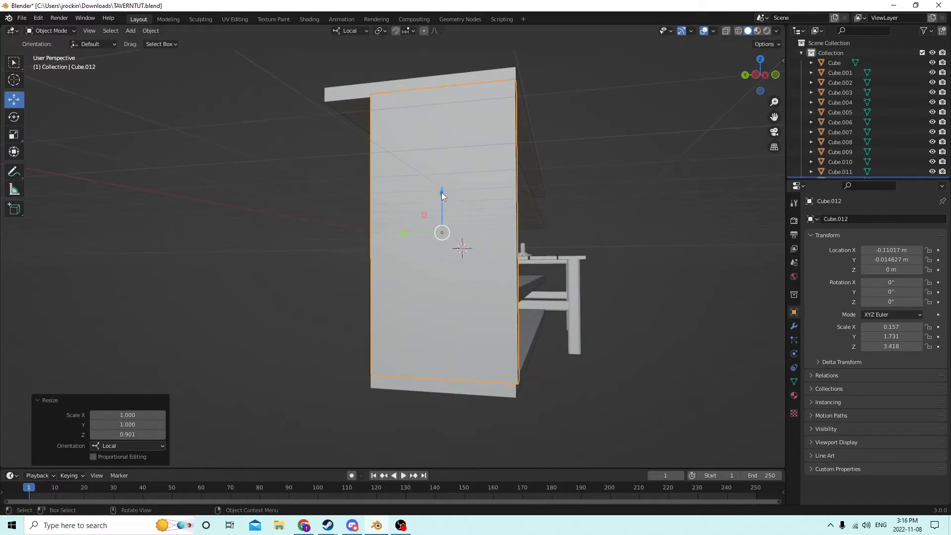
middle_drag(442, 204, 598, 180)
Lengthen the countertop slab to an X scale of about 11.138 so it overhangs the end panel.
click(652, 156)
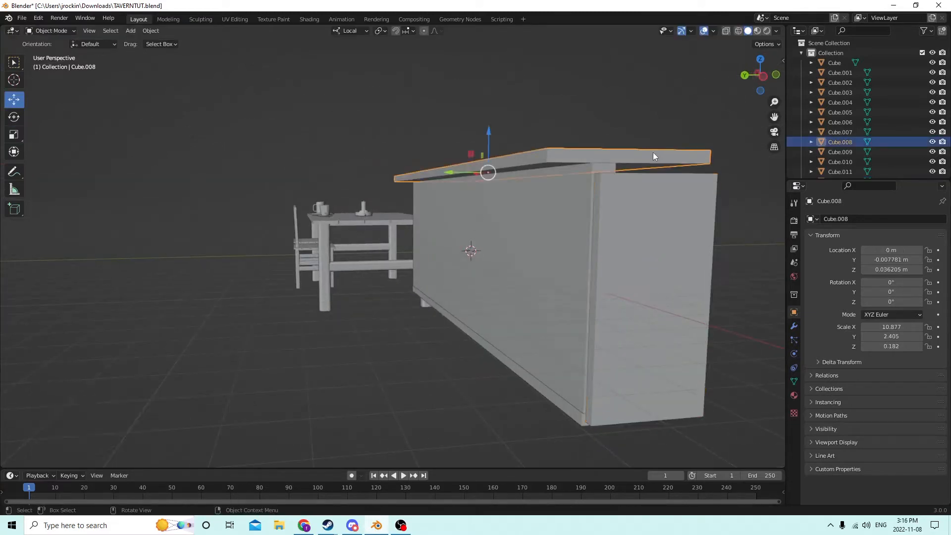
middle_drag(652, 156, 720, 186)
middle_drag(406, 137, 374, 130)
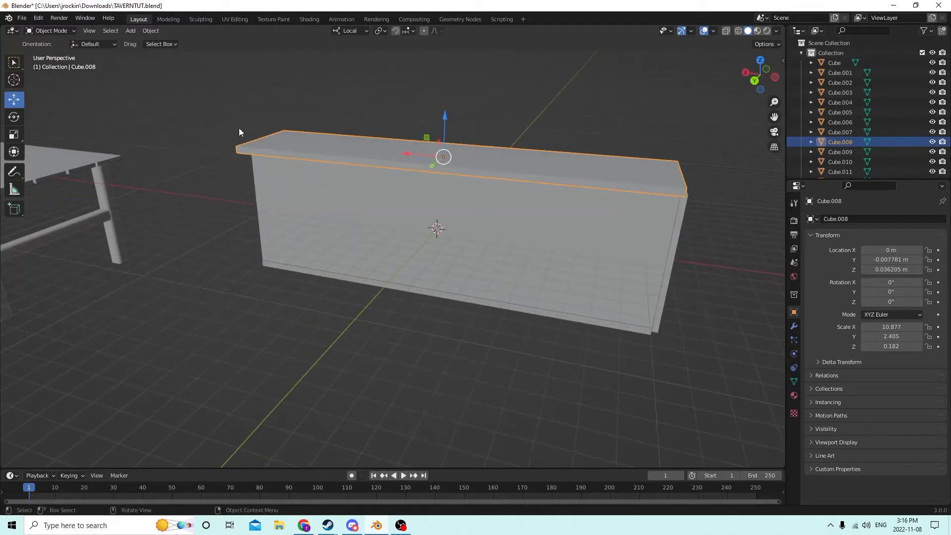
click(14, 134)
drag(404, 154, 403, 155)
mouse_move(403, 154)
middle_down()
mouse_move(355, 121)
mouse_move(334, 123)
mouse_move(409, 126)
mouse_move(542, 170)
mouse_move(399, 167)
middle_up()
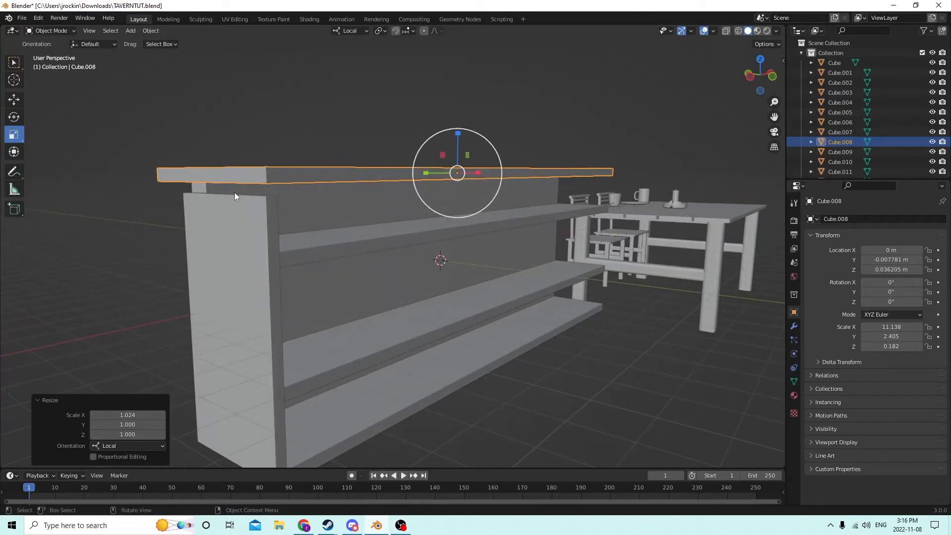
Raise the end panel toward the countertop, to about Z -0.0010 m.
click(221, 273)
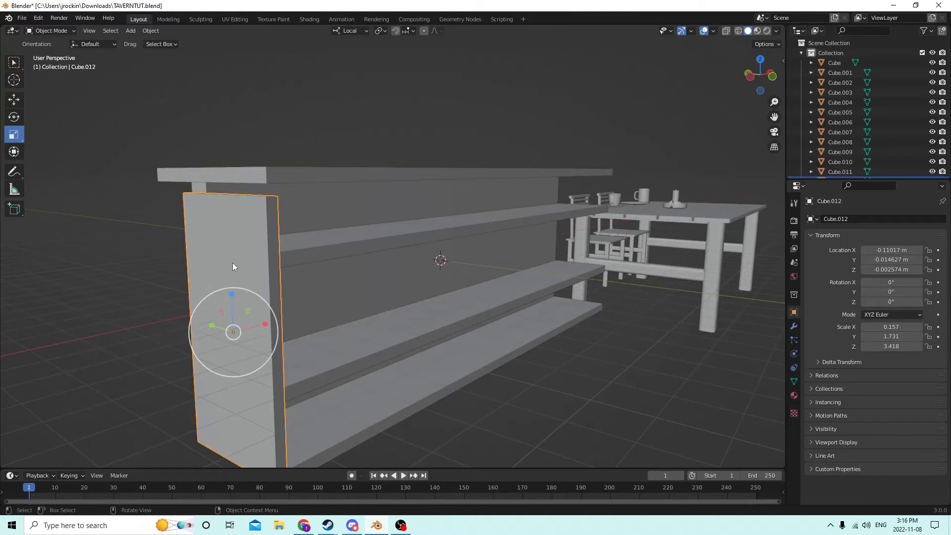
middle_drag(233, 263, 226, 260)
click(13, 99)
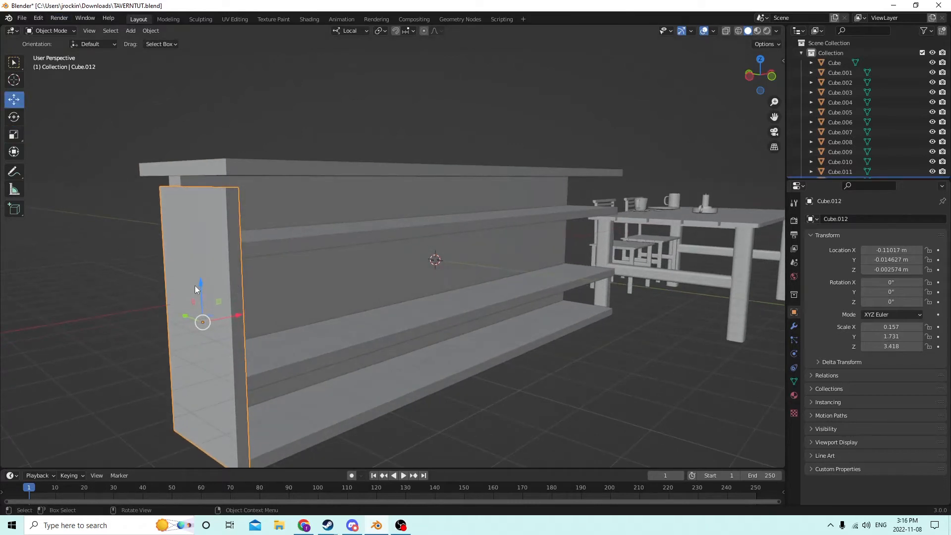
drag(197, 290, 196, 275)
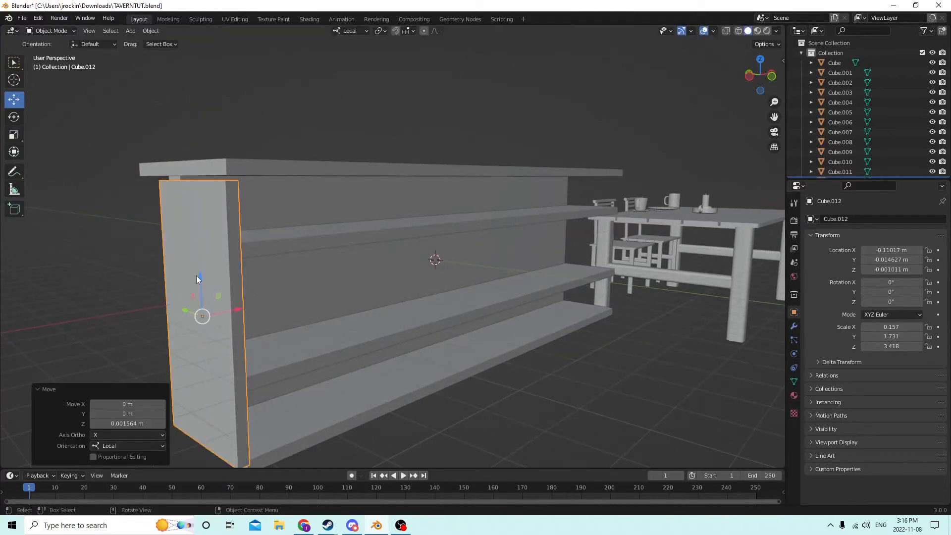
Stretch the end panel vertically to a Z scale of about 3.705 so it spans from countertop to base.
middle_drag(196, 275, 238, 260)
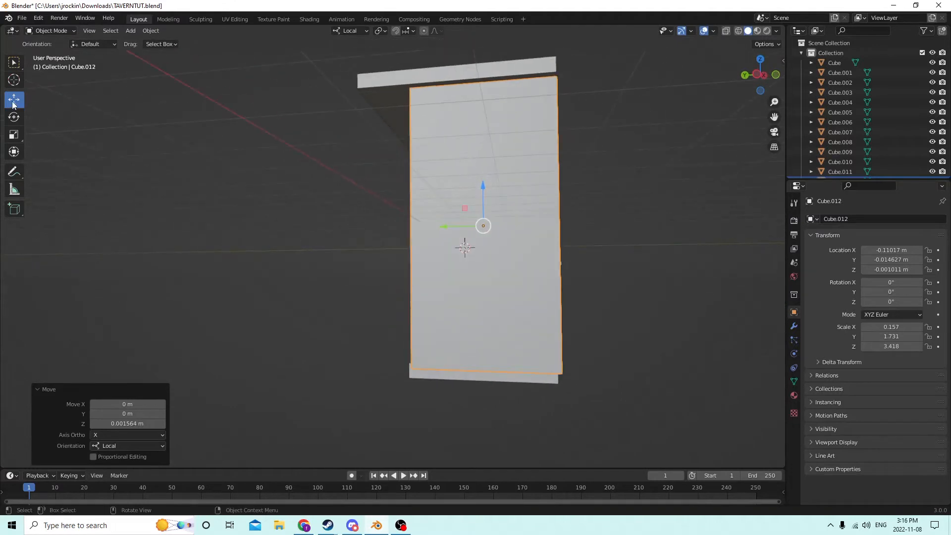
click(14, 135)
shift+middle_drag(455, 197, 562, 239)
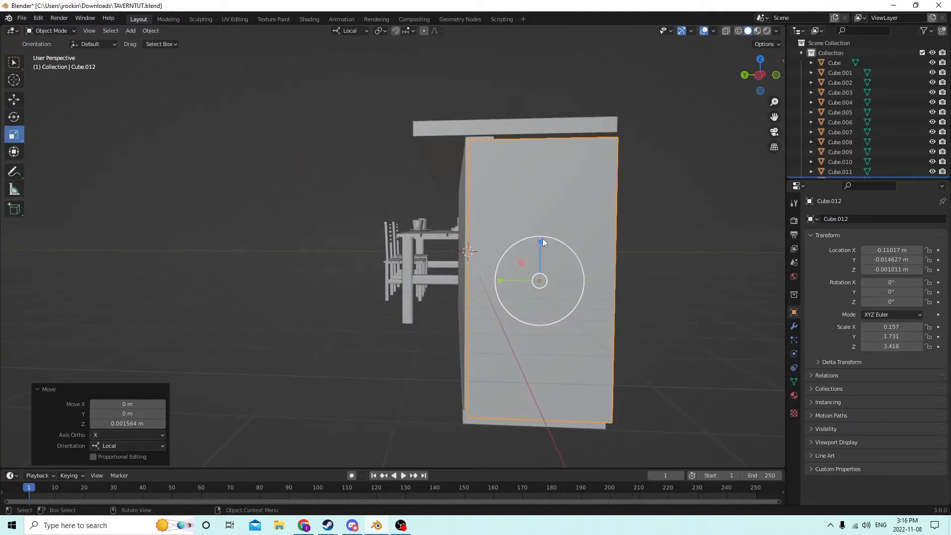
drag(538, 238, 533, 242)
middle_drag(533, 239, 563, 239)
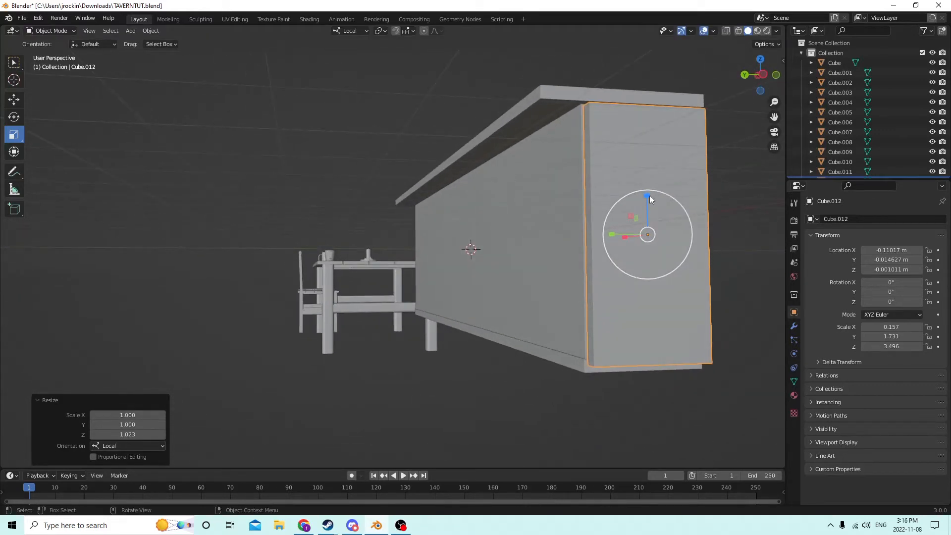
drag(649, 195, 647, 185)
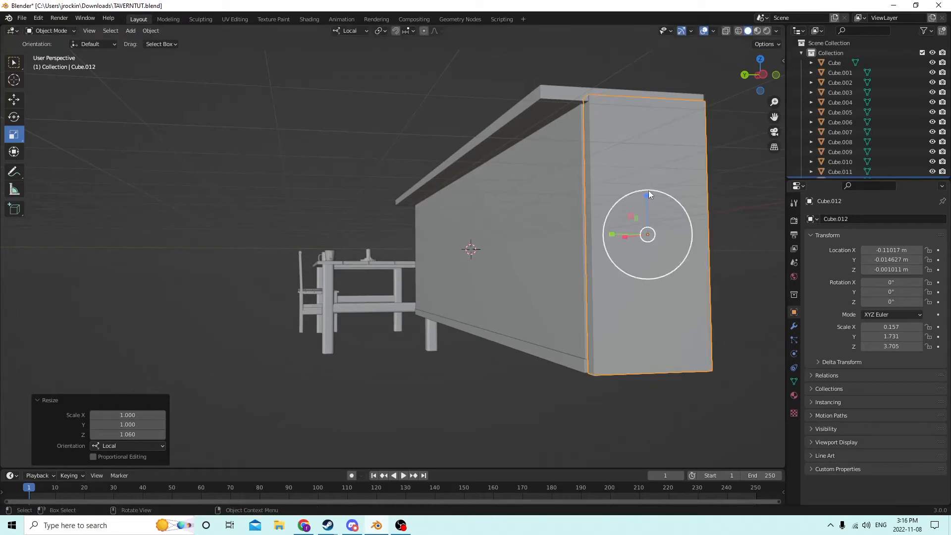
Lower the end panel slightly to about Z -0.0016 m.
click(14, 100)
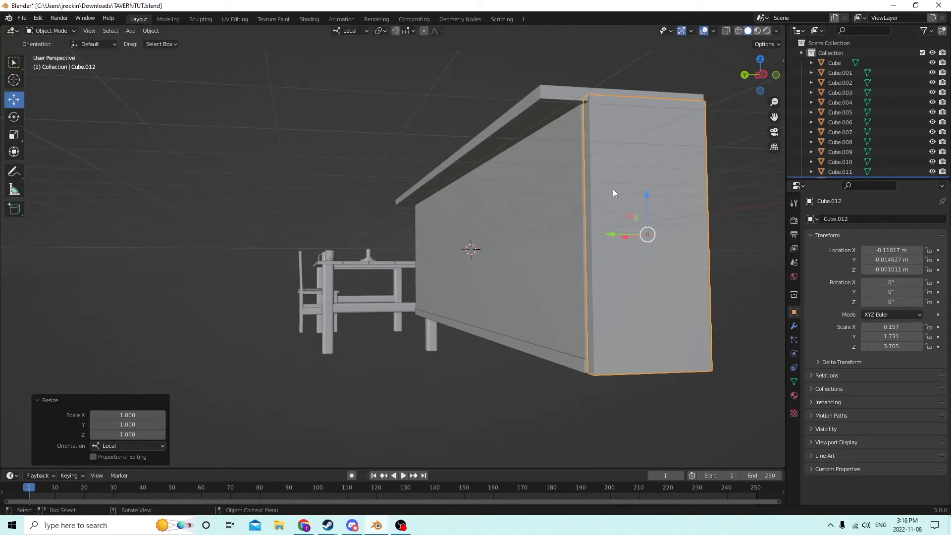
middle_drag(649, 200, 698, 255)
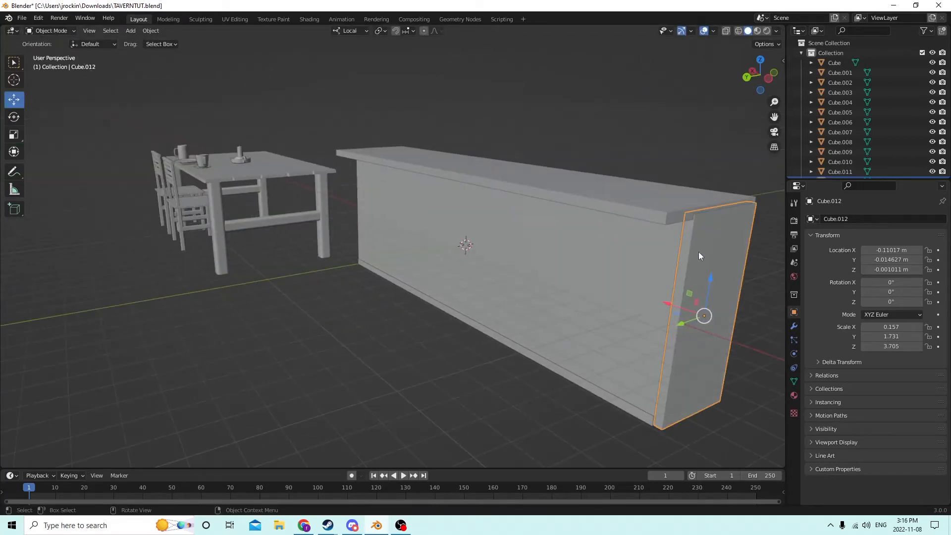
middle_drag(698, 326, 723, 310)
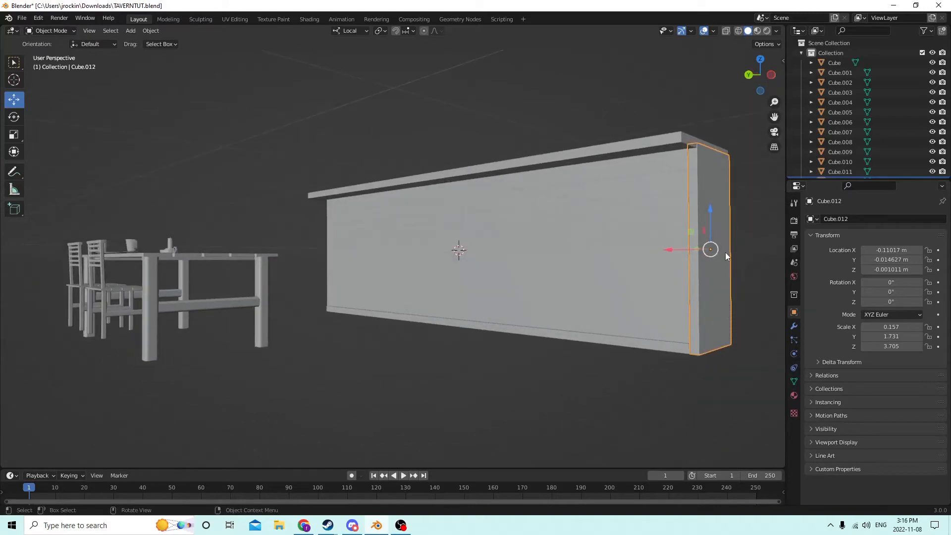
drag(710, 210, 709, 209)
Duplicate the end panel and set the copy's X location to 0.11017 m, at the counter's opposite end.
middle_drag(710, 209, 430, 233)
scroll(430, 233, down, 1)
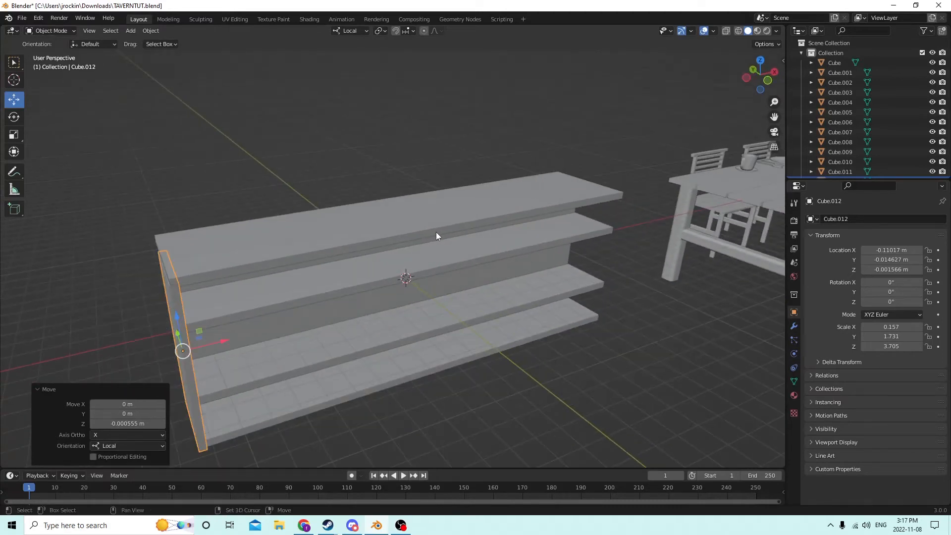
key(shift+d)
key(Escape)
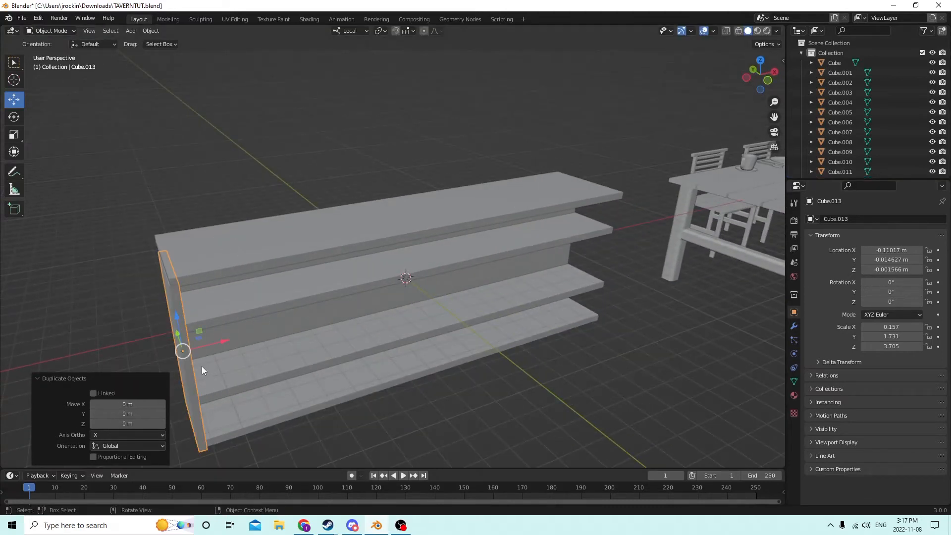
drag(221, 343, 334, 319)
key(Escape)
click(870, 250)
key(Home)
key(Delete)
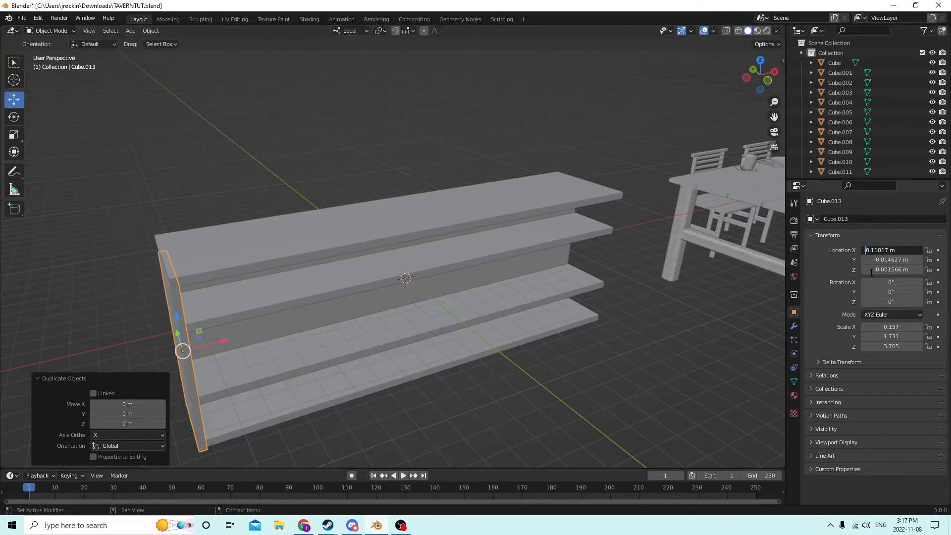
key(Return)
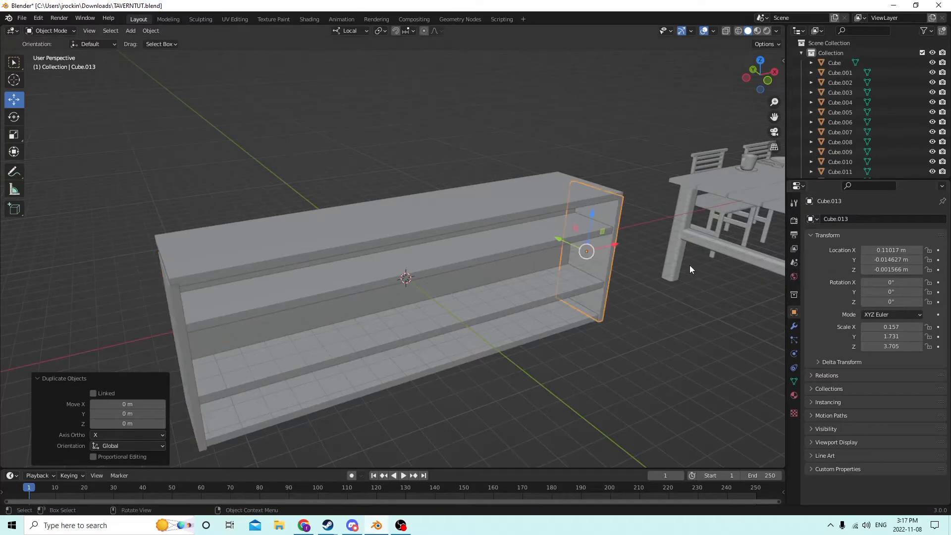
Select both end panels and lower them together to about Z -0.0020 m.
middle_drag(689, 265, 536, 263)
click(522, 270)
middle_drag(522, 267, 424, 219)
click(590, 250)
shift+click(442, 221)
drag(451, 223, 451, 225)
Add a cylinder mesh and lower it to about Z -0.0302 m, near the counter's base.
middle_drag(553, 380, 649, 344)
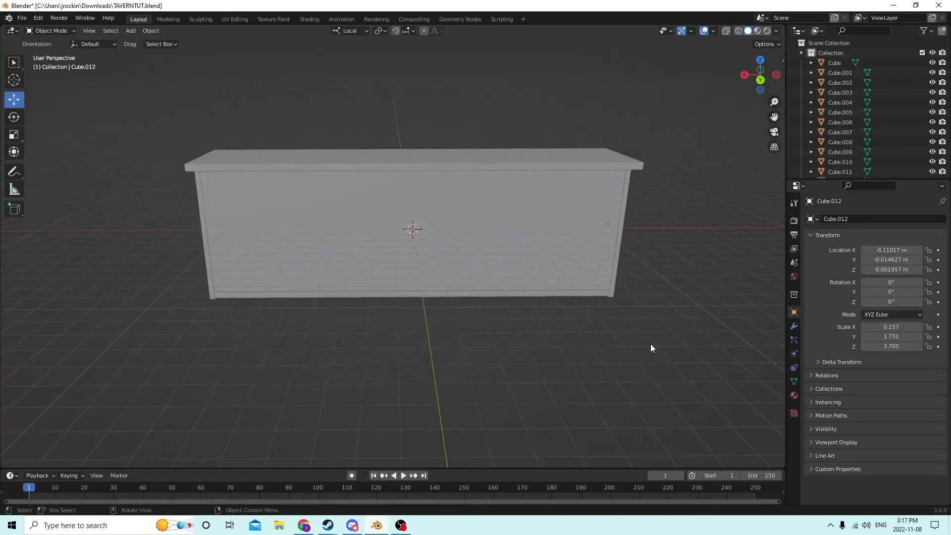
key(shift+a)
mouse_move(627, 314)
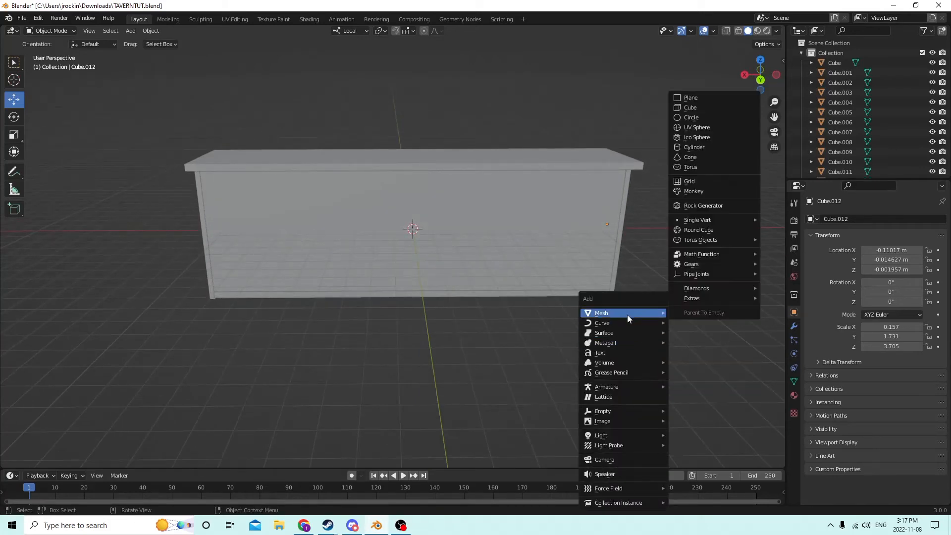
click(695, 148)
middle_drag(659, 183, 465, 207)
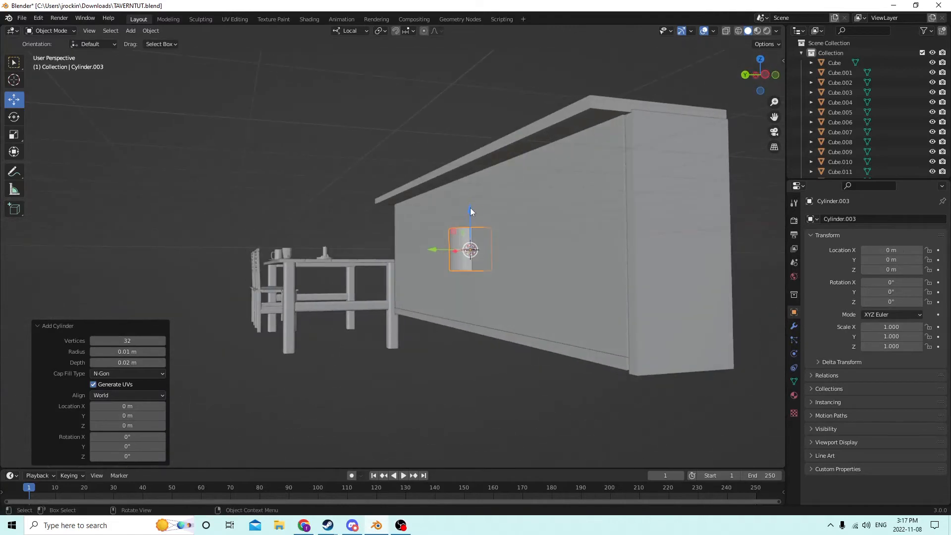
drag(471, 211, 481, 277)
middle_drag(481, 277, 750, 317)
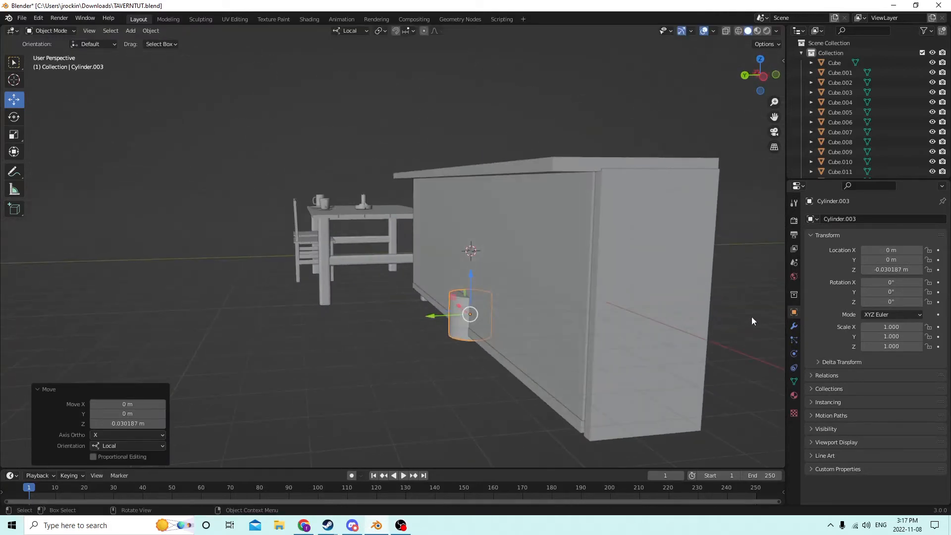
Set the cylinder's X rotation to 90° so it points out from the counter front.
click(894, 281)
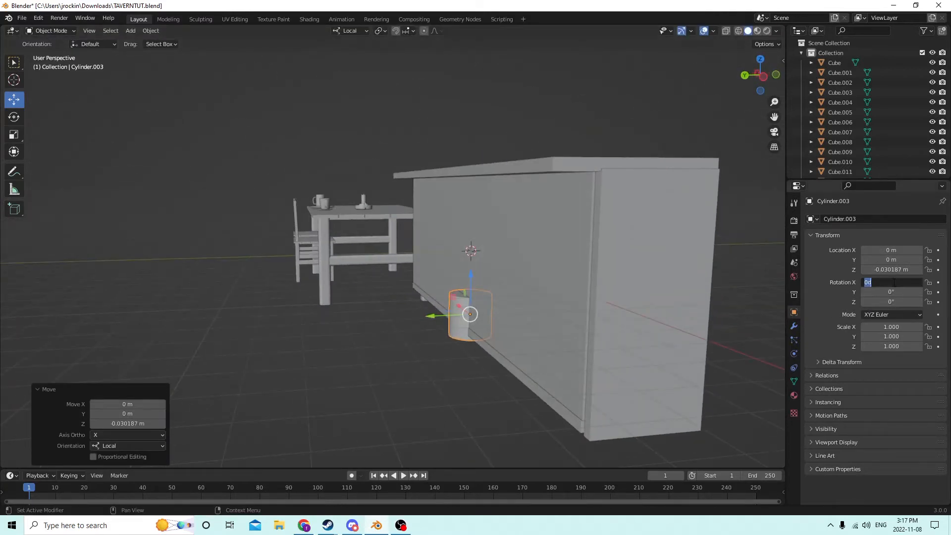
text(90)
key(Return)
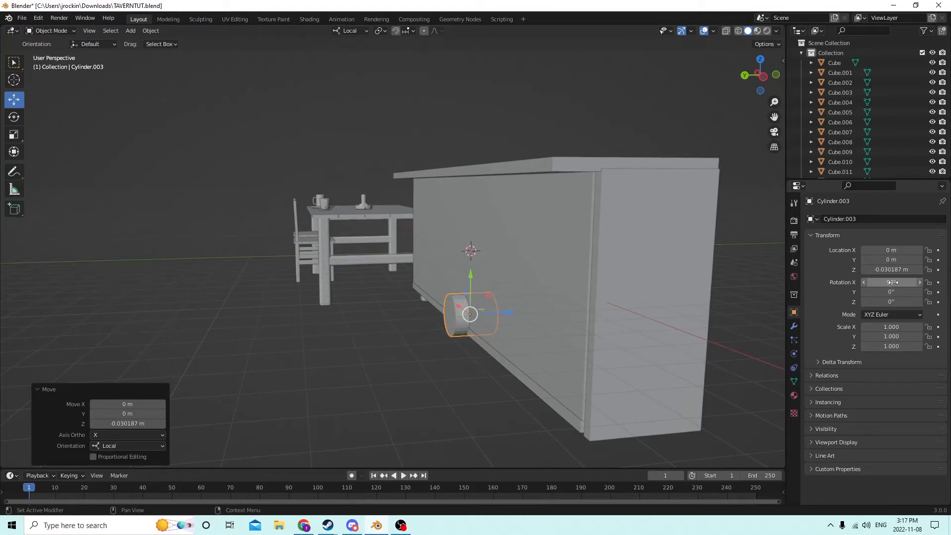
Shift the cylinder outward to about Y 0.0045 m and shrink it to a uniform scale of about 0.347.
middle_drag(654, 261, 574, 281)
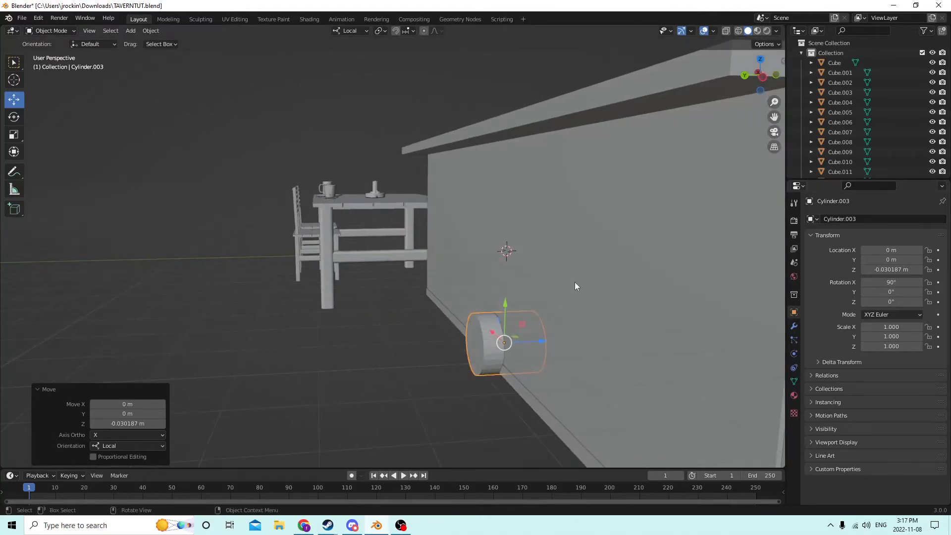
drag(540, 342, 527, 342)
key(s)
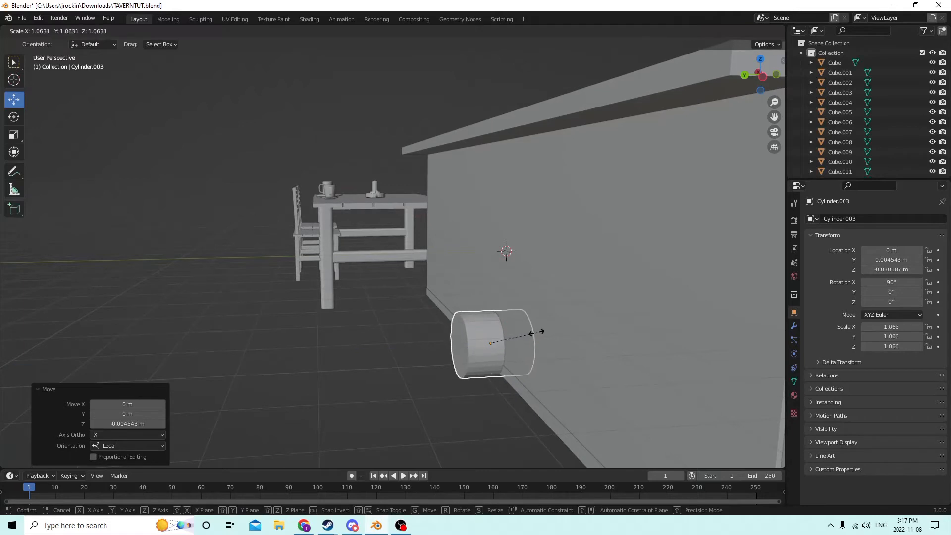
click(506, 343)
Reposition the cylinder to about Y 0.0057 m, Z -0.0321 m and shrink it to a uniform scale of about 0.237.
middle_drag(506, 343, 499, 313)
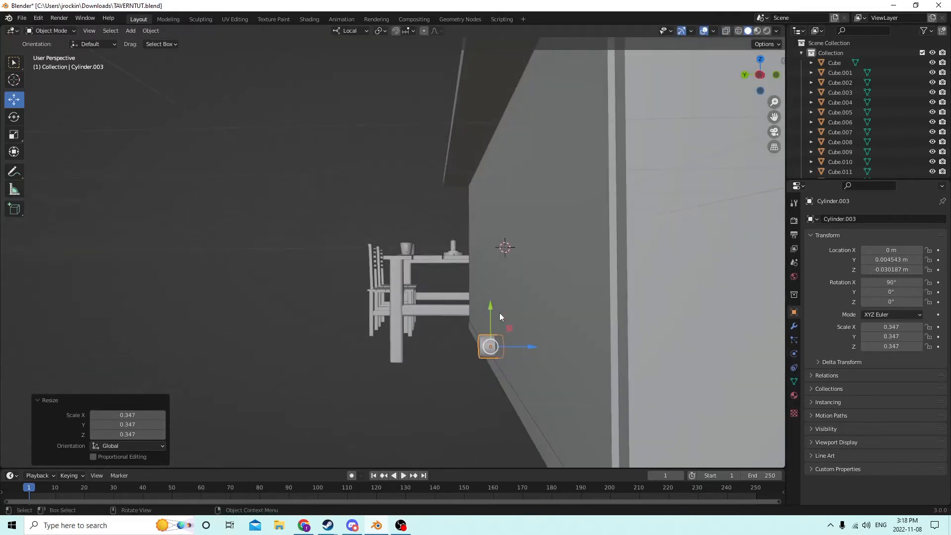
drag(491, 310, 495, 321)
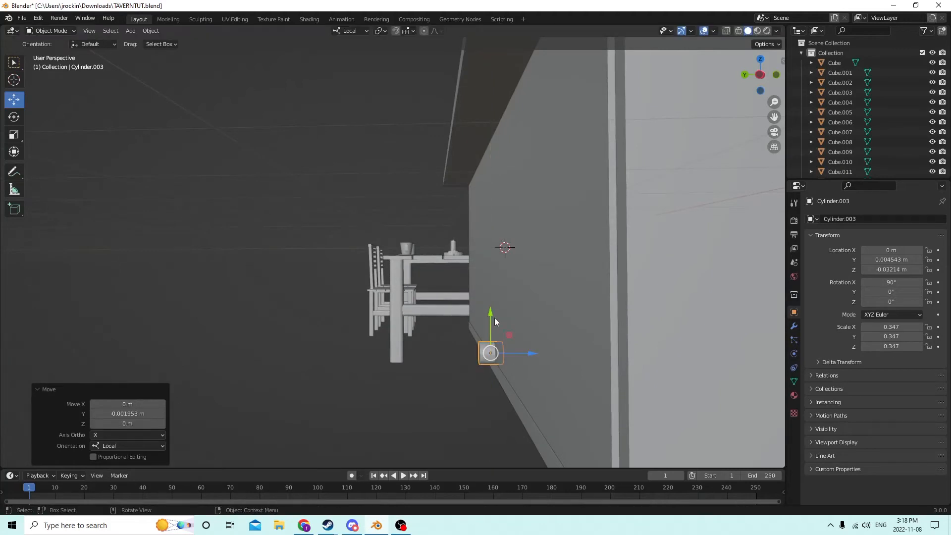
drag(530, 357, 522, 353)
middle_drag(521, 353, 598, 373)
key(s)
click(540, 331)
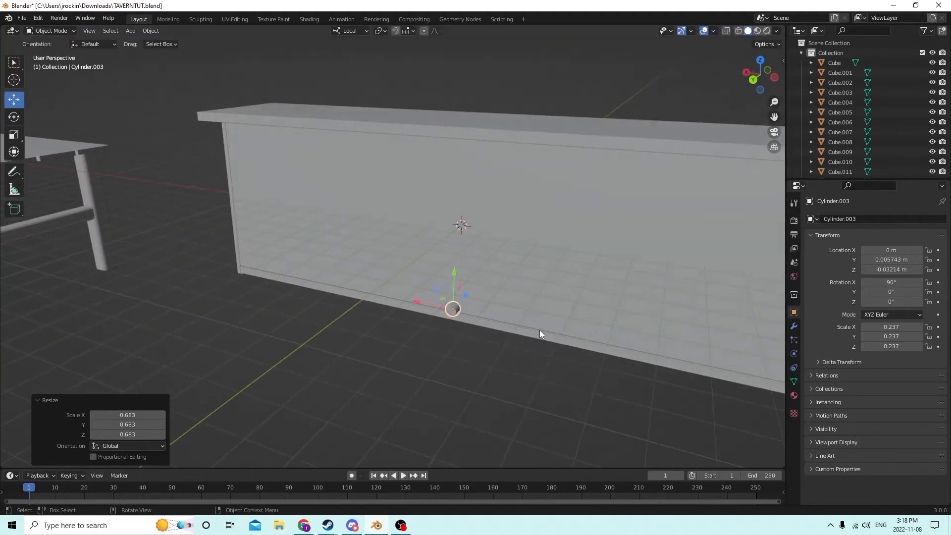
Lengthen the small cylinder along its local Z axis to a scale of about 0.255.
middle_drag(539, 331, 250, 190)
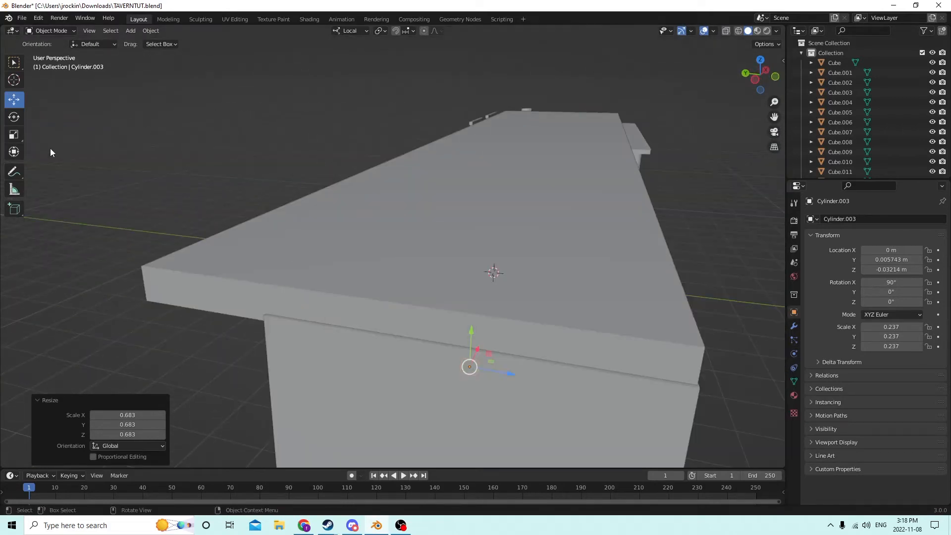
click(14, 134)
middle_drag(82, 151, 370, 238)
middle_drag(493, 282, 661, 333)
key(s)
key(z)
key(z)
click(530, 353)
Duplicate the small cylinder and move the copy along X to about -0.0992 m, near one end of the counter.
key(shift+d)
right_click(664, 315)
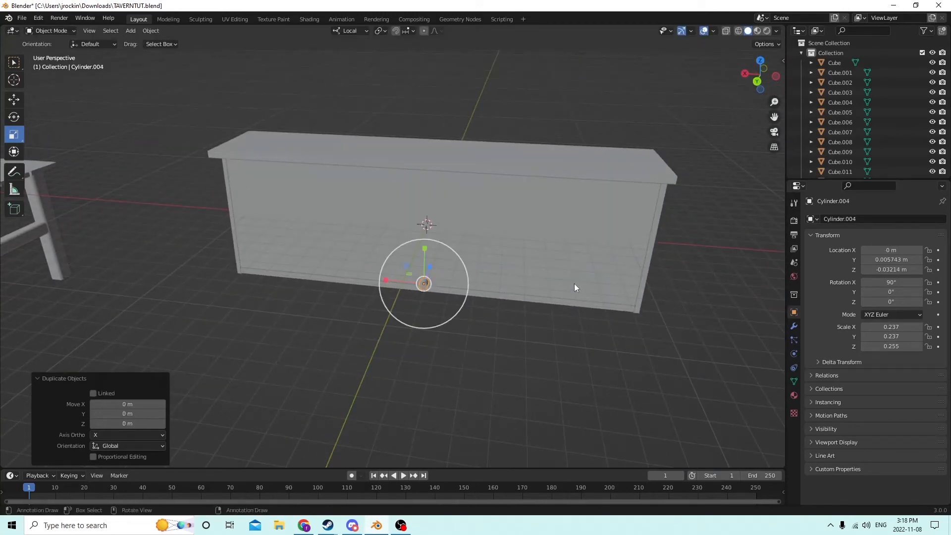
click(16, 99)
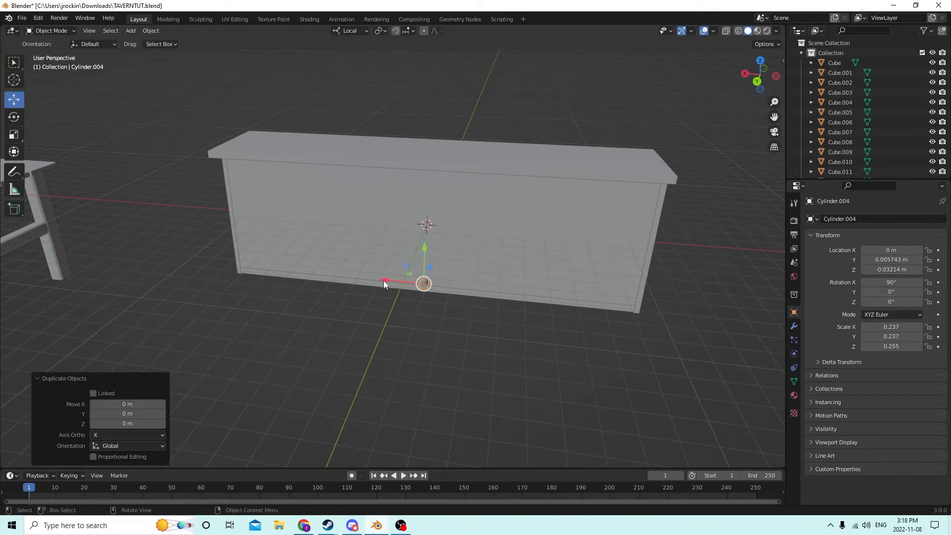
drag(384, 280, 560, 299)
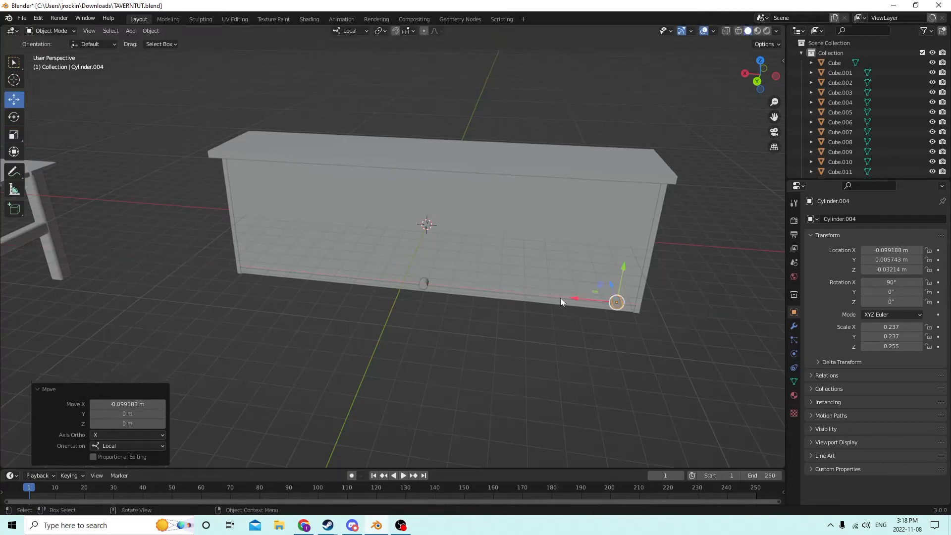
Duplicate the end cylinder and set the copy's X location to 0.099188 m, near the counter's other end.
middle_drag(560, 298, 548, 289)
key(shift+d)
right_click(658, 249)
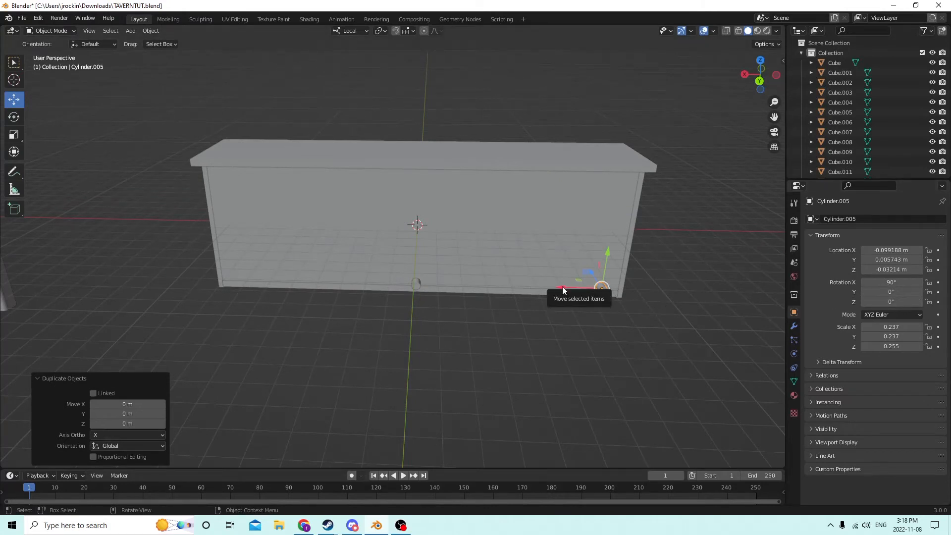
click(870, 247)
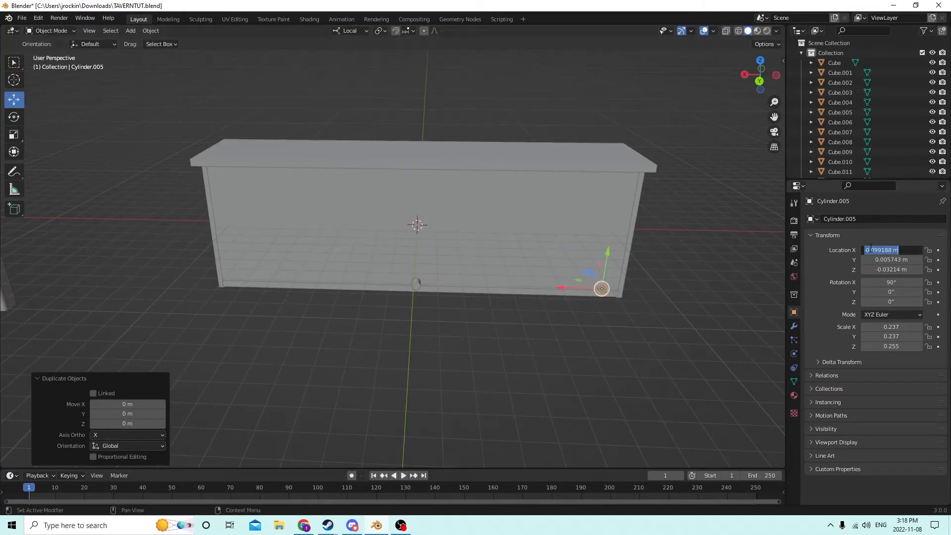
click(864, 250)
key(Delete)
key(Return)
Add another cylinder and move it in front of the counter base, to about Y 0.0184 m and Z -0.0333 m.
middle_drag(762, 233, 593, 272)
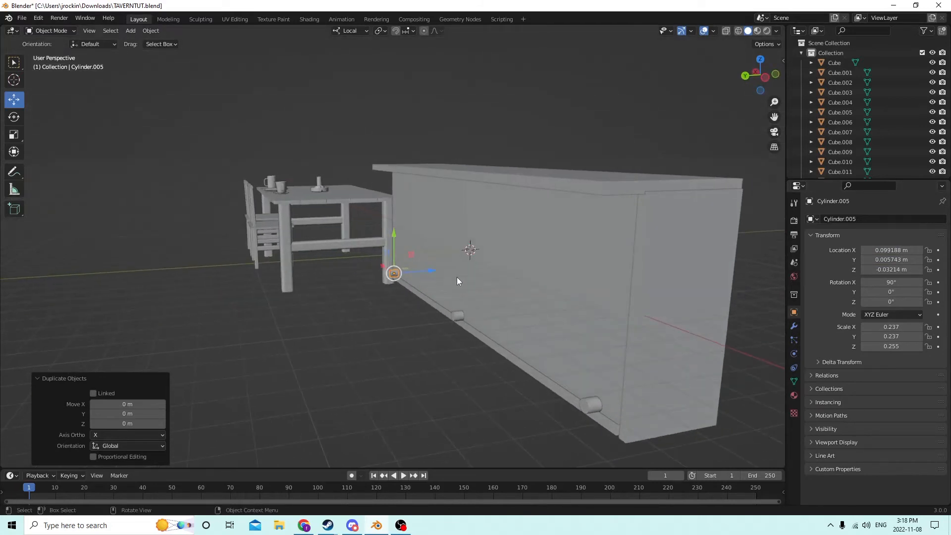
middle_drag(470, 281, 502, 296)
key(shift+a)
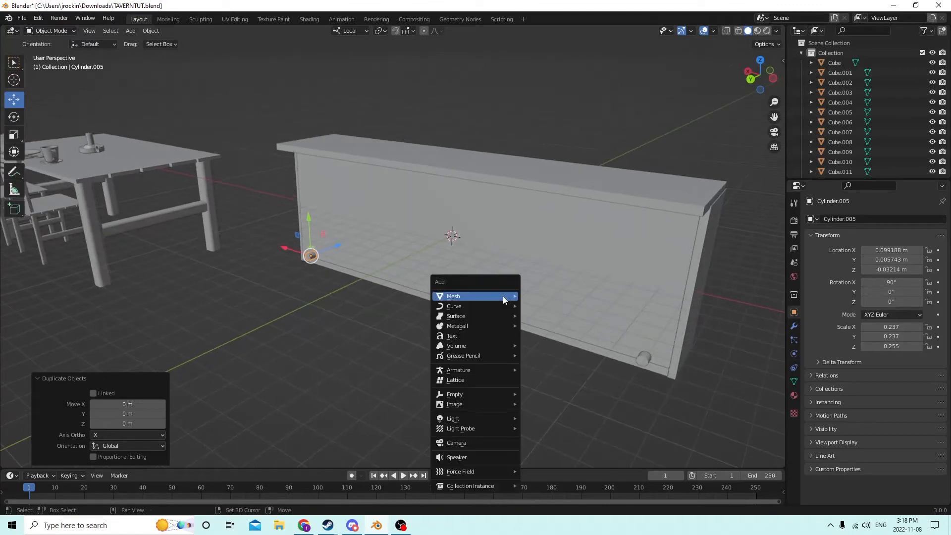
mouse_move(503, 296)
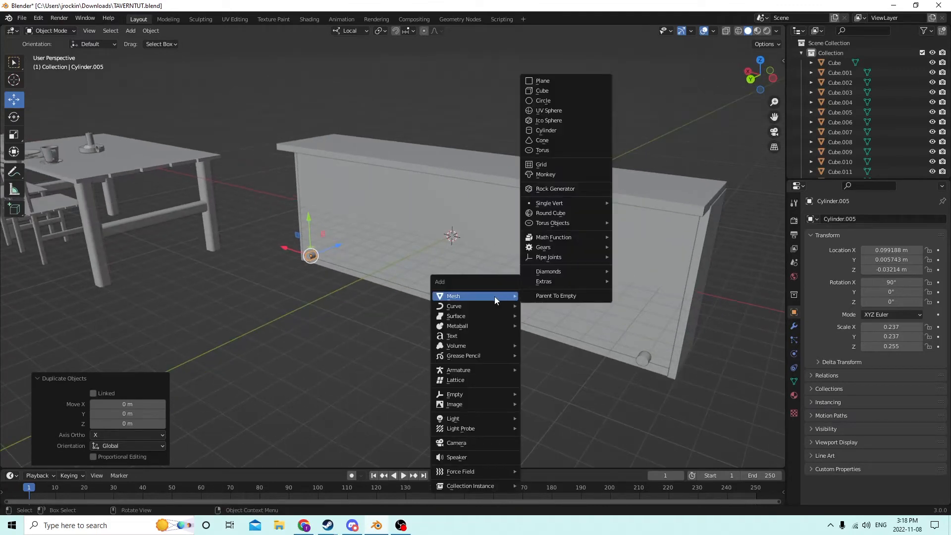
click(541, 130)
middle_drag(540, 131, 444, 208)
drag(432, 253, 411, 254)
drag(433, 218, 433, 286)
middle_drag(433, 286, 529, 289)
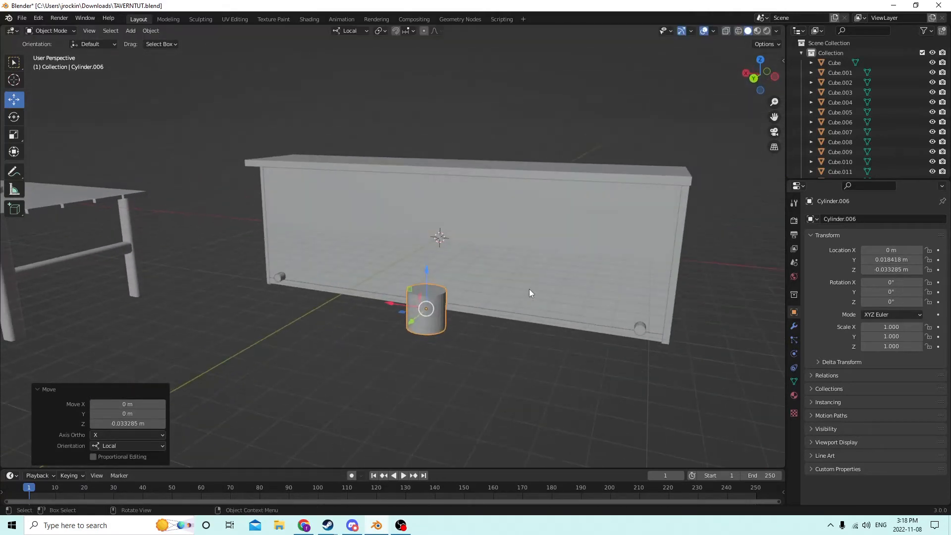
Rotate the new cylinder 90° about Y and shrink it to a uniform scale of about 0.451.
click(889, 292)
text(90)
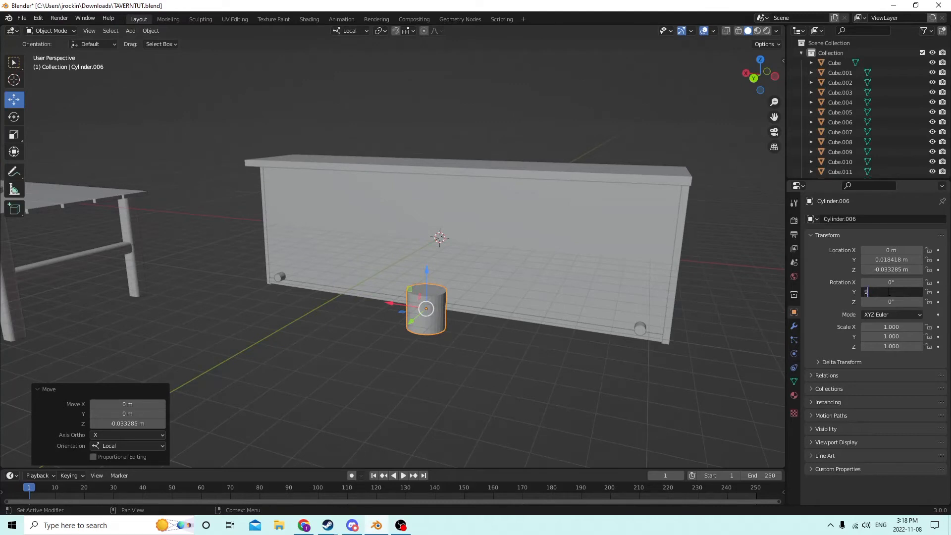
key(Return)
middle_drag(733, 297, 641, 308)
key(s)
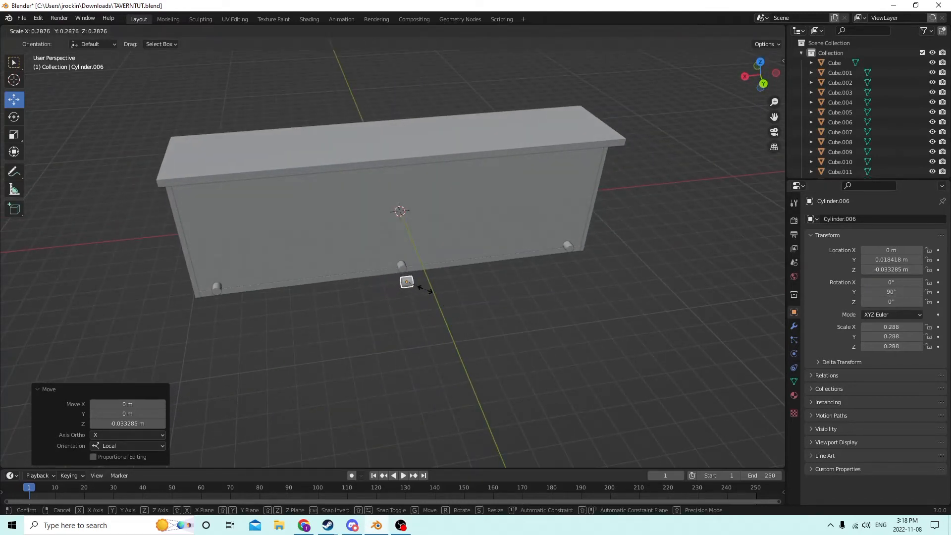
click(407, 285)
middle_drag(407, 284, 322, 257)
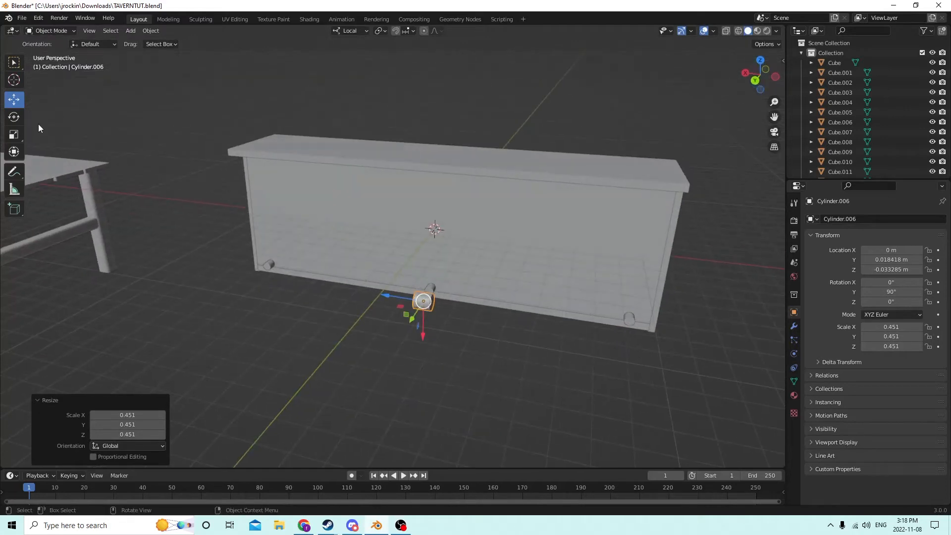
Stretch the new cylinder along its local Z axis to a scale of about 11.028, forming a rail along the counter's base.
click(14, 134)
drag(384, 293, 210, 268)
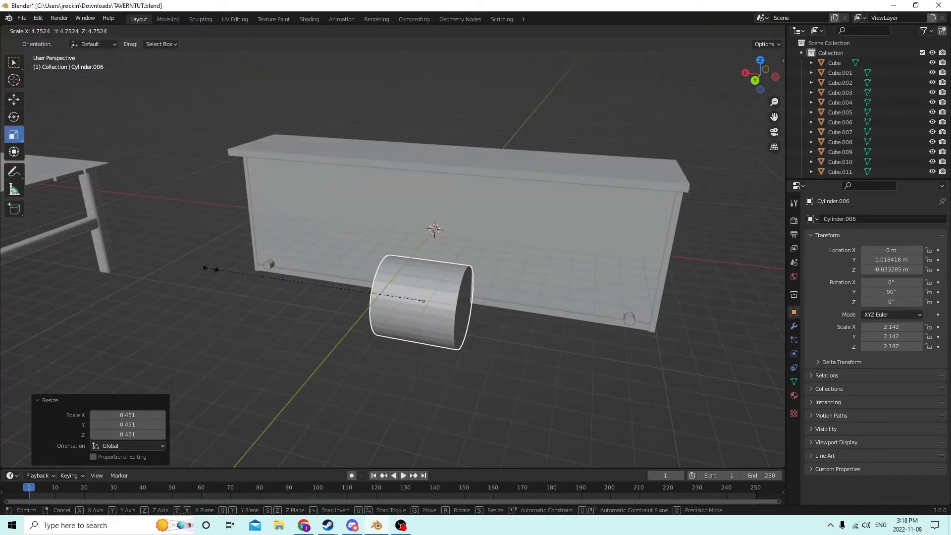
right_click(211, 268)
drag(388, 297, 785, 250)
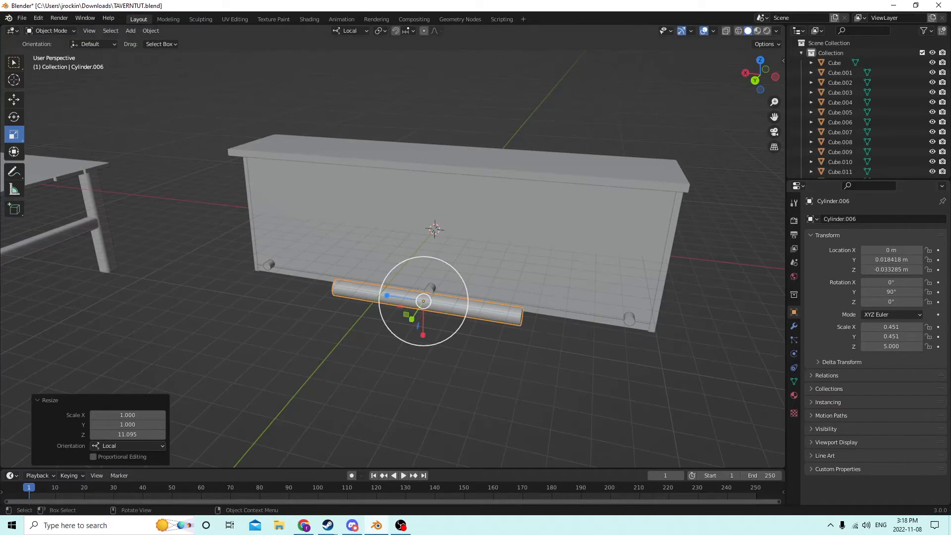
drag(387, 295, 332, 299)
mouse_move(331, 299)
middle_down()
mouse_move(309, 287)
mouse_move(342, 292)
middle_up()
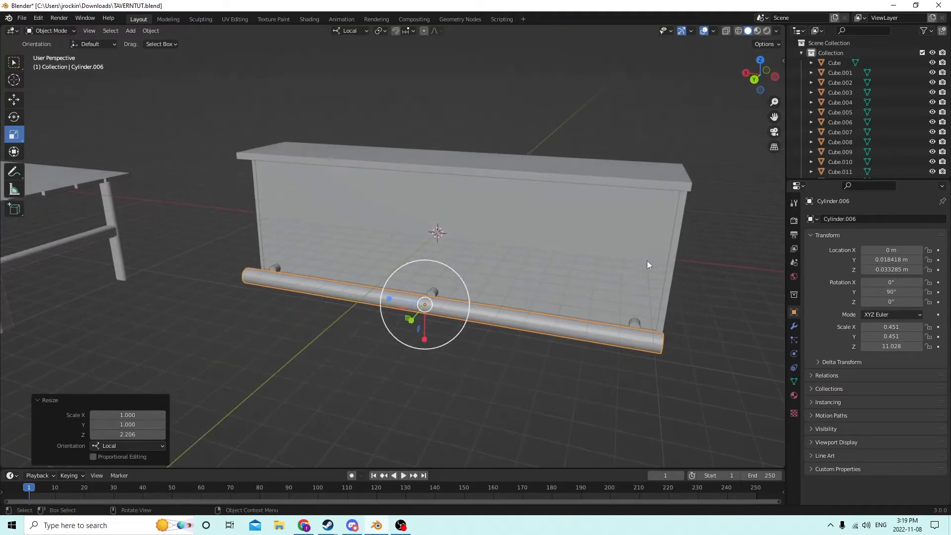
click(662, 274)
middle_drag(652, 269, 703, 298)
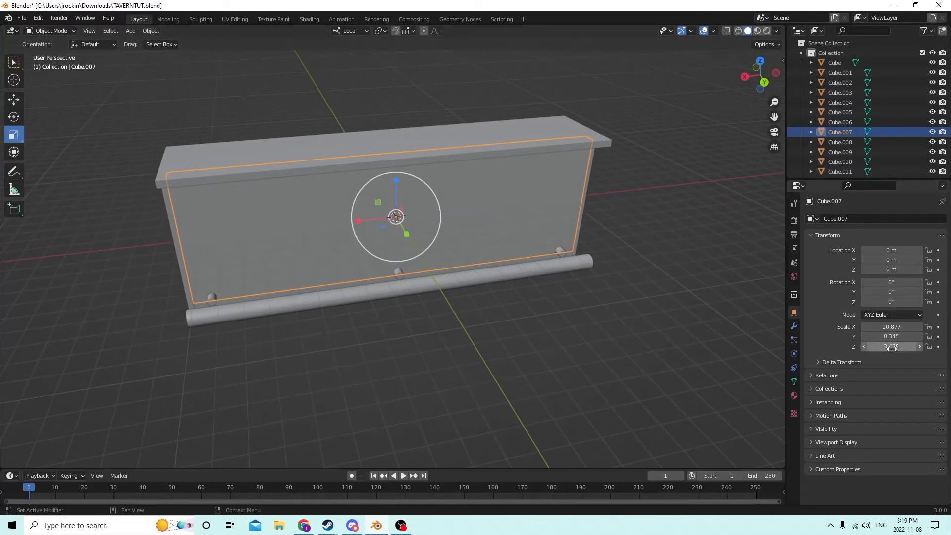
middle_drag(728, 308, 554, 323)
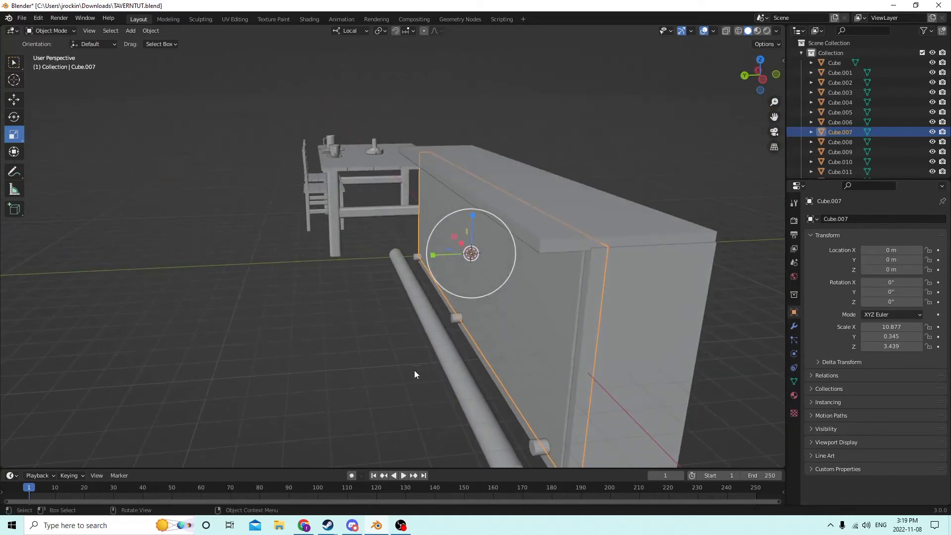
Move the rail toward the counter's front supports, to a Y location of about 0.0097 m.
click(451, 355)
middle_drag(452, 355, 436, 342)
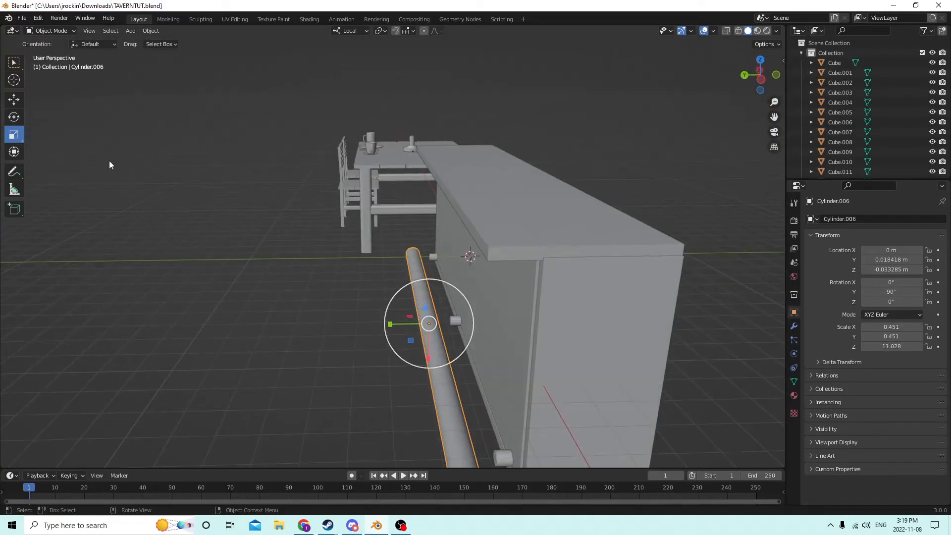
click(13, 100)
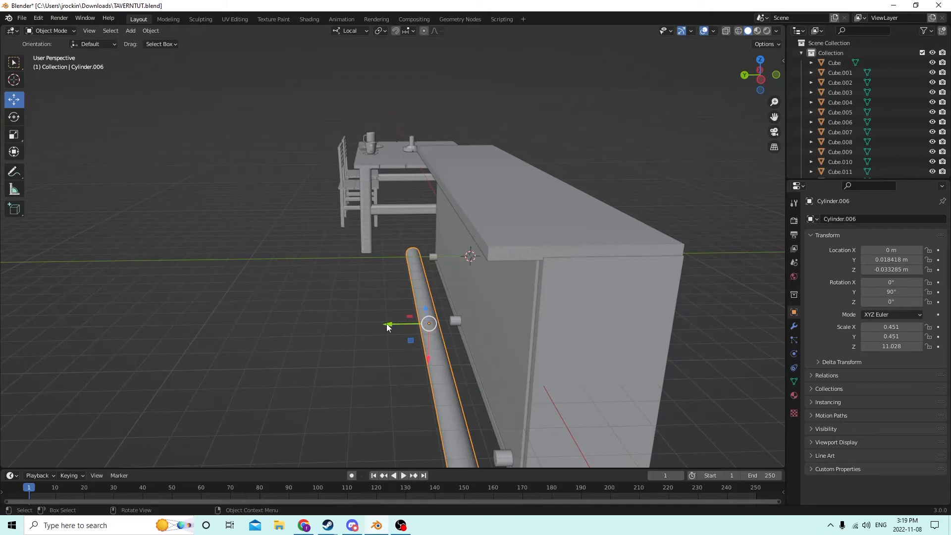
drag(387, 325, 406, 326)
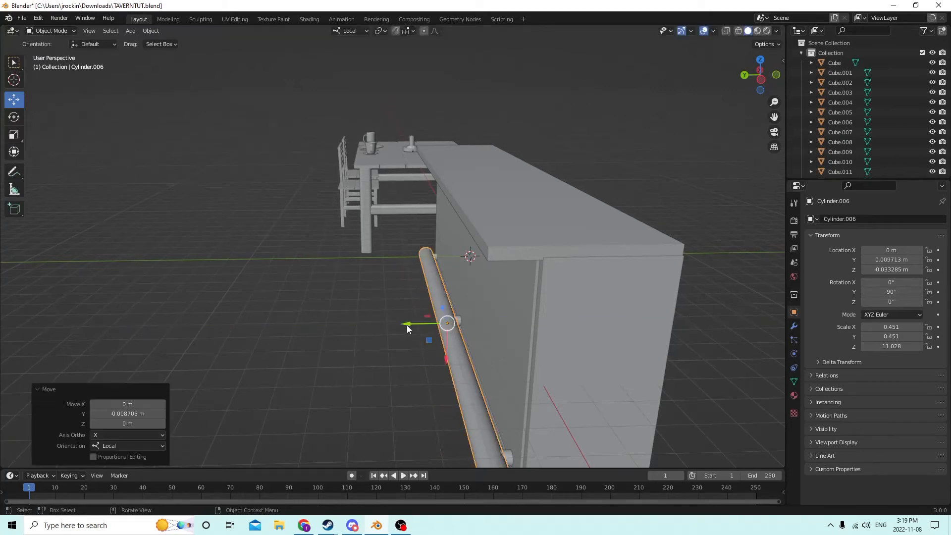
Shrink the rail uniformly to a thickness scale of about 0.308 and raise it to about Z -0.0325 m.
key(s)
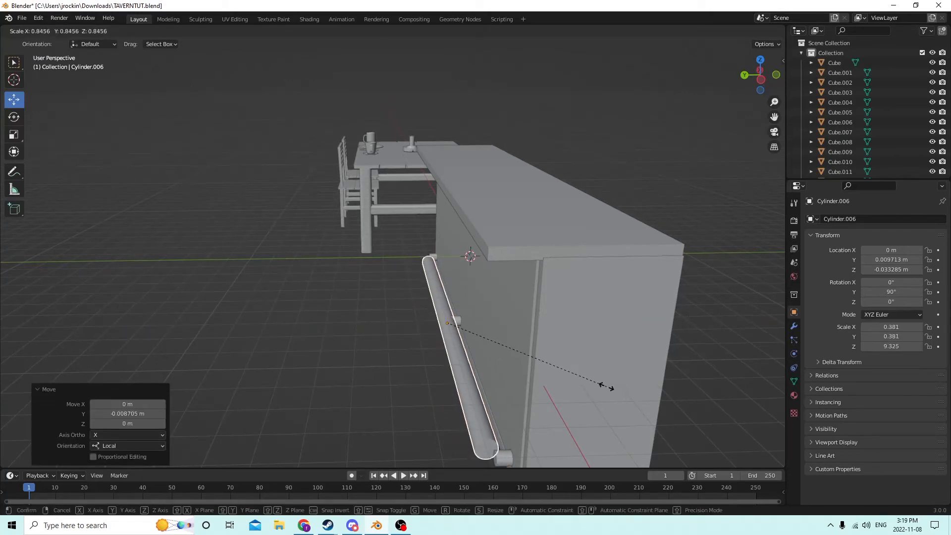
click(595, 384)
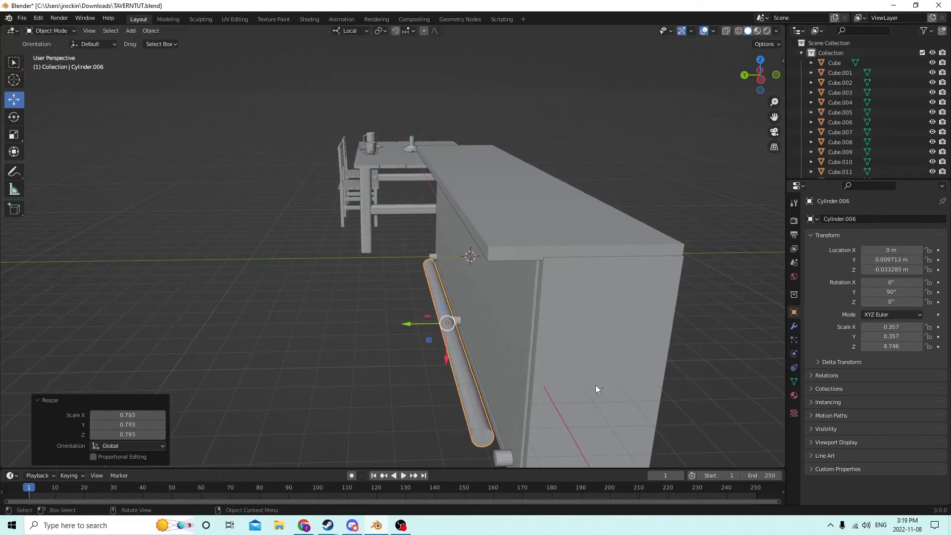
middle_drag(595, 385, 674, 353)
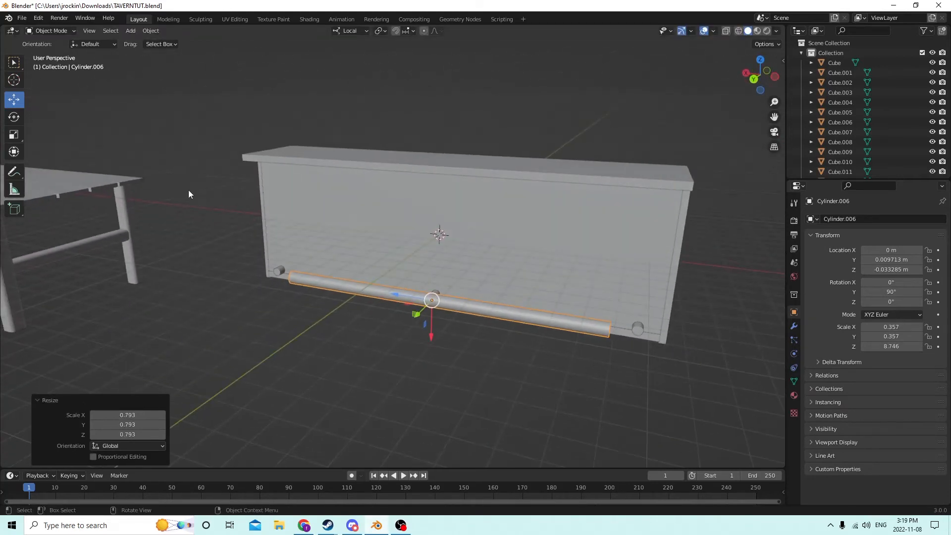
key(s)
click(676, 281)
middle_drag(676, 281, 678, 233)
drag(434, 362, 433, 360)
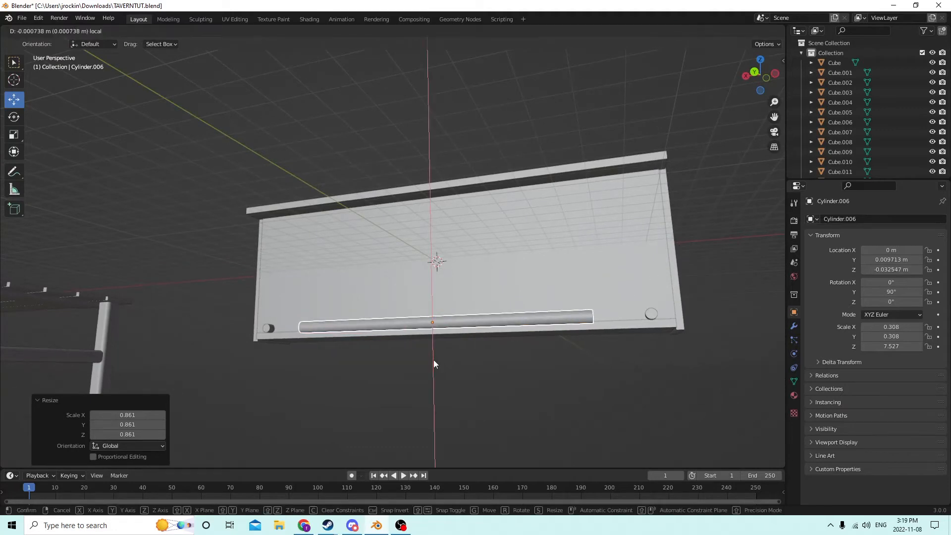
Lengthen the thinned rail along its local Z axis to a scale of about 11.021, spanning all three supports.
middle_drag(432, 360, 382, 337)
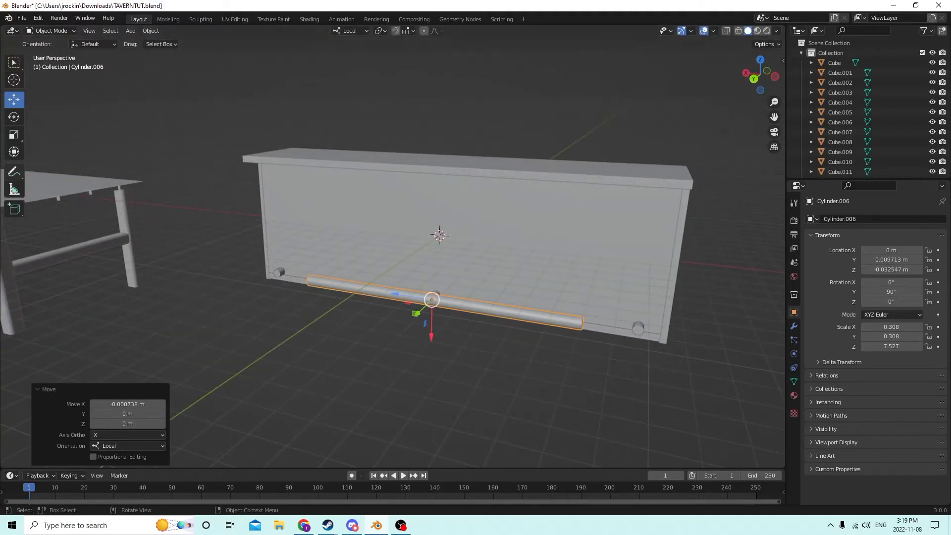
click(15, 133)
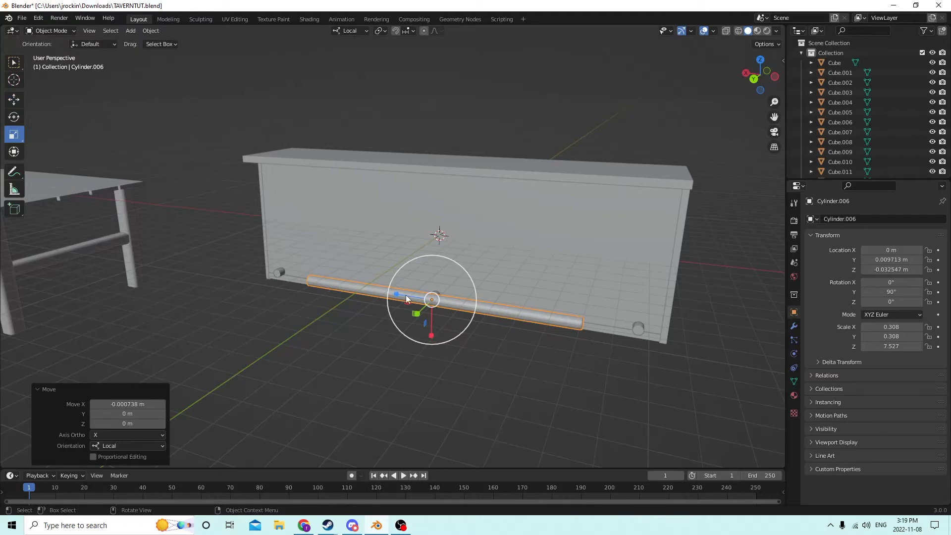
drag(396, 294, 375, 291)
middle_drag(374, 291, 527, 426)
click(551, 392)
click(524, 426)
shift+click(499, 426)
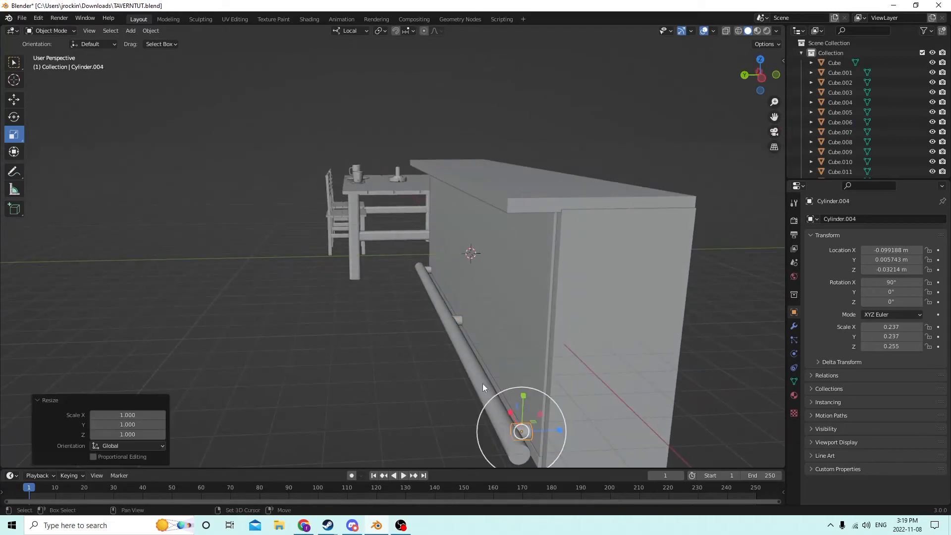
click(453, 316)
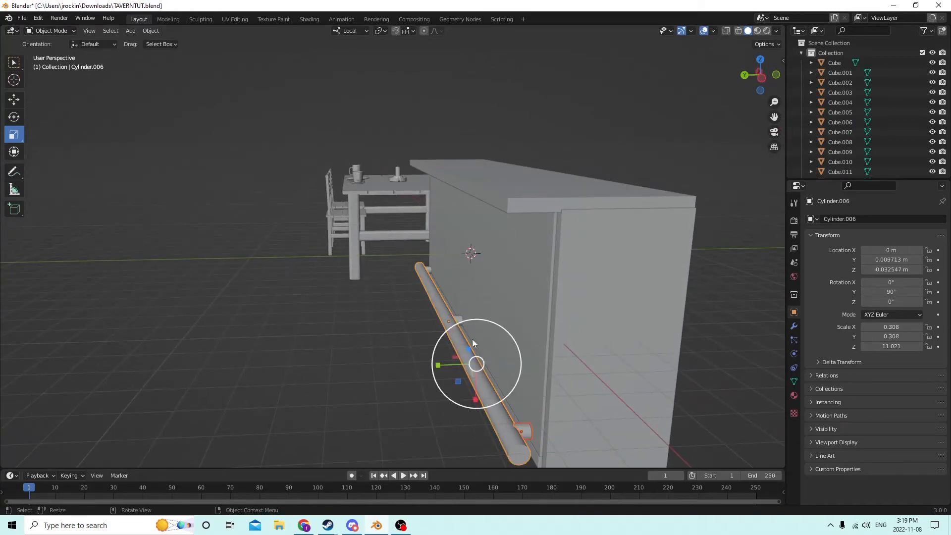
click(459, 314)
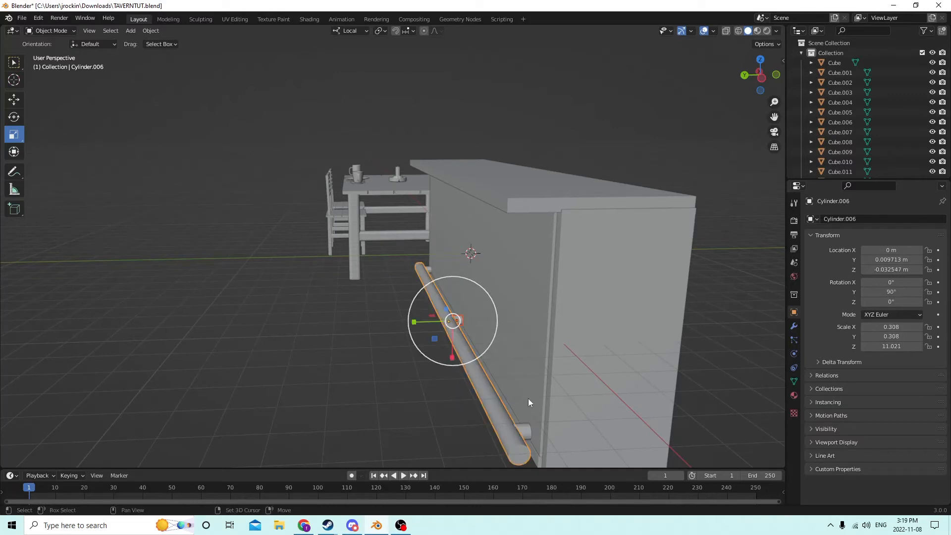
shift+click(521, 431)
shift+click(502, 412)
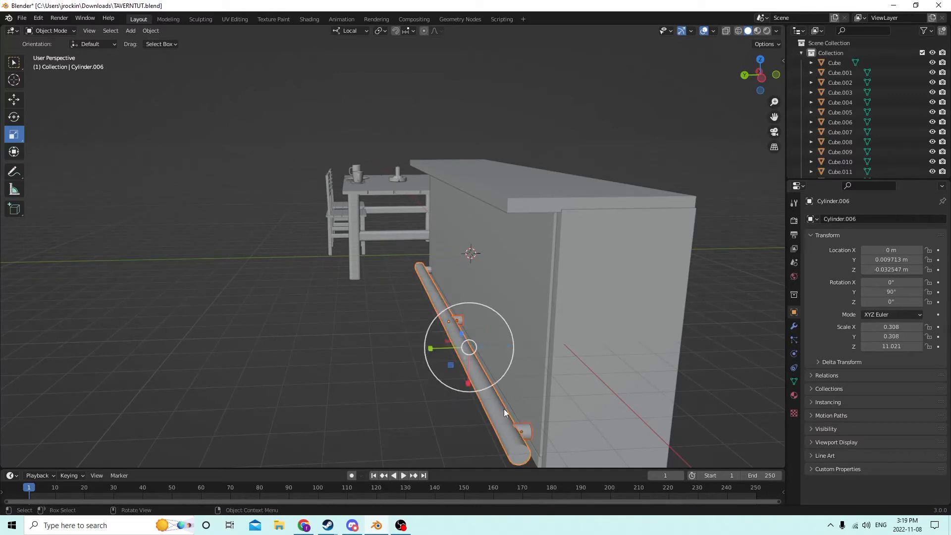
click(527, 430)
shift+click(458, 320)
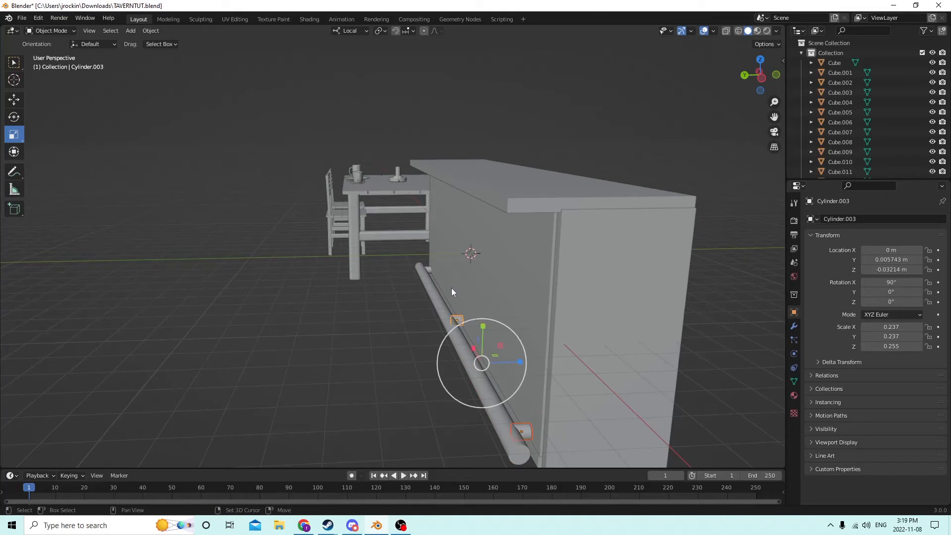
shift+click(429, 268)
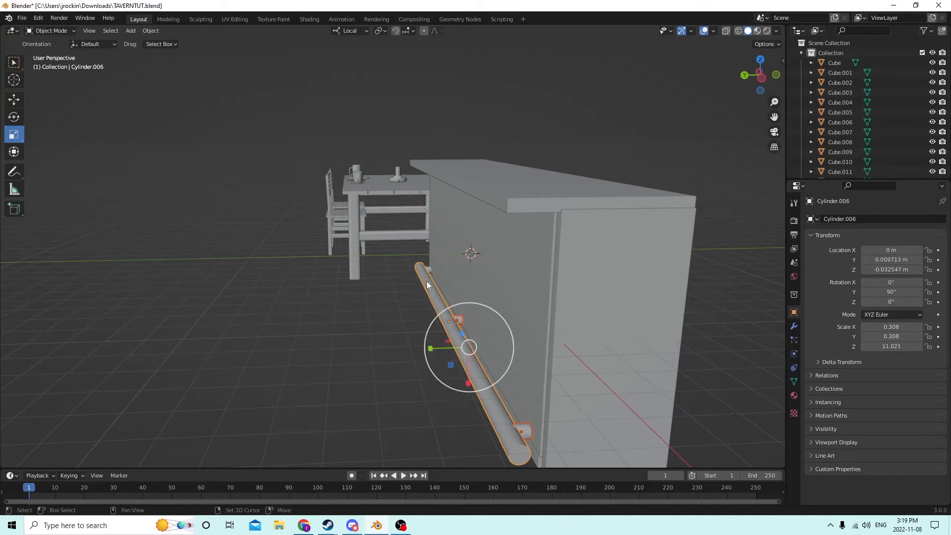
click(430, 270)
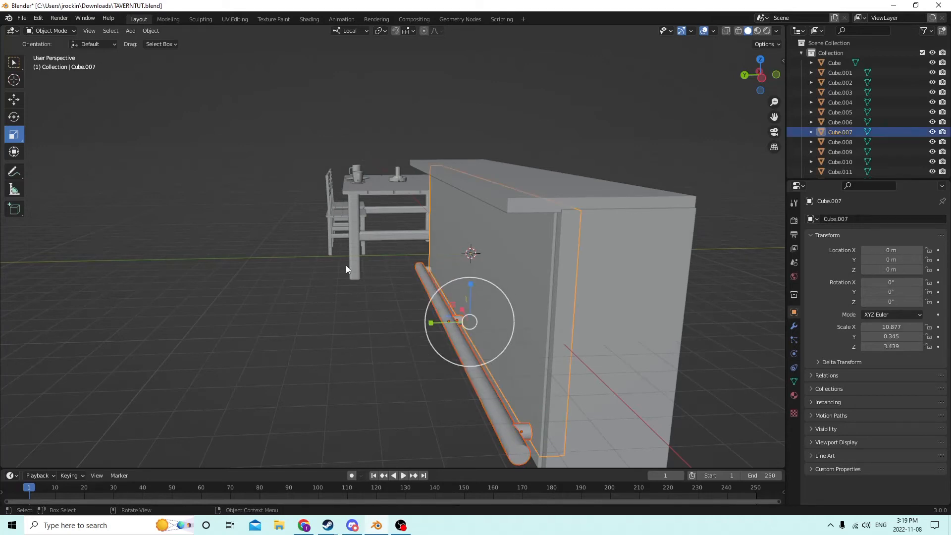
click(396, 268)
click(429, 267)
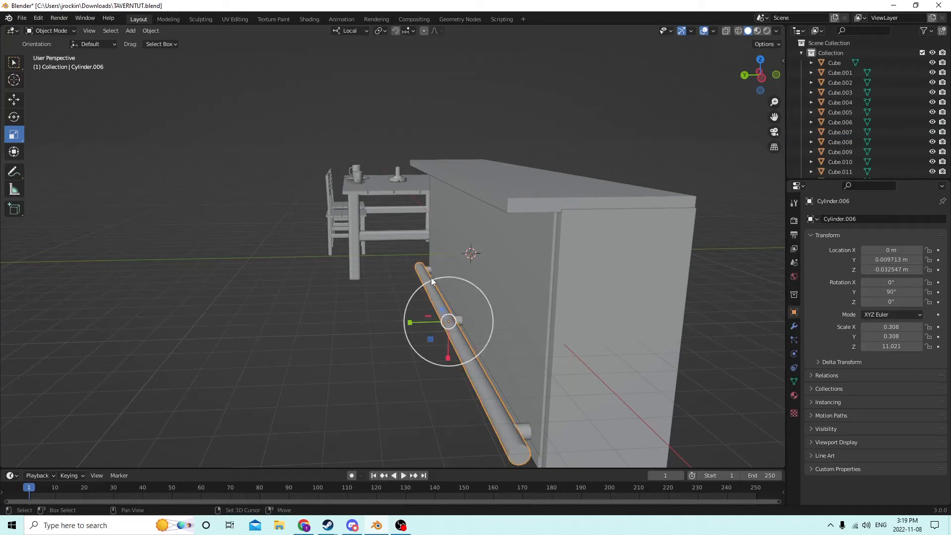
click(328, 246)
Select the three small support cylinders with the rail as the active object and join them into one object.
middle_drag(328, 246, 411, 263)
click(437, 251)
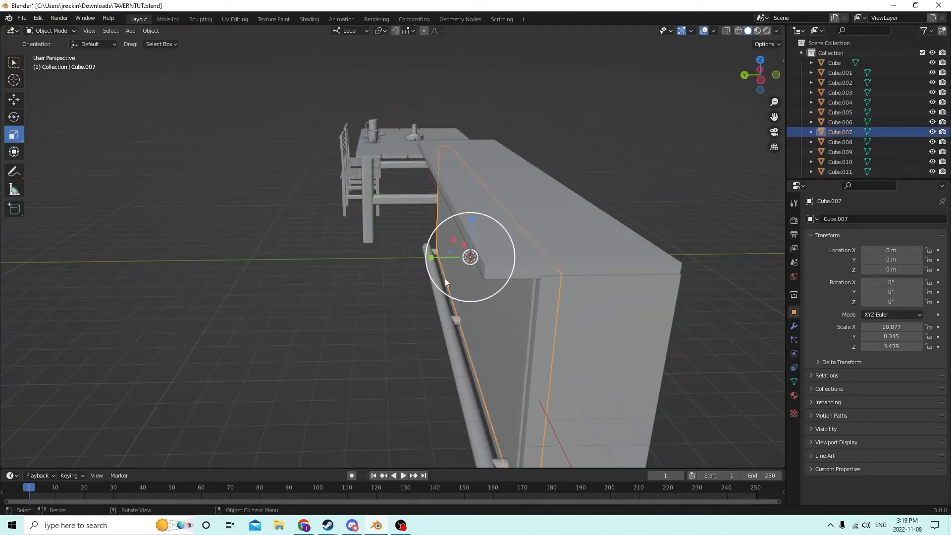
click(435, 253)
click(435, 253)
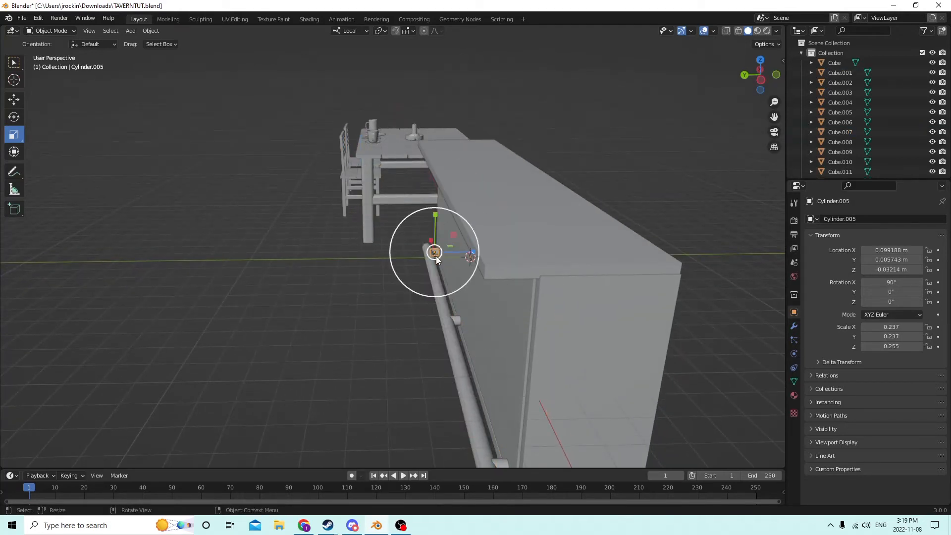
shift+click(457, 317)
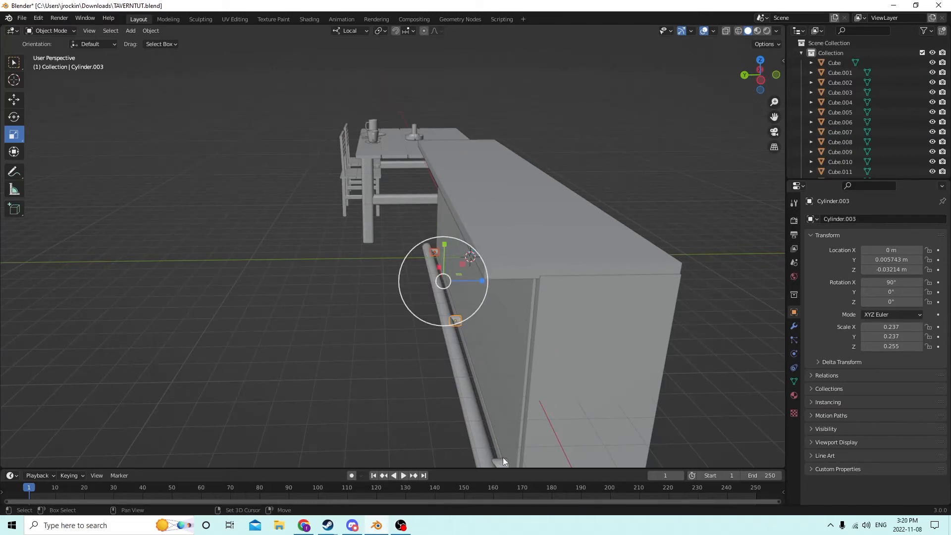
click(474, 443)
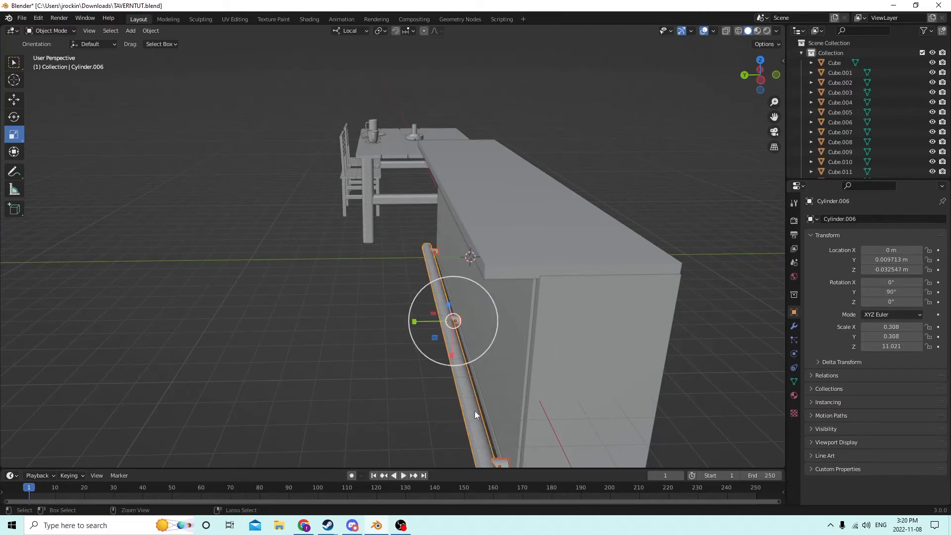
ctrl+middle_drag(474, 411, 453, 280)
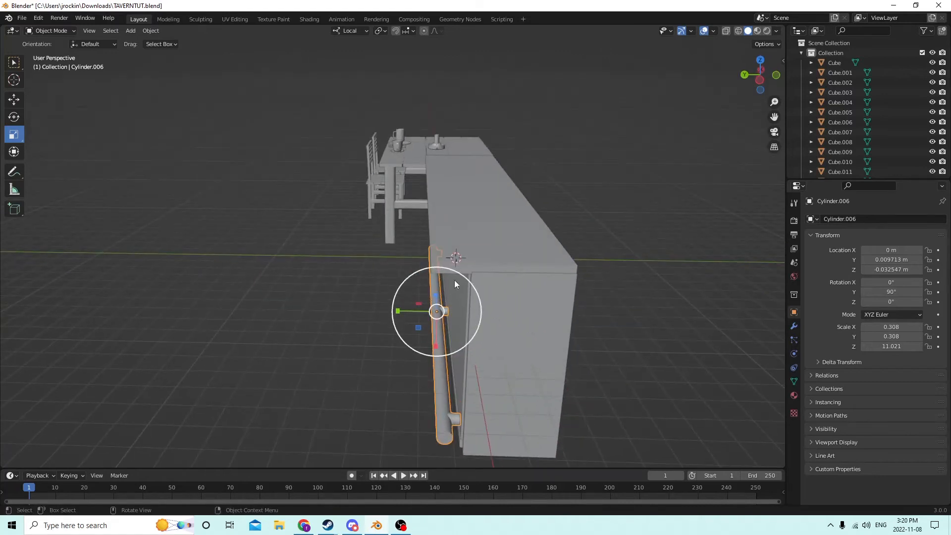
Move the joined rail and supports closer to the counter front, to about Y 0.0091 m.
click(14, 100)
mouse_move(390, 311)
mouse_down()
mouse_move(380, 309)
mouse_move(397, 316)
mouse_move(403, 306)
mouse_up()
middle_drag(403, 307, 462, 307)
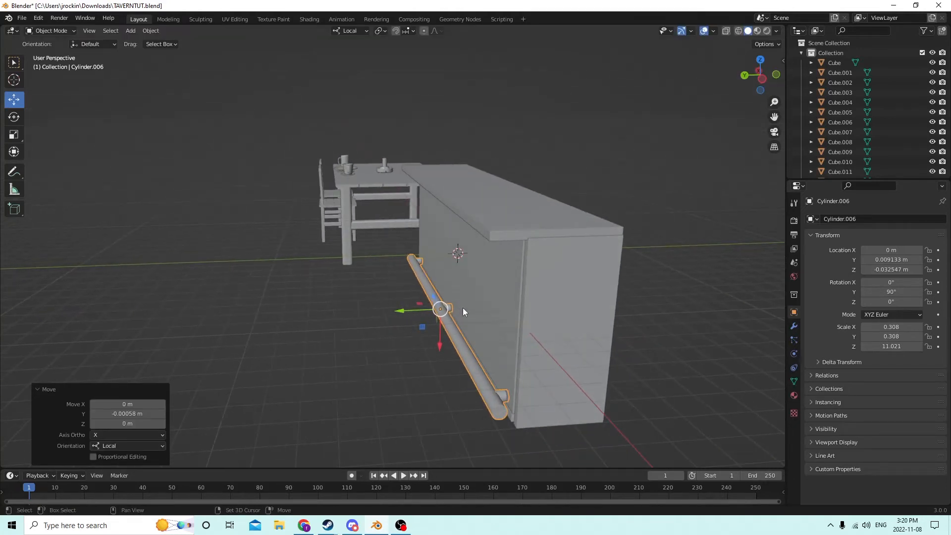
Add a cylinder, move it along Y to about 0.0106 m, and rotate it 90° about Y.
key(shift+a)
mouse_move(437, 310)
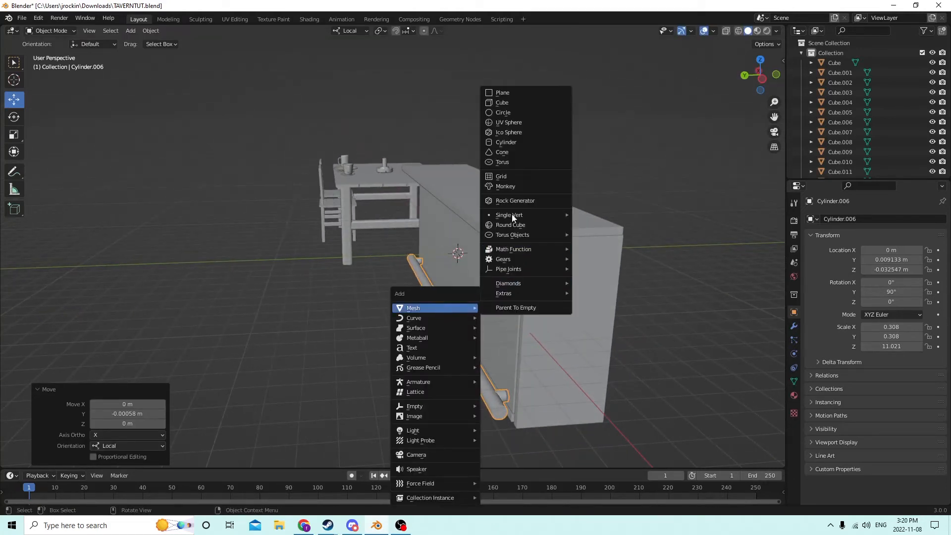
click(505, 142)
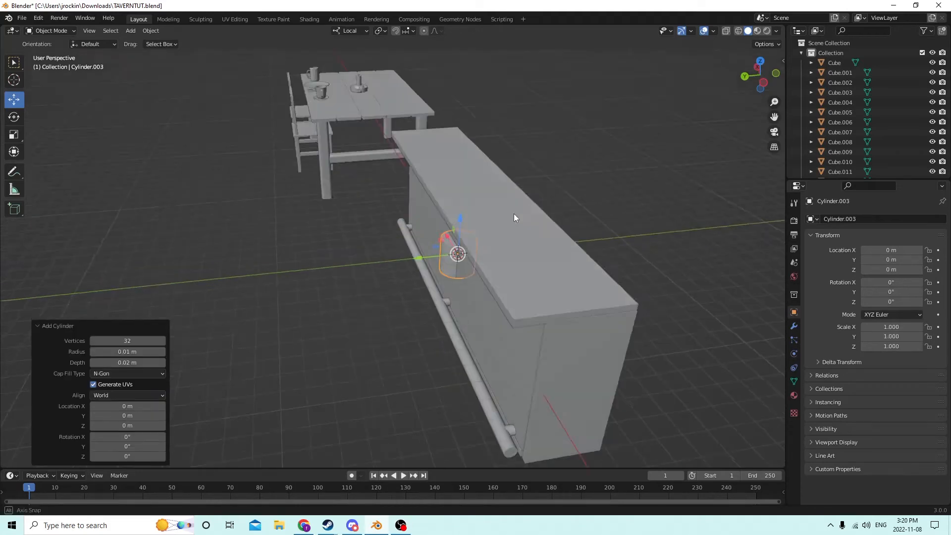
middle_drag(513, 213, 437, 243)
key(g)
key(y)
click(436, 243)
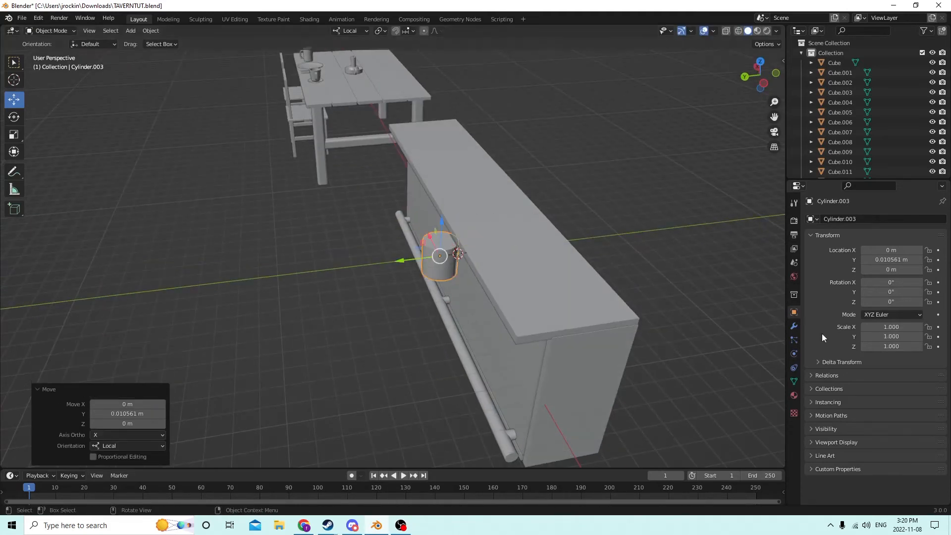
click(901, 291)
text(90)
key(Return)
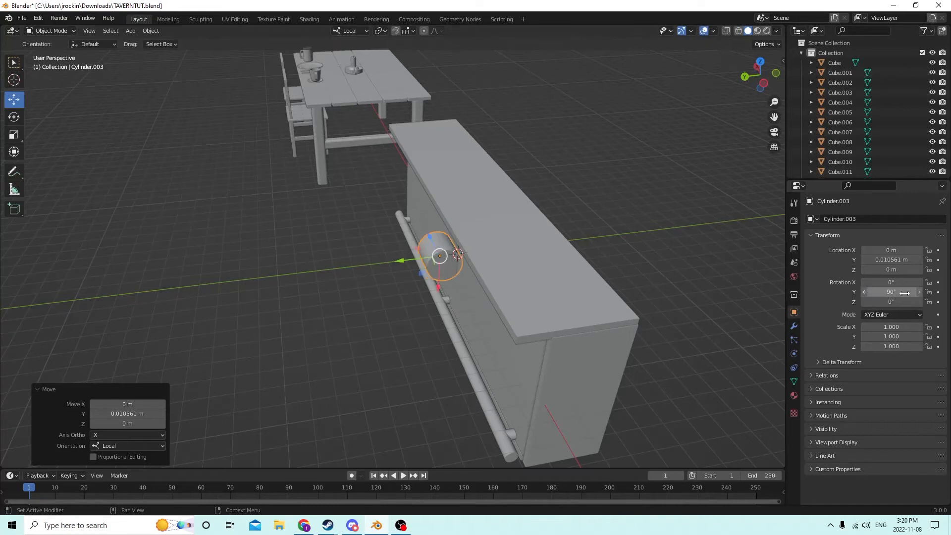
Move the rotated cylinder to the countertop's front edge, at about Y 0.0166 m and Z 0.0359 m.
middle_drag(742, 218, 590, 159)
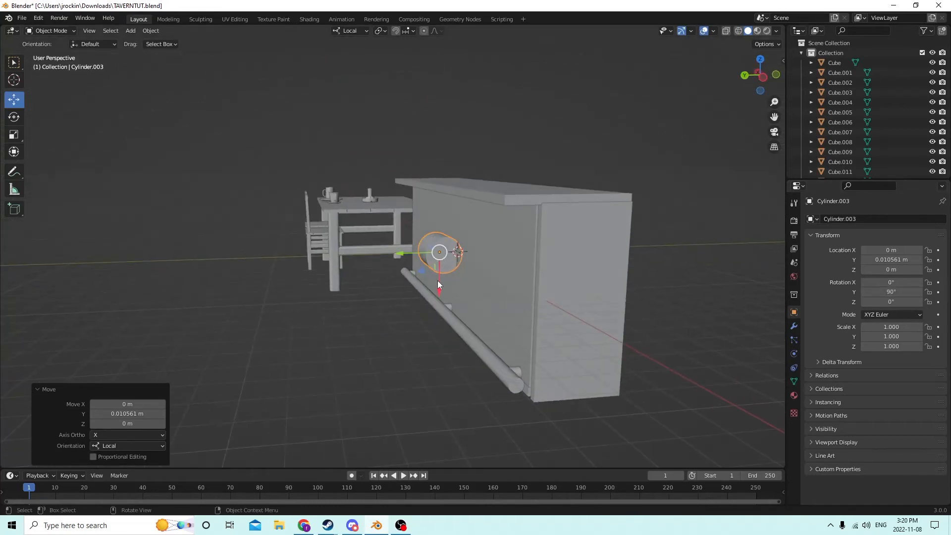
key(g)
key(x)
click(437, 221)
middle_drag(437, 221, 413, 168)
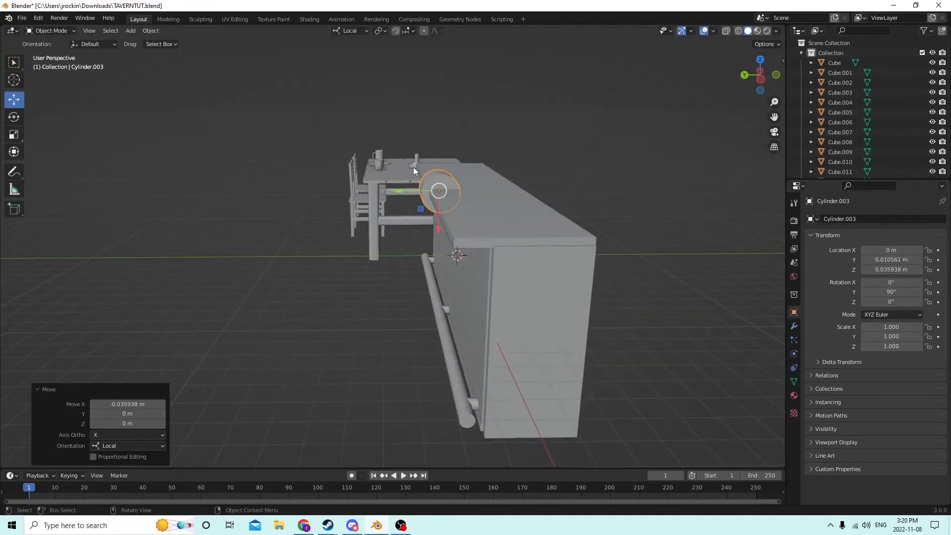
drag(400, 192, 386, 188)
Shrink the cylinder at the countertop's front edge to a uniform scale of about 0.339.
middle_drag(386, 188, 701, 208)
key(s)
click(521, 186)
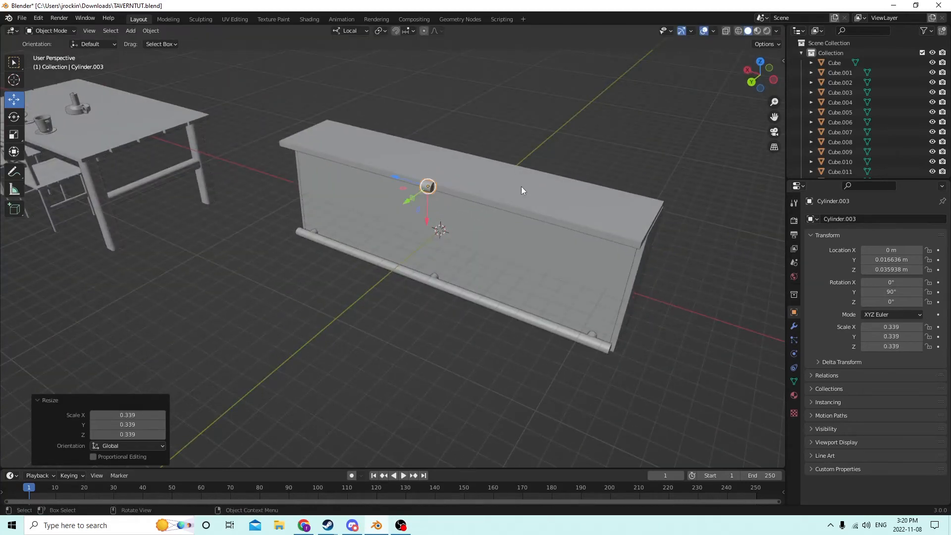
Enlarge the countertop slab uniformly by a factor of about 1.03.
middle_drag(521, 186, 574, 220)
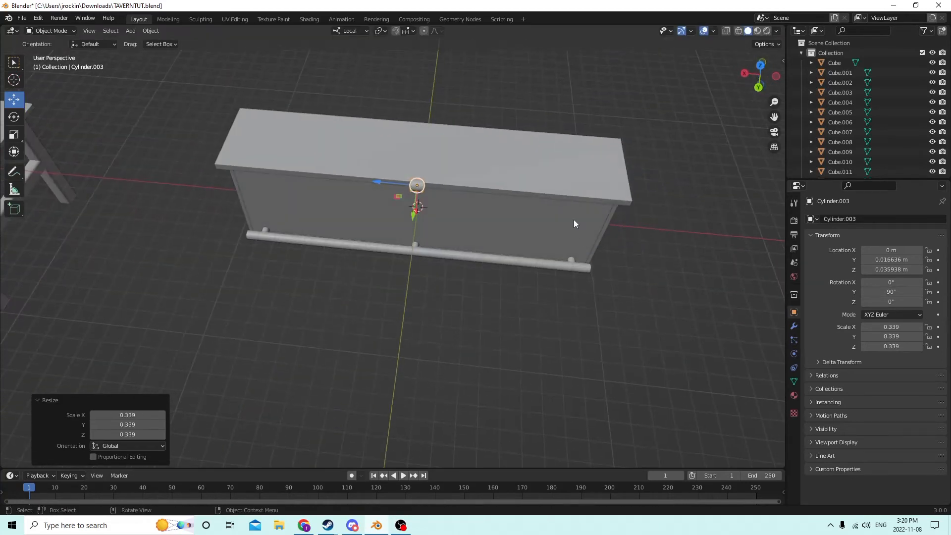
click(14, 134)
drag(310, 127, 396, 110)
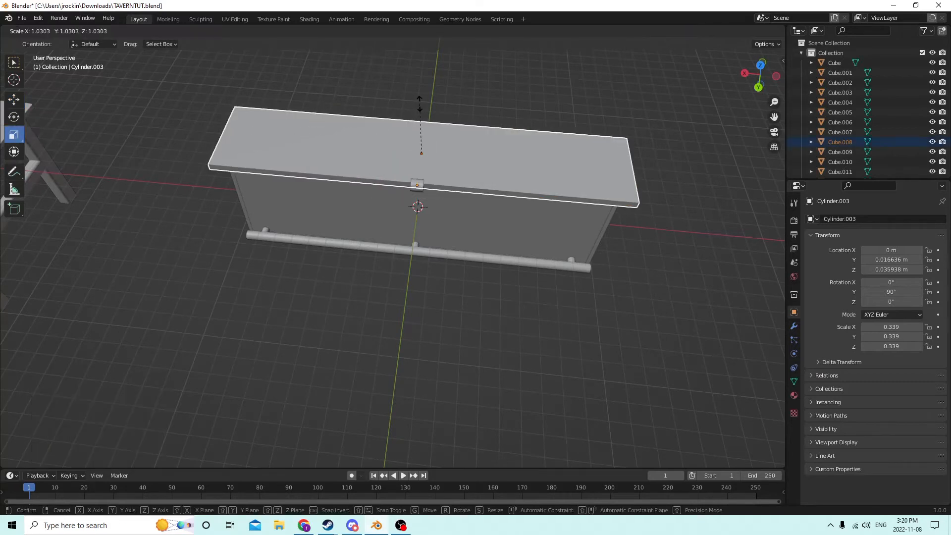
key(s)
click(418, 103)
middle_drag(418, 103, 534, 93)
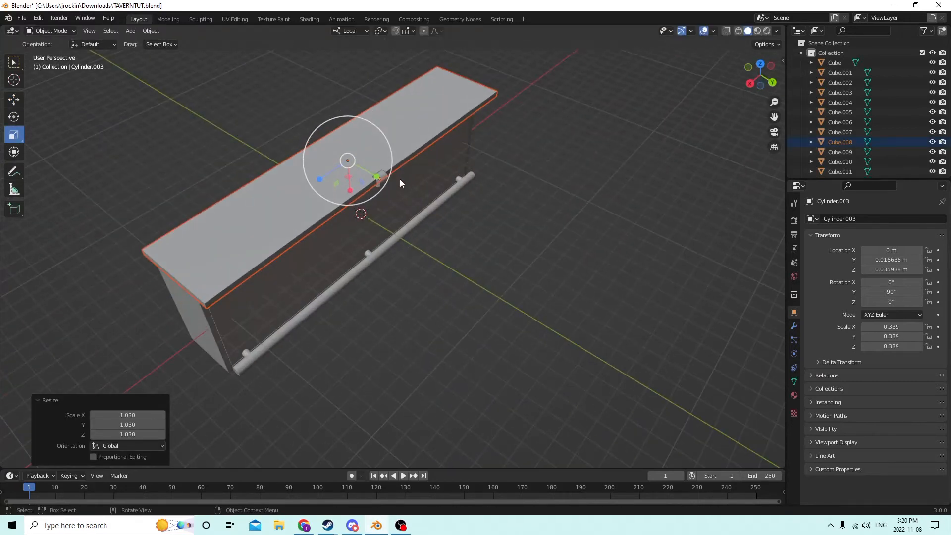
Stretch the edge cylinder along its local Z to a scale of about 11.476, spanning the full countertop length.
click(370, 182)
middle_drag(433, 203, 379, 185)
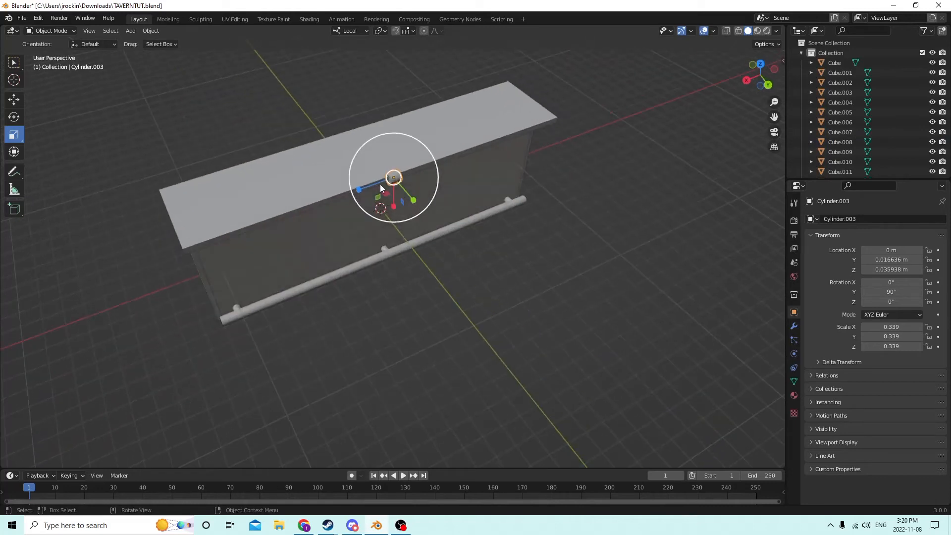
key(s)
key(z)
key(z)
key(Escape)
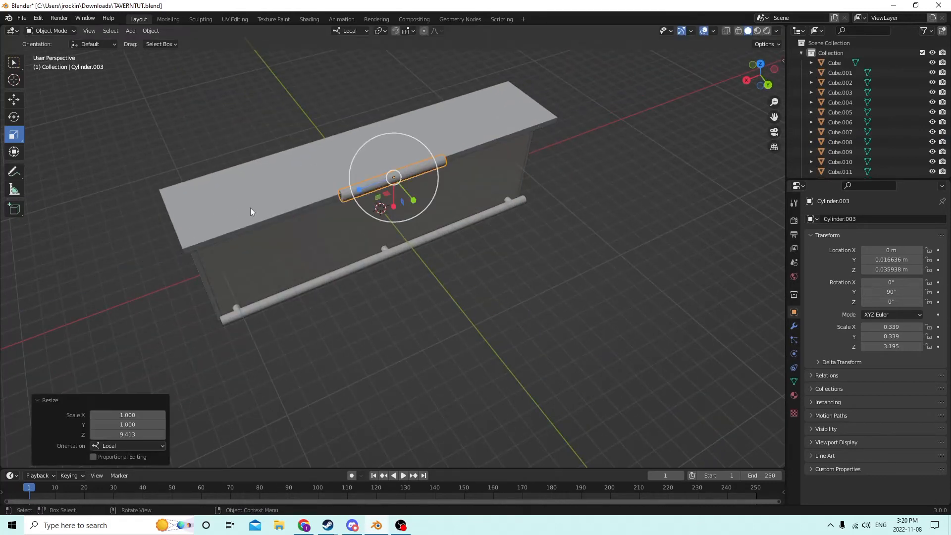
key(s)
key(z)
key(z)
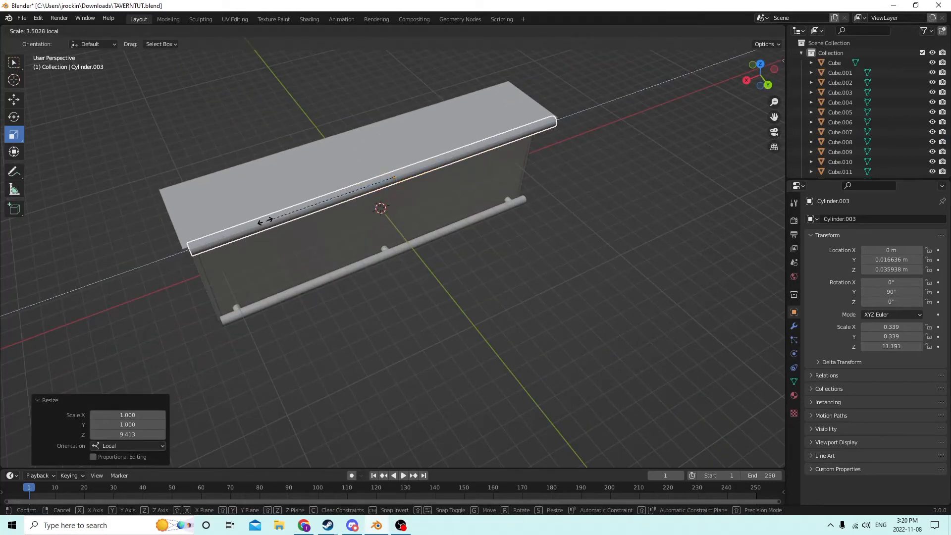
click(262, 218)
middle_drag(262, 218, 177, 155)
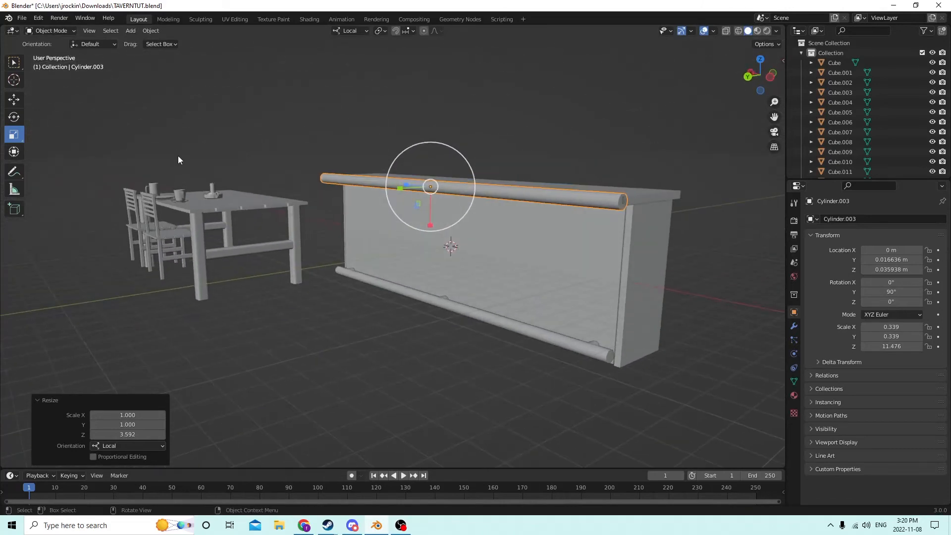
middle_drag(546, 99, 272, 154)
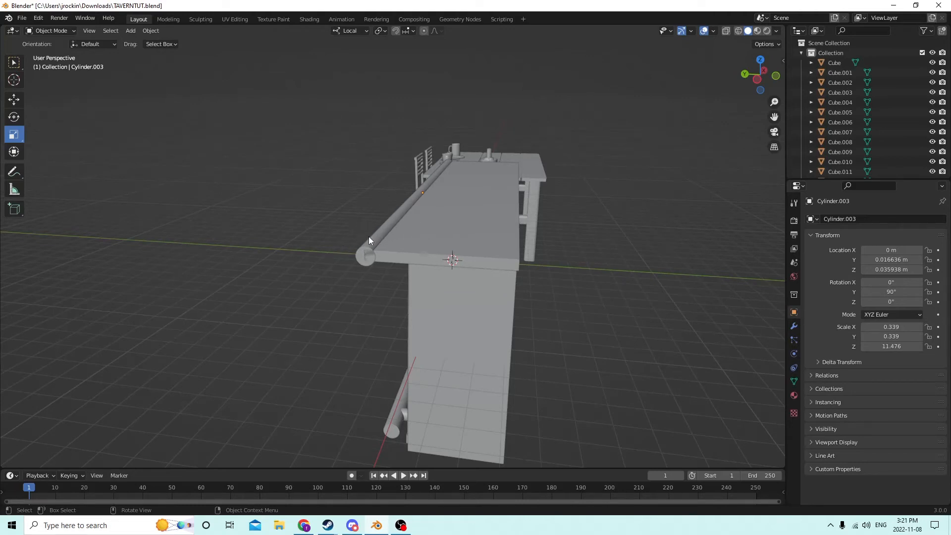
middle_drag(369, 199, 391, 162)
Shorten the two middle shelves together along X by a factor of about 0.973.
click(308, 217)
middle_drag(296, 219, 585, 250)
middle_drag(594, 283, 509, 239)
click(483, 240)
shift+click(468, 299)
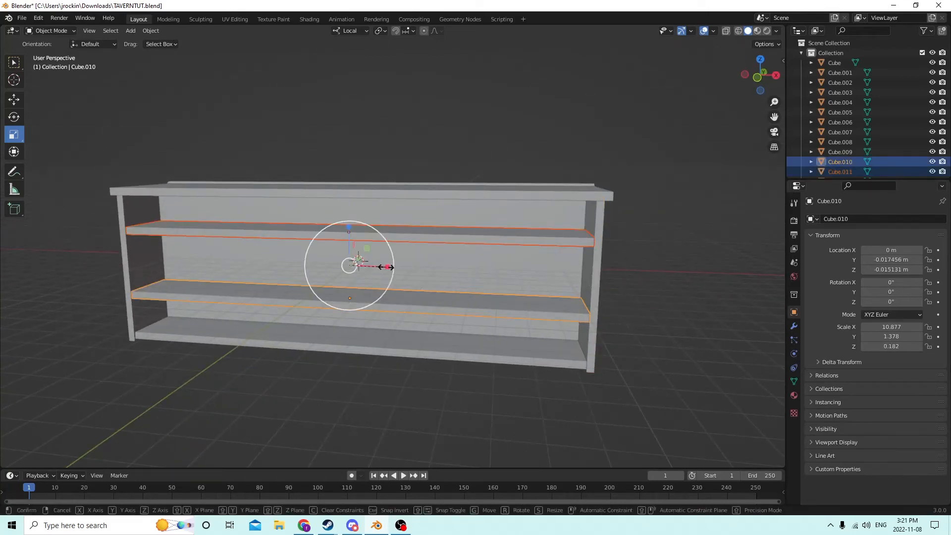
drag(387, 266, 382, 267)
middle_drag(382, 267, 372, 275)
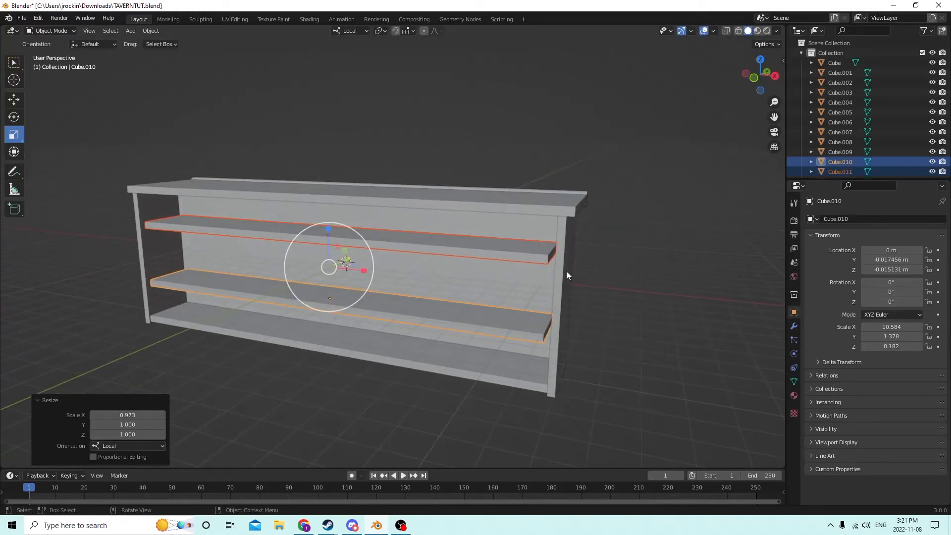
Scale both end panels together by about 0.974 along X and reduce their Z scale to about 3.498.
middle_drag(566, 275, 583, 275)
click(584, 276)
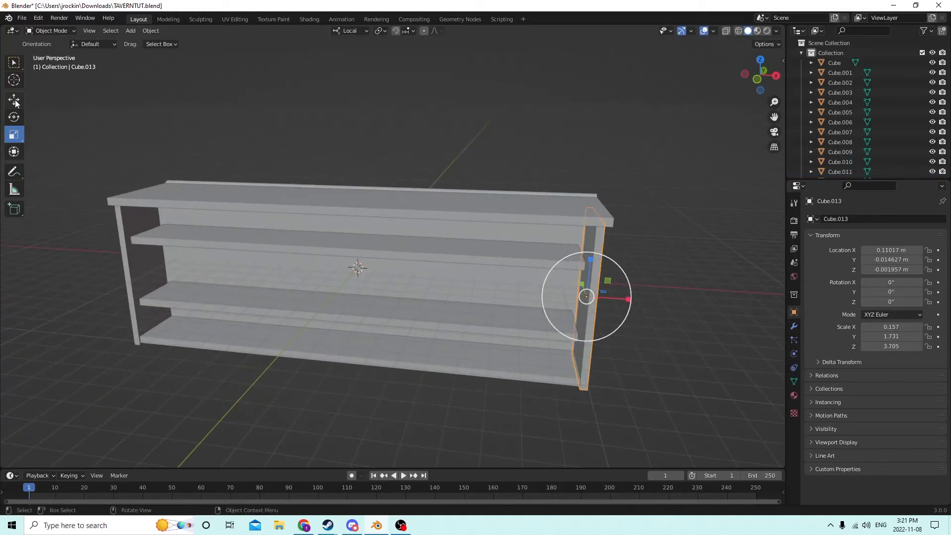
shift+click(135, 274)
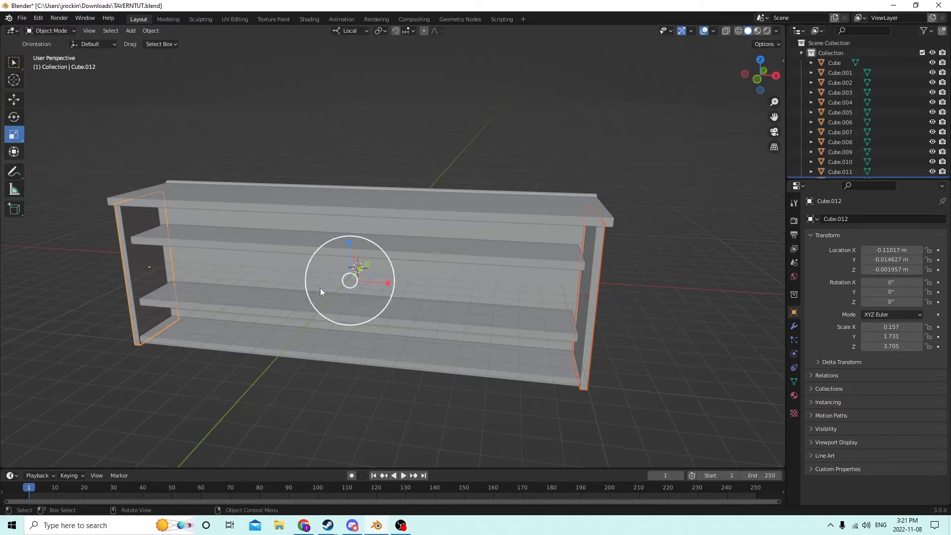
drag(388, 282, 384, 282)
middle_drag(384, 283, 376, 247)
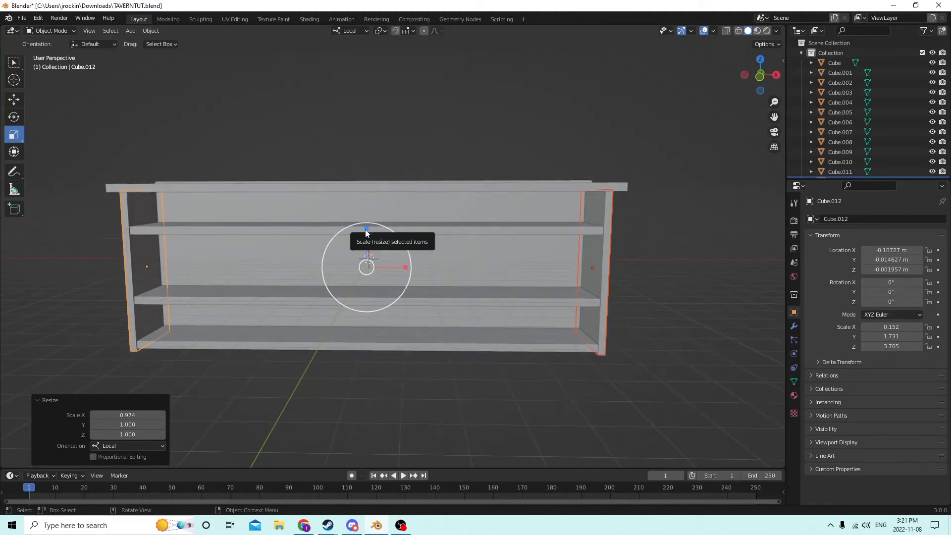
drag(366, 232, 363, 222)
Move both end panels up to about Z -0.00075 m and back along Y to about -0.0205 m.
click(13, 101)
middle_drag(363, 222, 399, 184)
middle_drag(670, 153, 711, 165)
click(236, 328)
middle_drag(235, 328, 441, 350)
shift+click(385, 351)
middle_drag(384, 347, 474, 311)
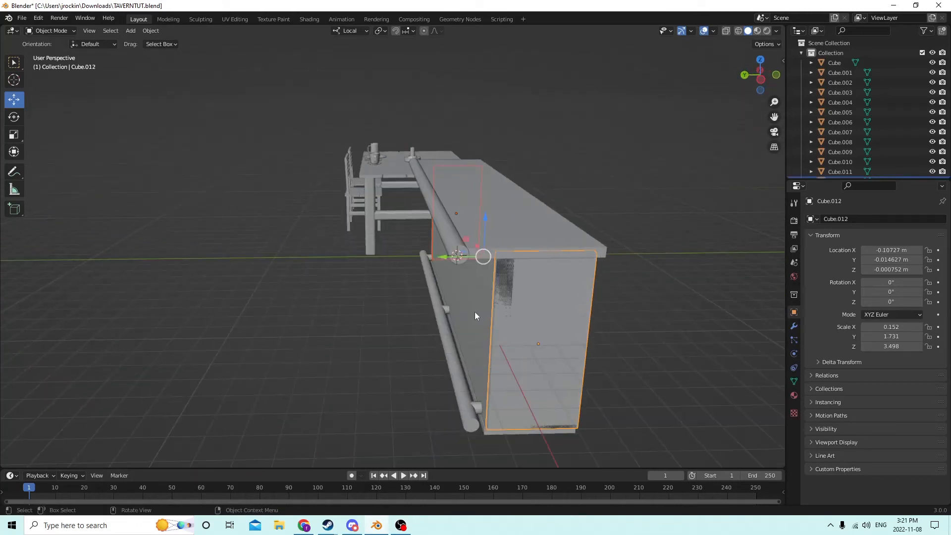
drag(439, 256, 452, 256)
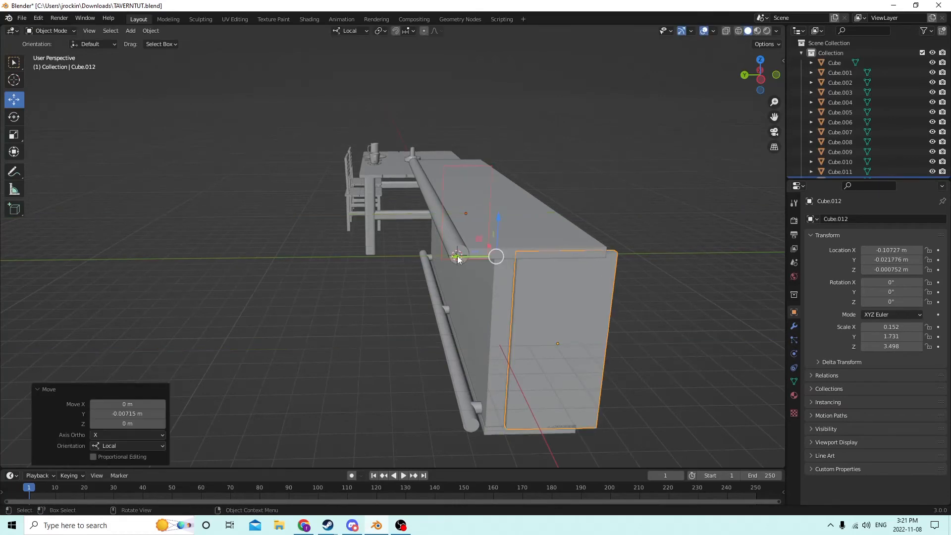
middle_drag(452, 256, 554, 307)
middle_drag(509, 342, 467, 253)
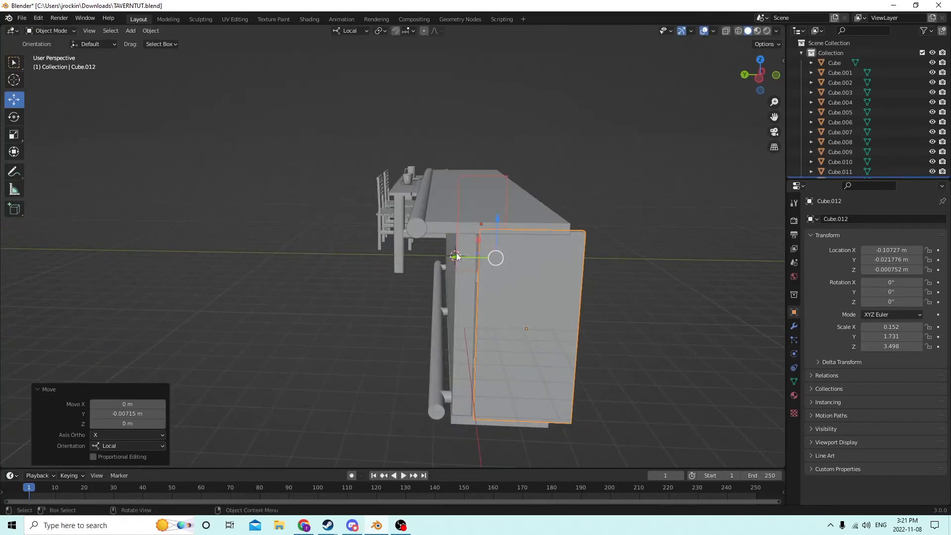
drag(456, 256, 457, 256)
middle_drag(457, 256, 301, 254)
Reduce both end panels' Y scale to about 1.343 and move them along Y to about -0.0172 m.
click(336, 324)
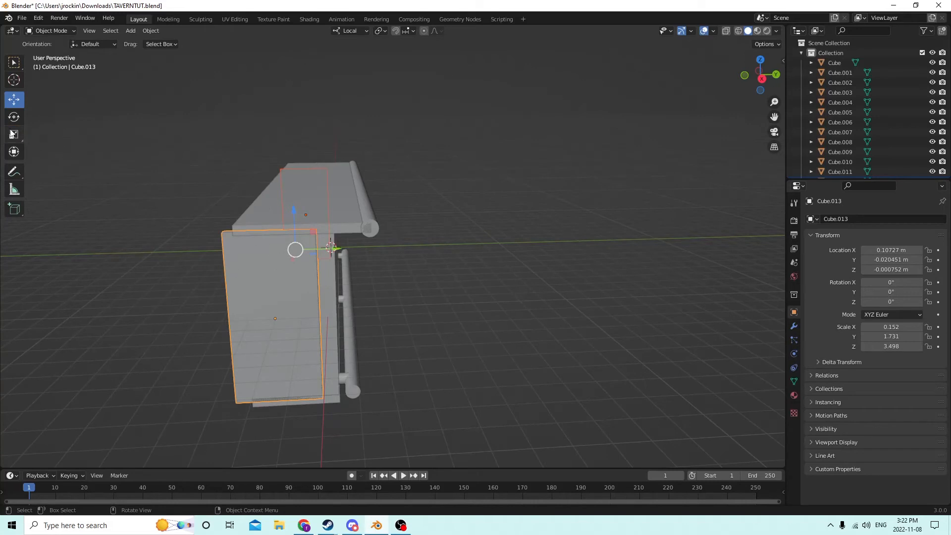
click(14, 134)
drag(333, 248, 315, 248)
middle_drag(315, 249, 331, 249)
click(15, 102)
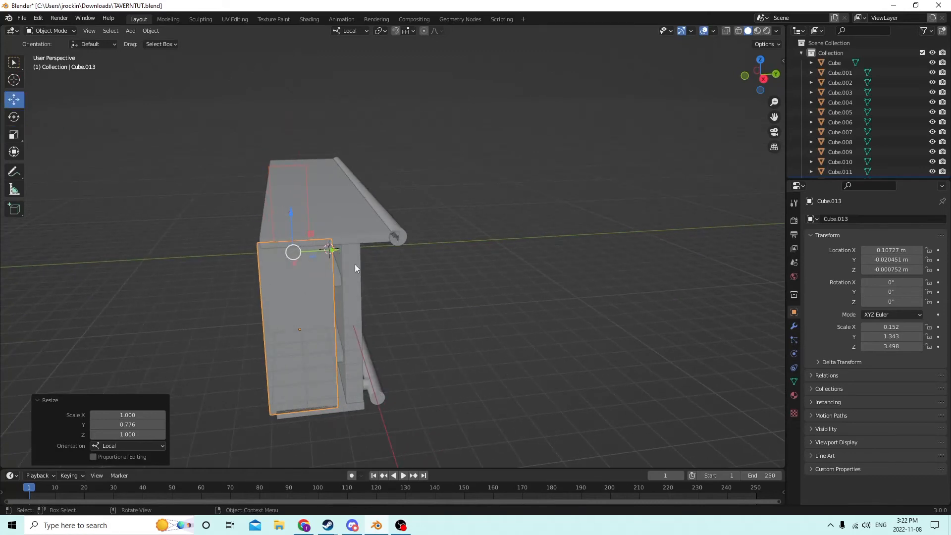
drag(336, 251, 343, 249)
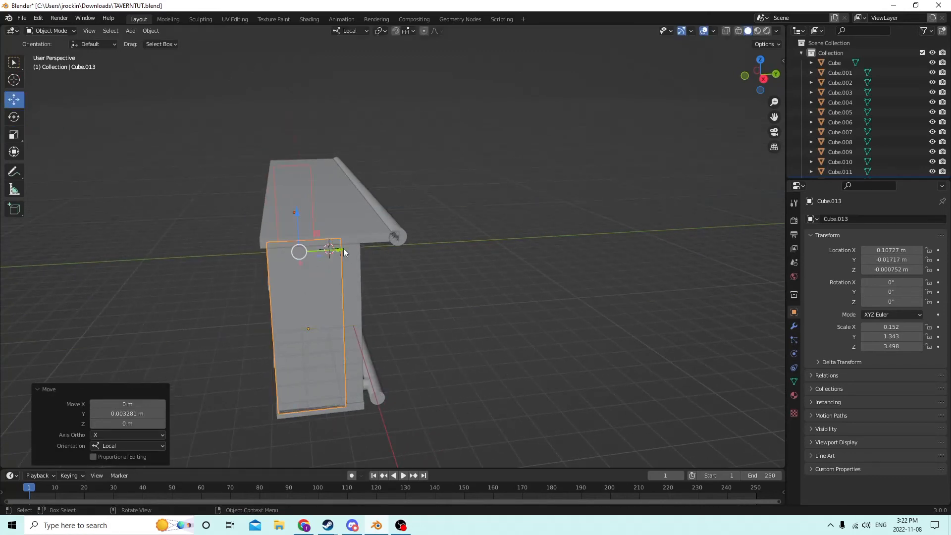
Nudge the end panels along X, placing the one on the negative X side at about X -0.1069 m.
middle_drag(343, 248, 368, 308)
middle_drag(258, 327, 185, 329)
drag(100, 286, 102, 286)
middle_drag(102, 286, 296, 279)
click(713, 315)
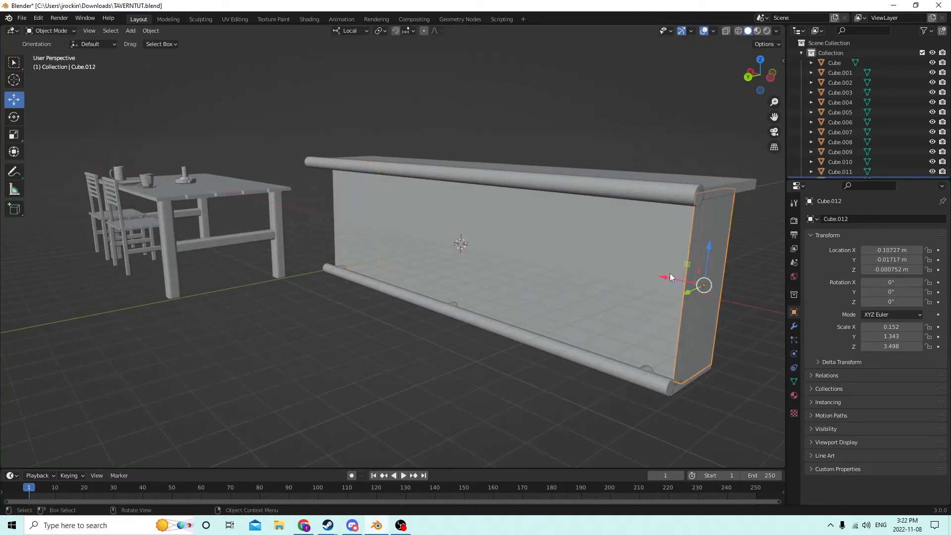
drag(666, 277, 667, 278)
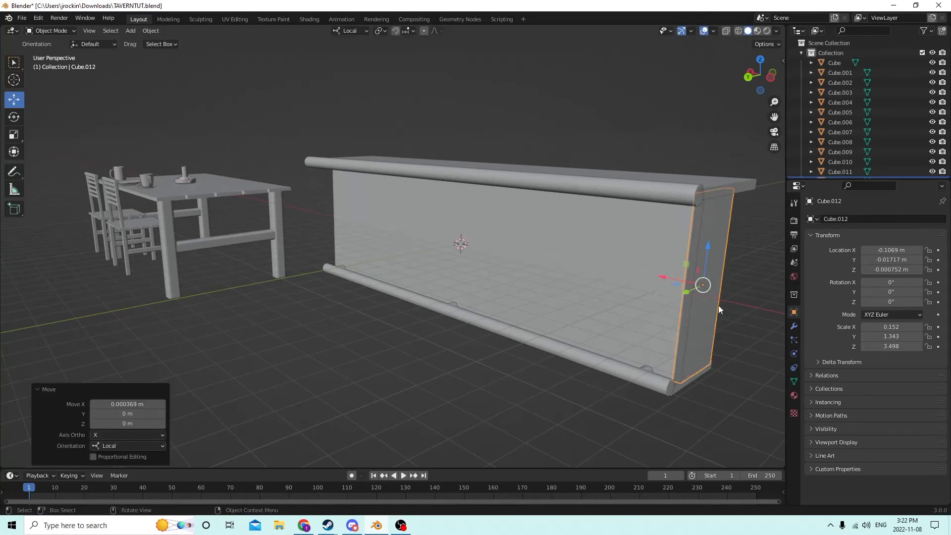
middle_drag(718, 305, 747, 304)
Join the end panels, front panel, base, shelves and countertop with the edge cylinder into one object.
middle_drag(687, 293, 229, 323)
click(281, 296)
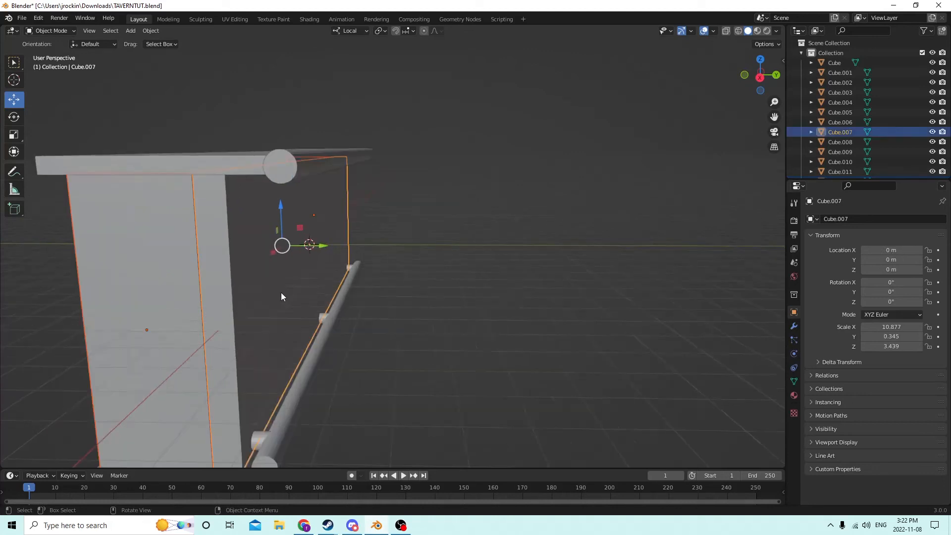
middle_drag(281, 296, 378, 314)
shift+click(423, 421)
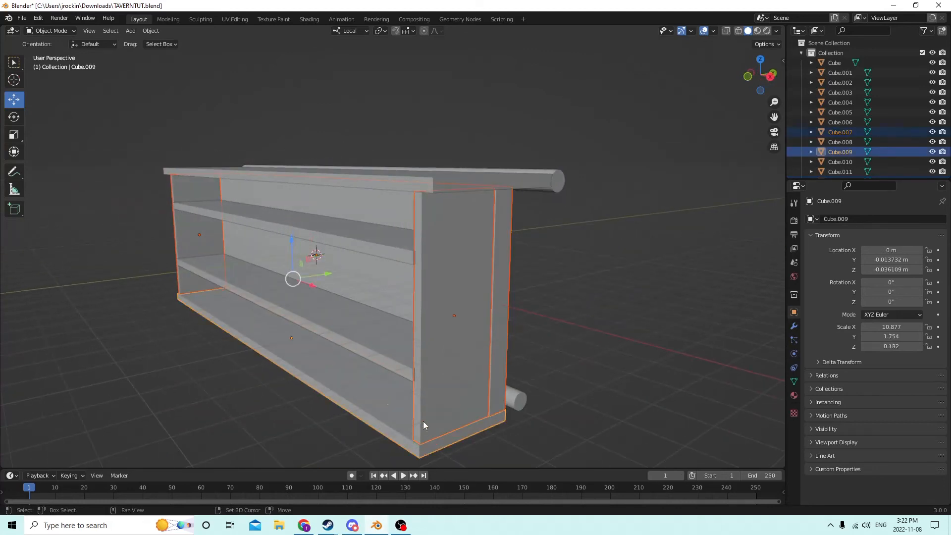
shift+click(341, 331)
shift+click(344, 231)
shift+click(351, 182)
middle_drag(352, 183, 323, 309)
shift+click(340, 203)
key(ctrl+j)
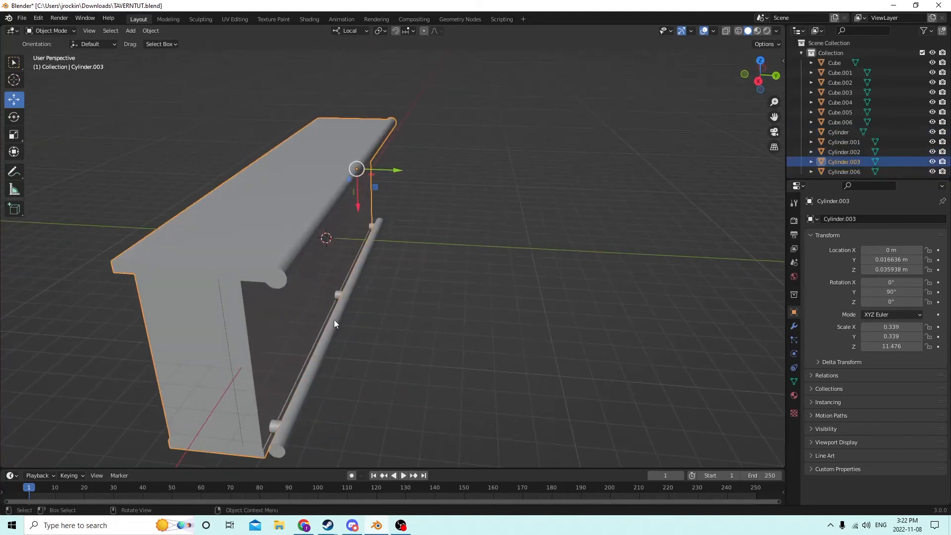
Join the front foot rail with the counter object.
click(332, 317)
shift+click(309, 259)
key(ctrl+j)
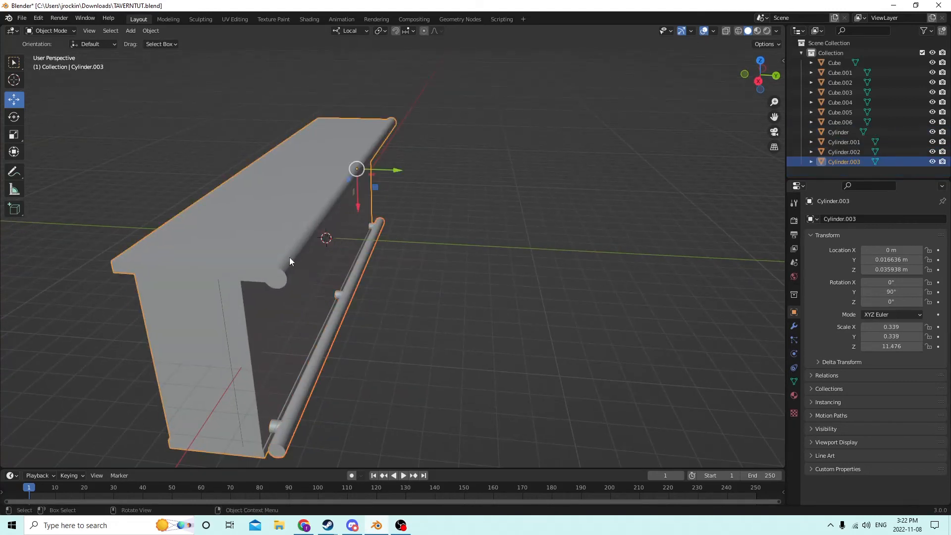
middle_drag(290, 259, 202, 251)
Open the joined counter in Edit Mode with material preview shading and create a new material for it.
key(Tab)
middle_drag(690, 223, 647, 221)
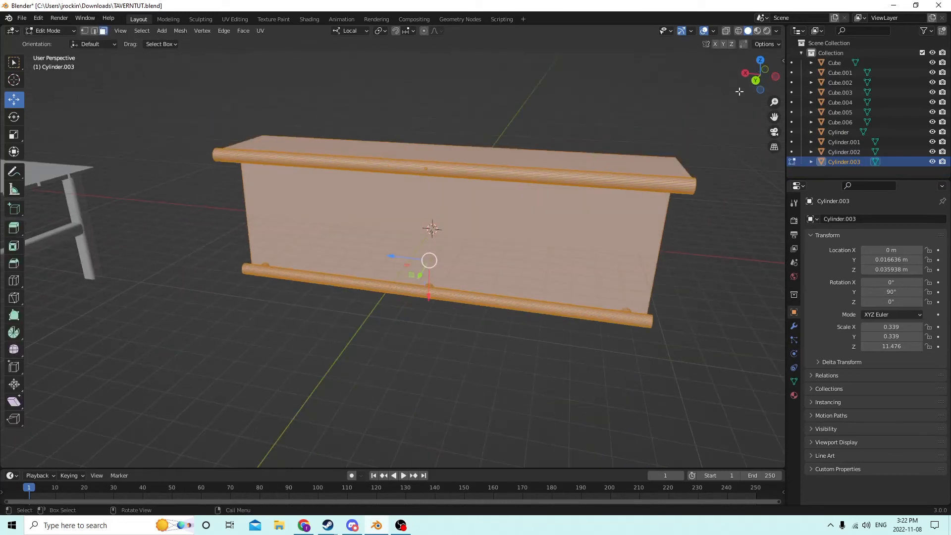
click(757, 31)
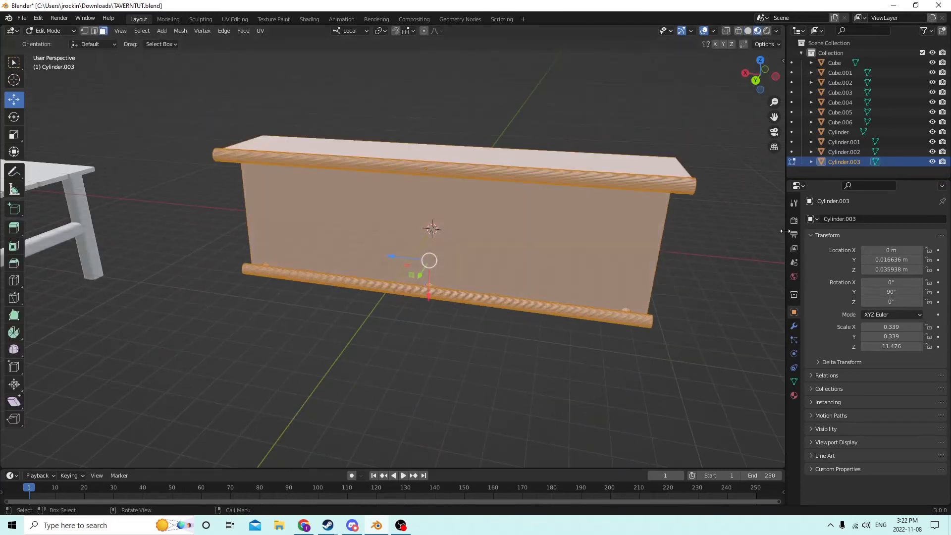
click(794, 395)
middle_drag(568, 322, 607, 322)
click(884, 260)
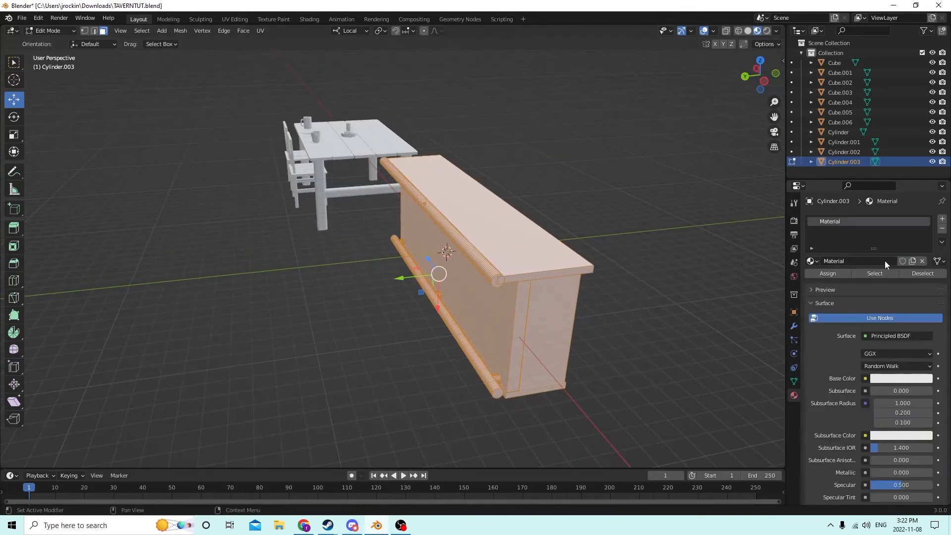
Darken the counter material's base color to a grey with value about 0.157 and return to Object Mode.
click(909, 378)
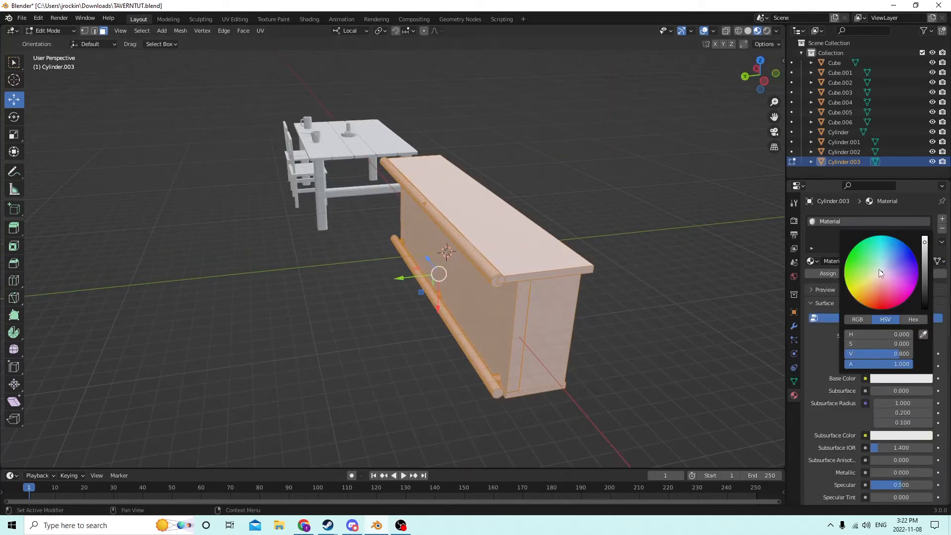
drag(924, 242, 923, 279)
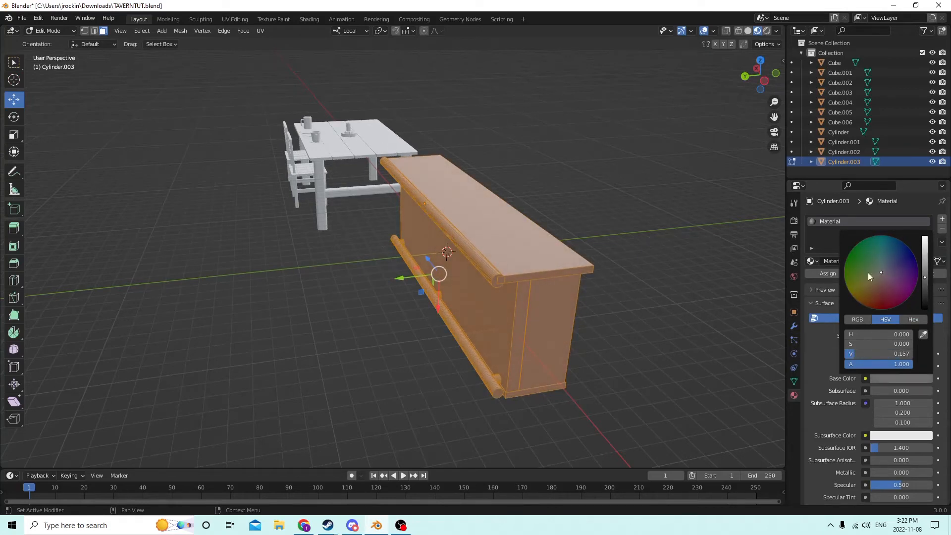
click(709, 261)
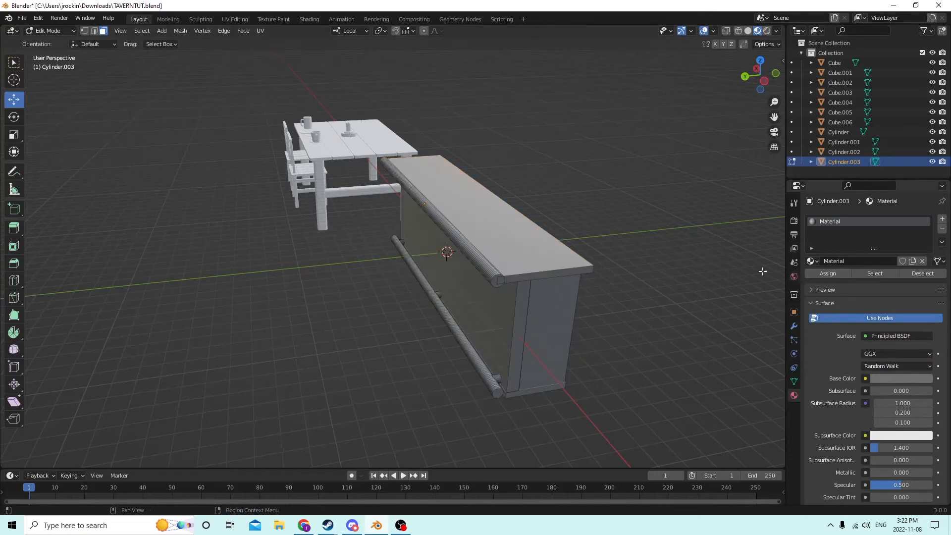
middle_drag(762, 271, 706, 268)
key(a)
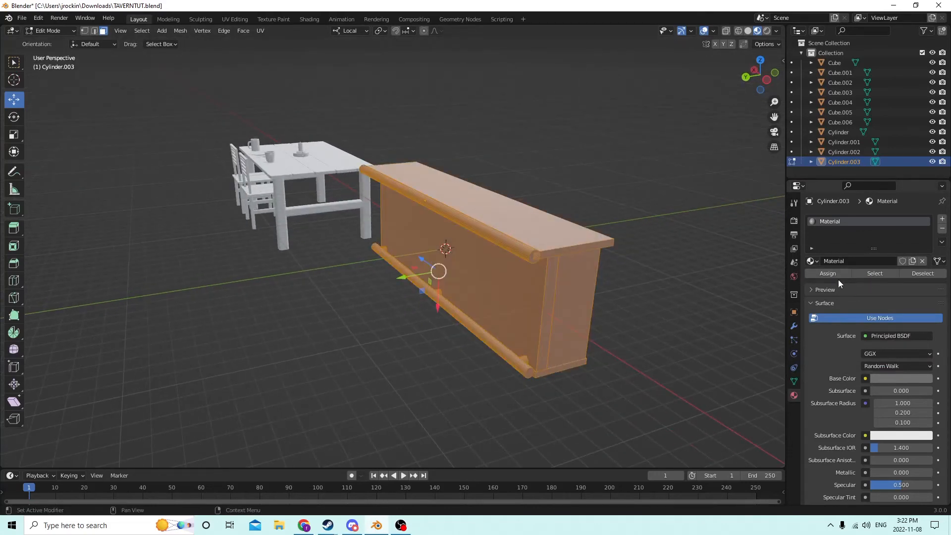
click(700, 280)
middle_drag(700, 281, 600, 331)
key(Tab)
mouse_move(563, 357)
middle_down()
mouse_move(545, 352)
mouse_move(557, 342)
middle_up()
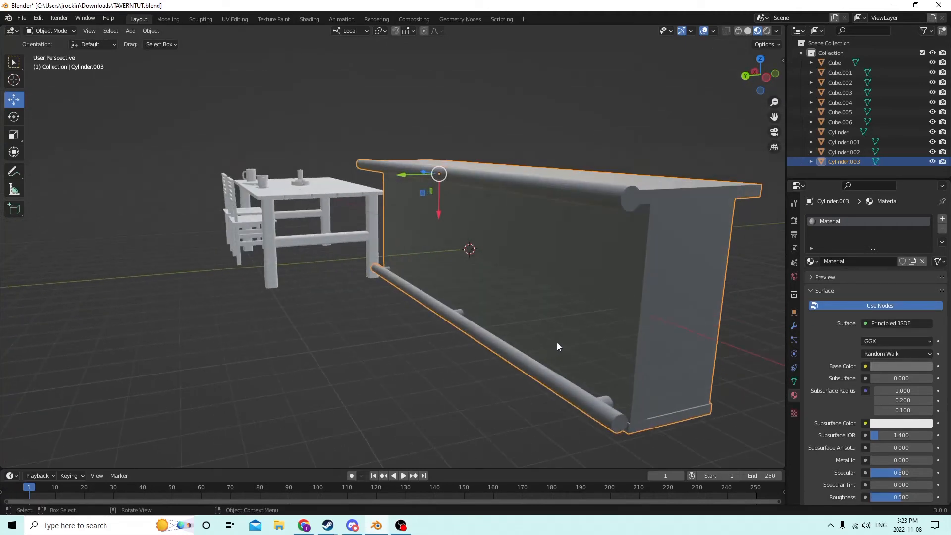
Give the counter's foot rail and its brackets a new near-black material with base color value 0.002.
key(Tab)
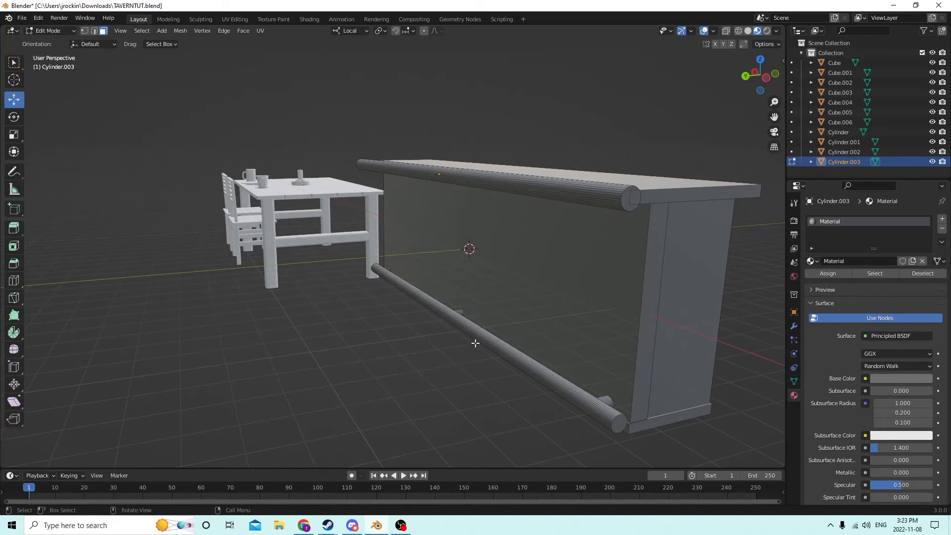
middle_drag(480, 339, 521, 464)
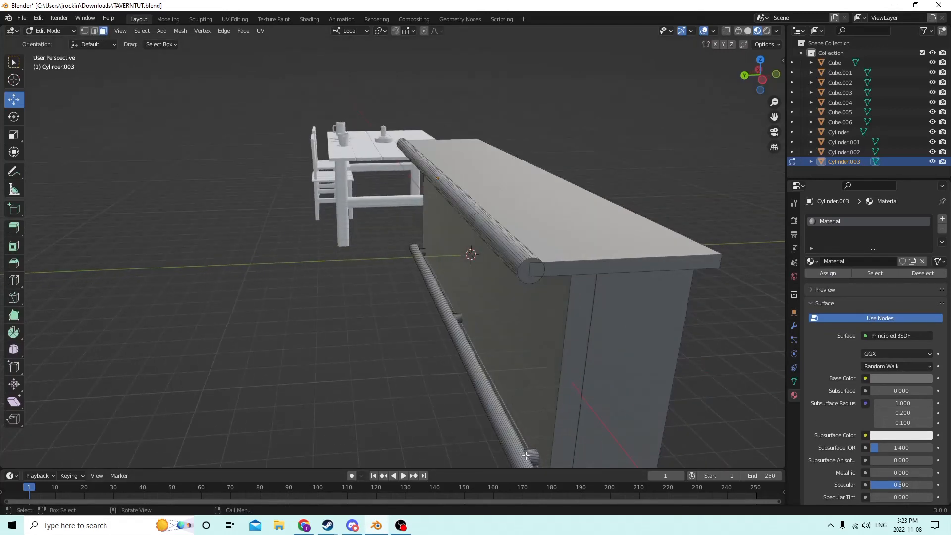
key(l)
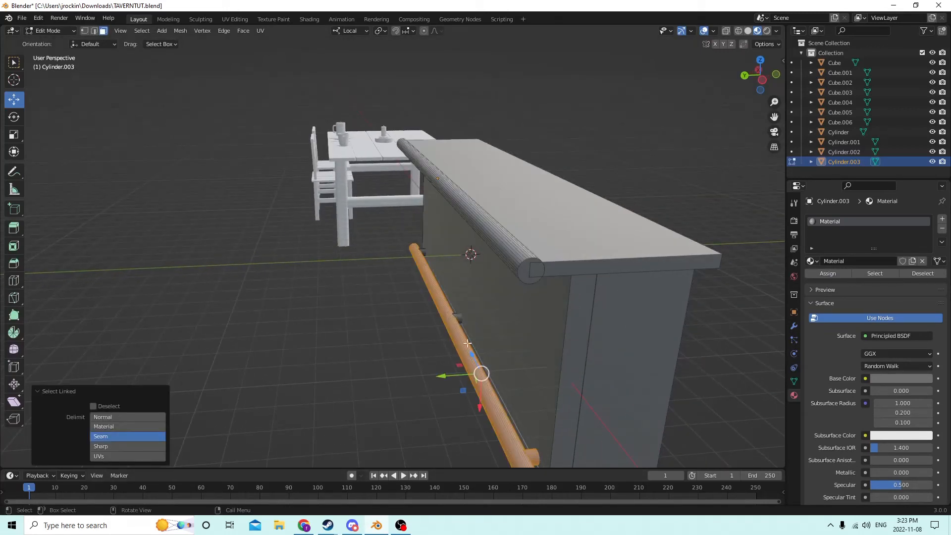
key(l)
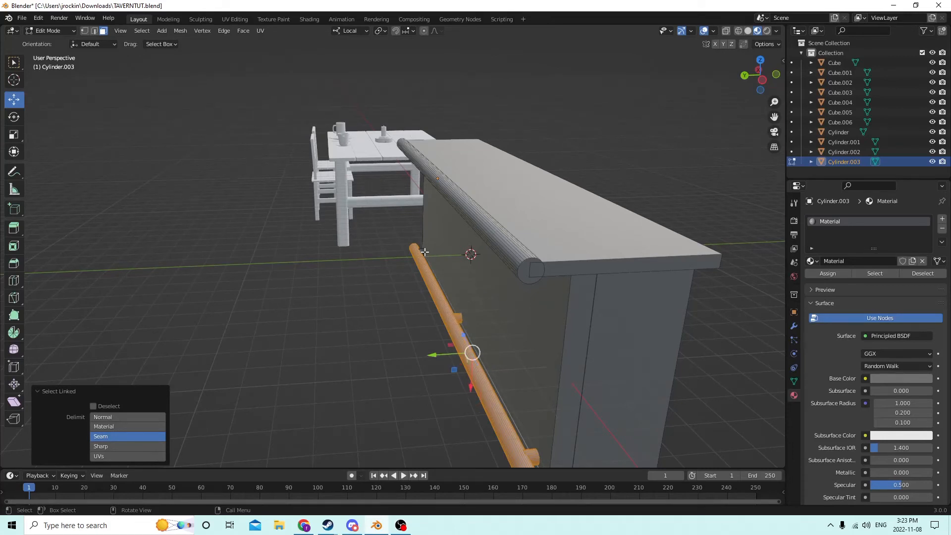
key(l)
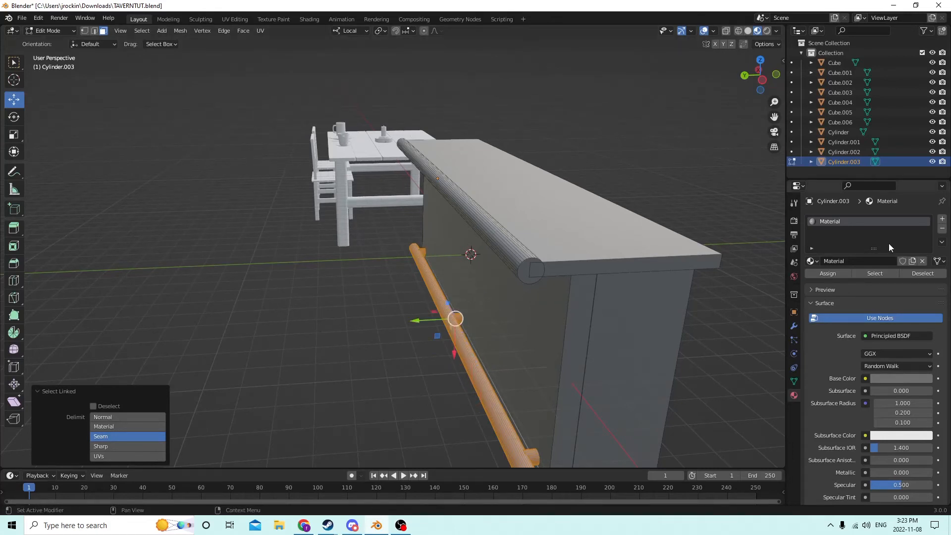
click(942, 218)
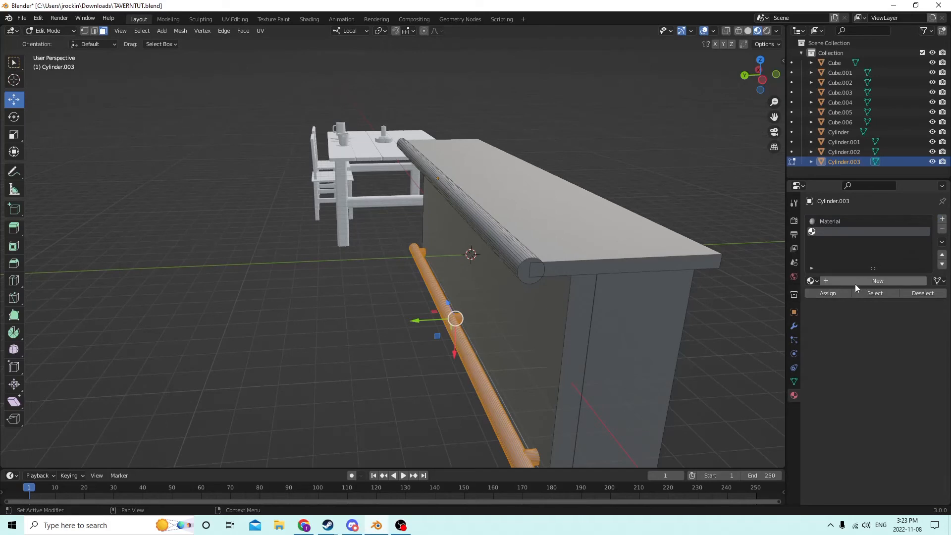
click(857, 281)
click(889, 399)
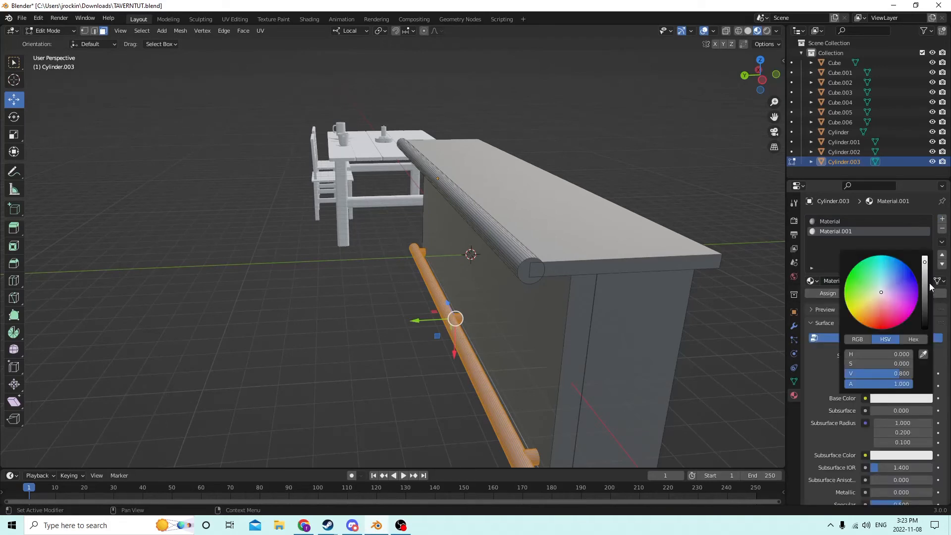
drag(924, 264, 925, 329)
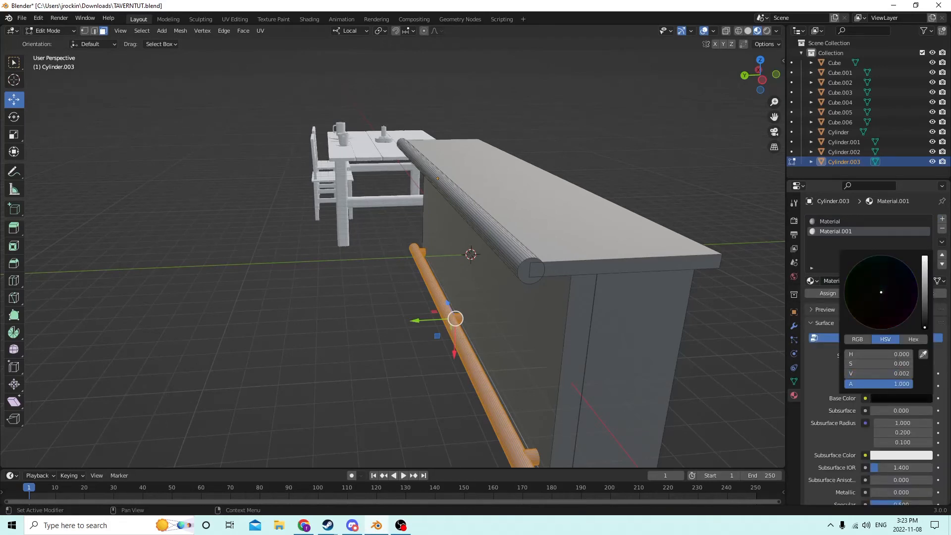
click(372, 282)
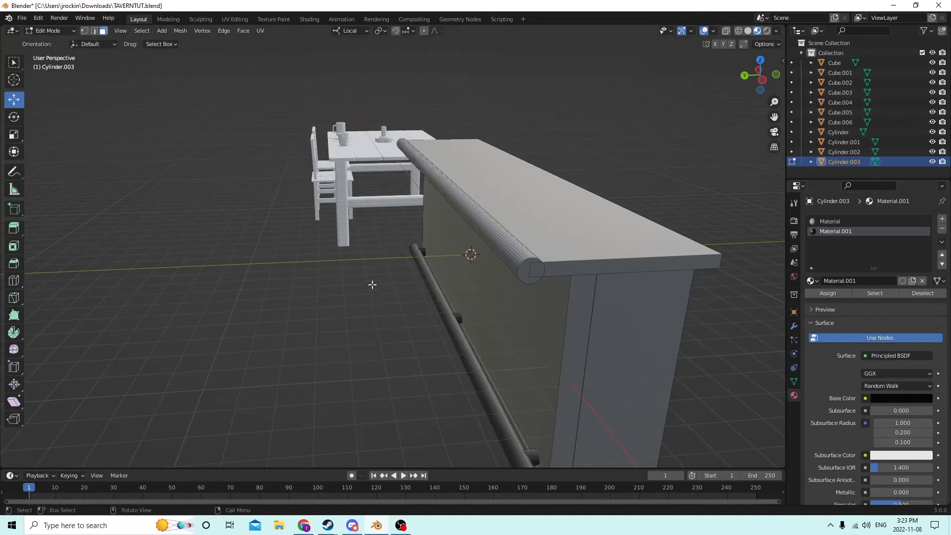
Assign the near-black Material.001 to the edge cylinder along the countertop.
scroll(452, 257, down, 2)
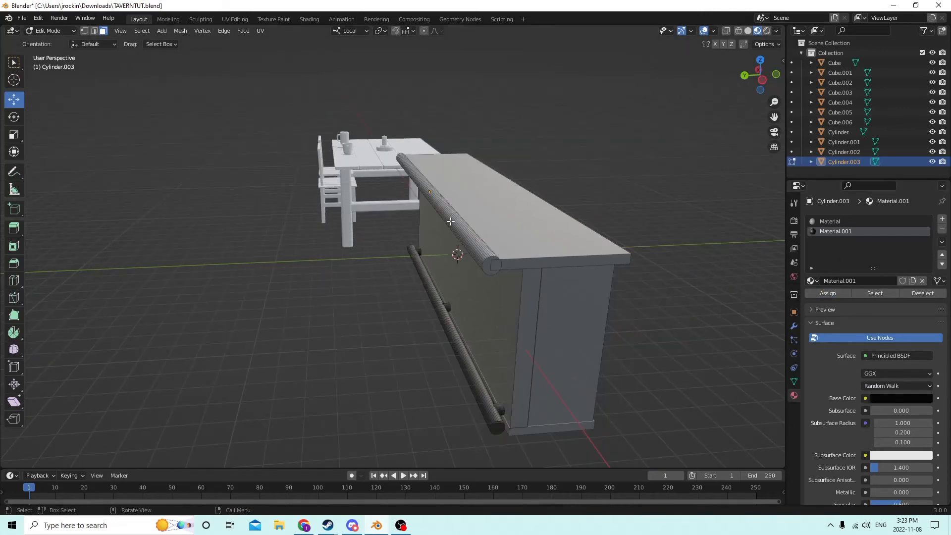
key(l)
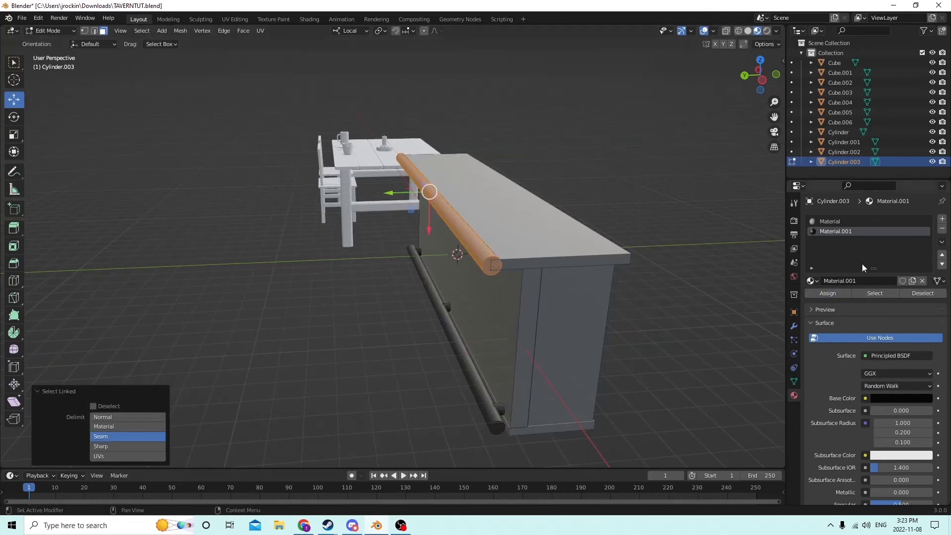
click(828, 294)
click(531, 243)
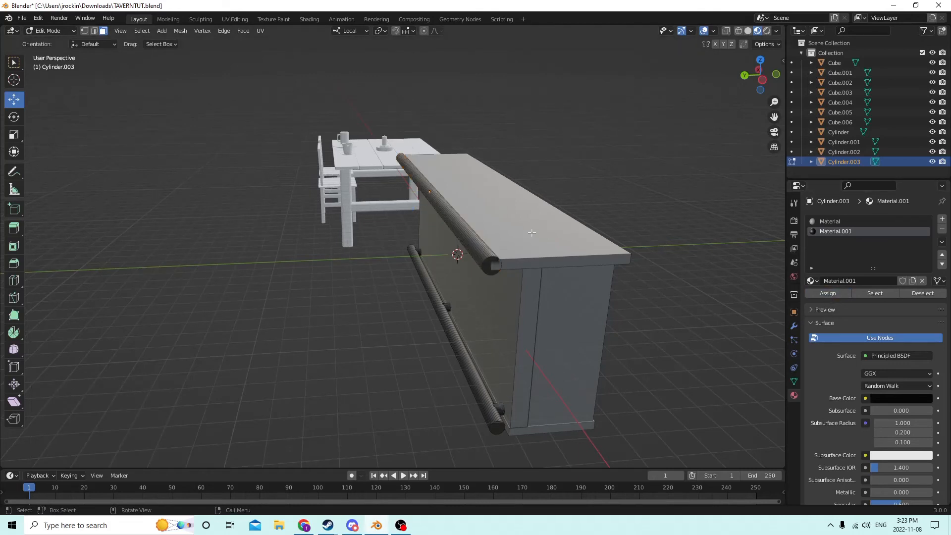
Give the countertop a new orange material with hue 0.029 and saturation 0.997, darkened to a burnt orange.
key(l)
mouse_move(531, 233)
middle_down()
mouse_move(485, 233)
mouse_move(545, 233)
middle_up()
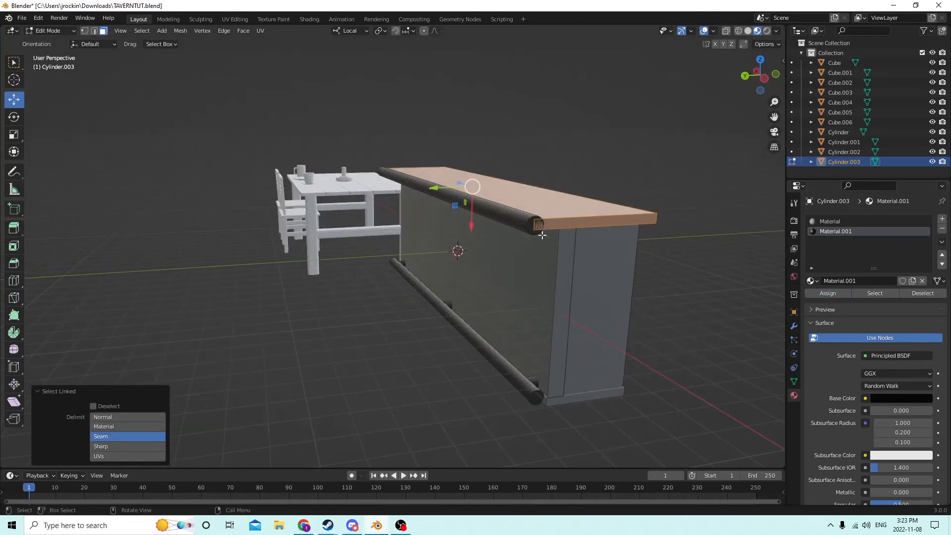
click(942, 219)
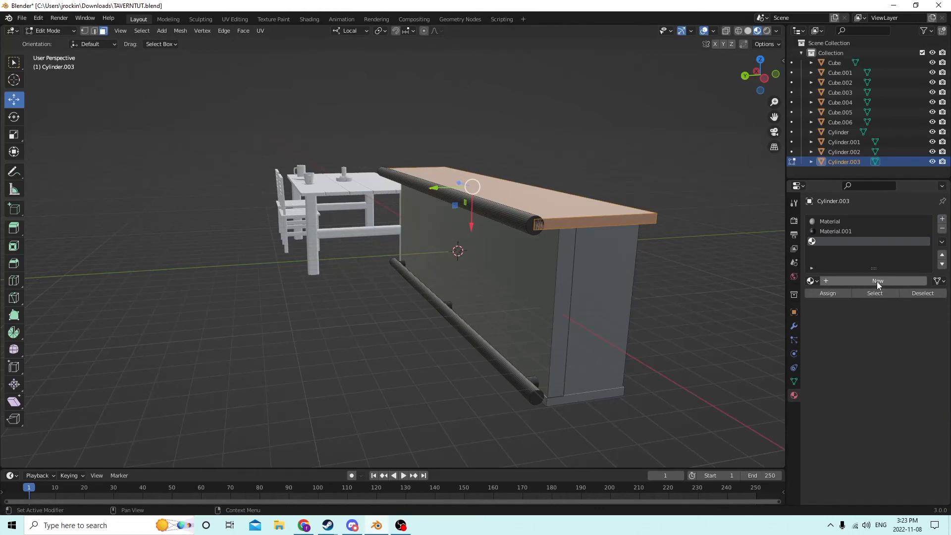
click(878, 281)
click(879, 399)
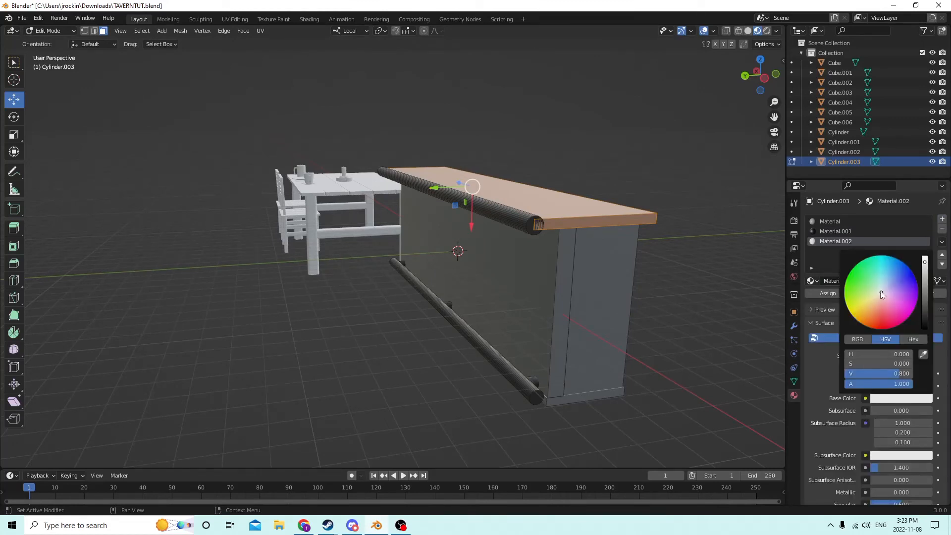
drag(880, 291, 865, 325)
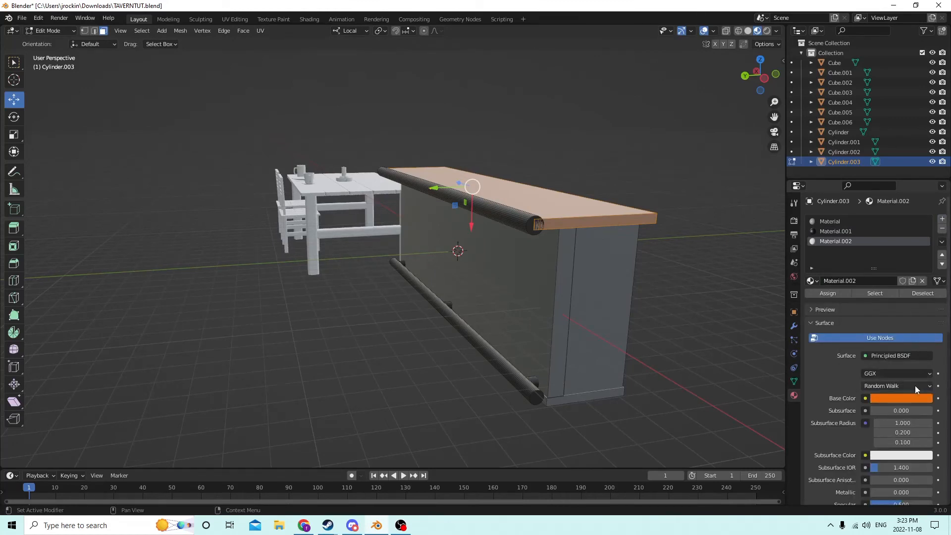
click(910, 399)
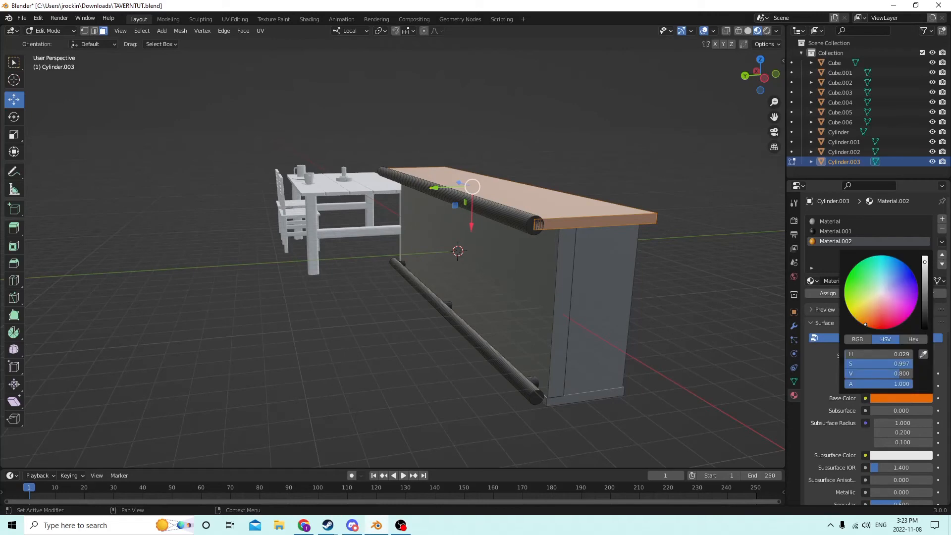
drag(924, 261, 924, 277)
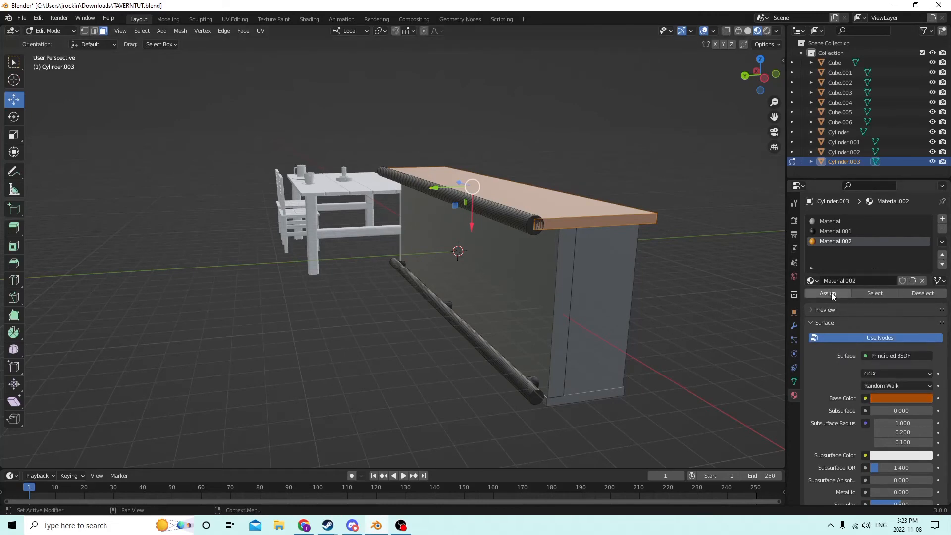
middle_drag(698, 262, 766, 243)
Give the counter's front panel a new dark brown material with hue 0.025, saturation 0.983 and value 0.087.
click(505, 239)
mouse_move(631, 262)
middle_down()
mouse_move(546, 277)
mouse_move(575, 264)
mouse_move(622, 266)
middle_up()
key(ctrl+l)
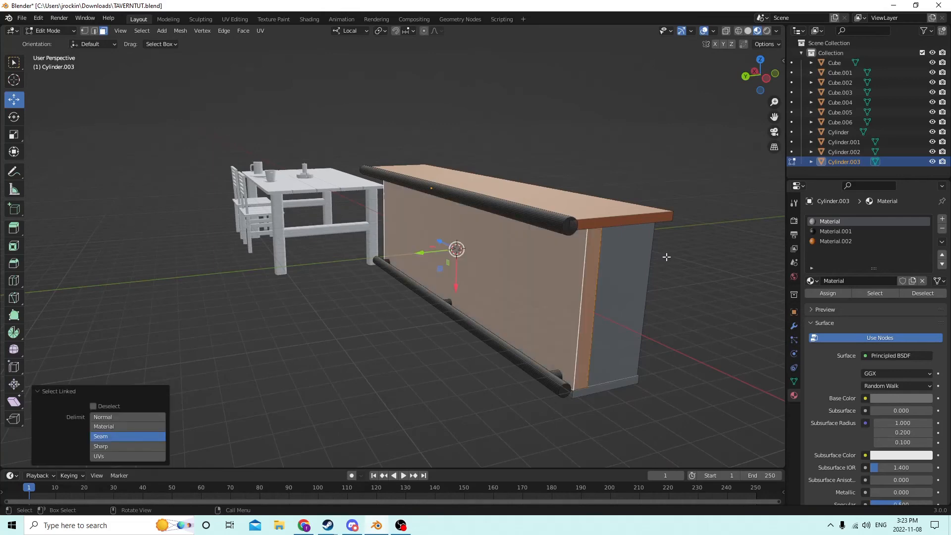
middle_drag(521, 269, 466, 248)
middle_drag(573, 265, 347, 250)
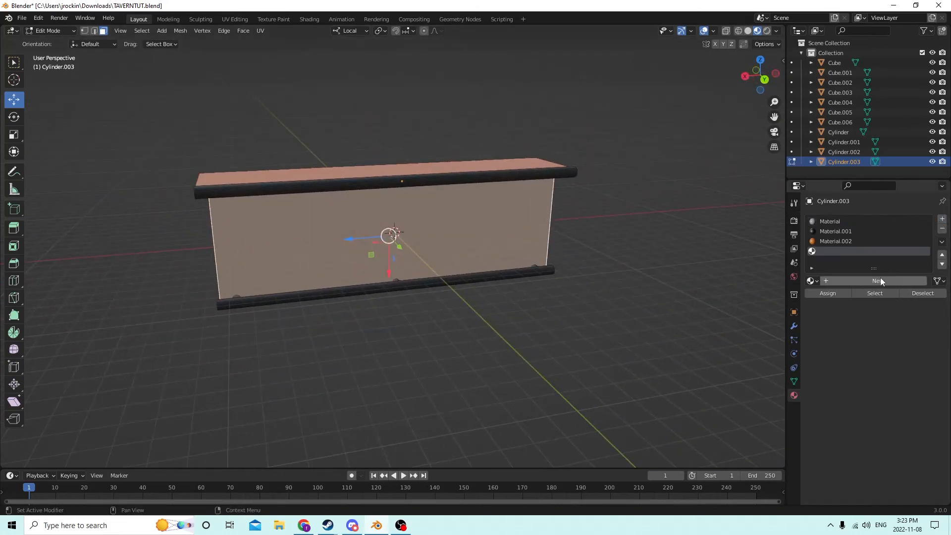
click(880, 281)
click(891, 399)
click(870, 321)
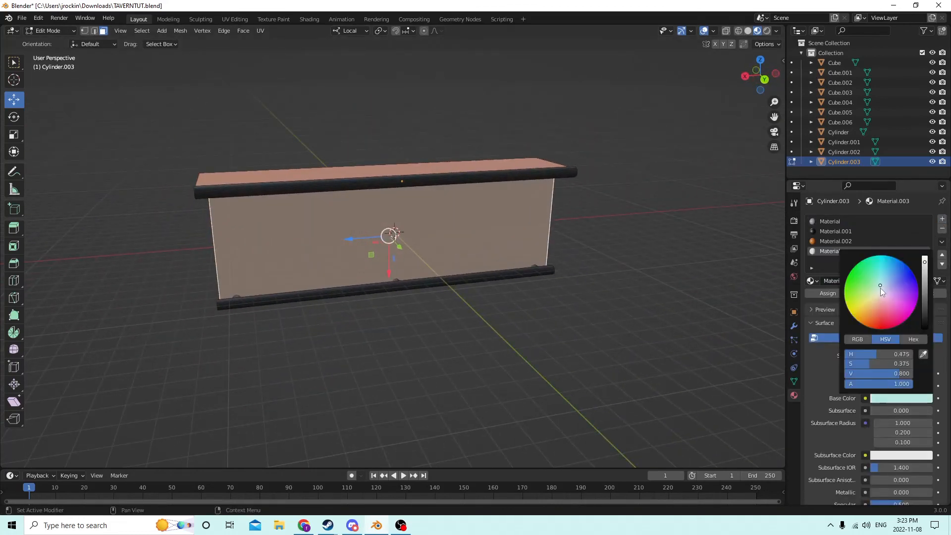
drag(870, 321, 870, 329)
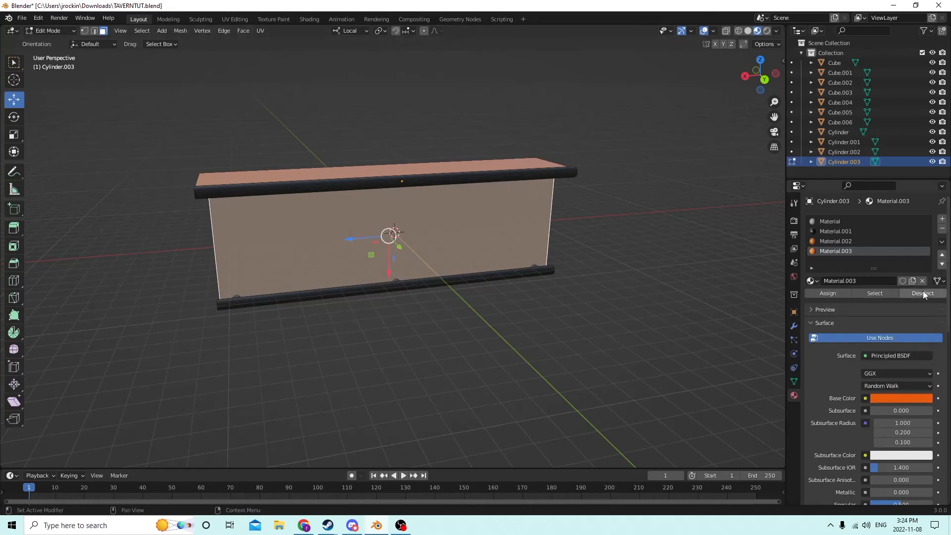
click(893, 398)
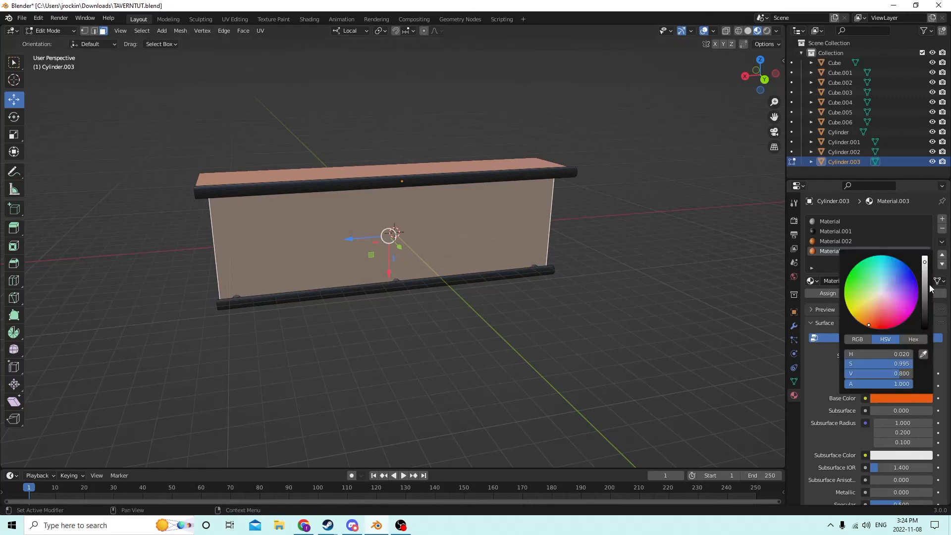
drag(923, 259, 924, 290)
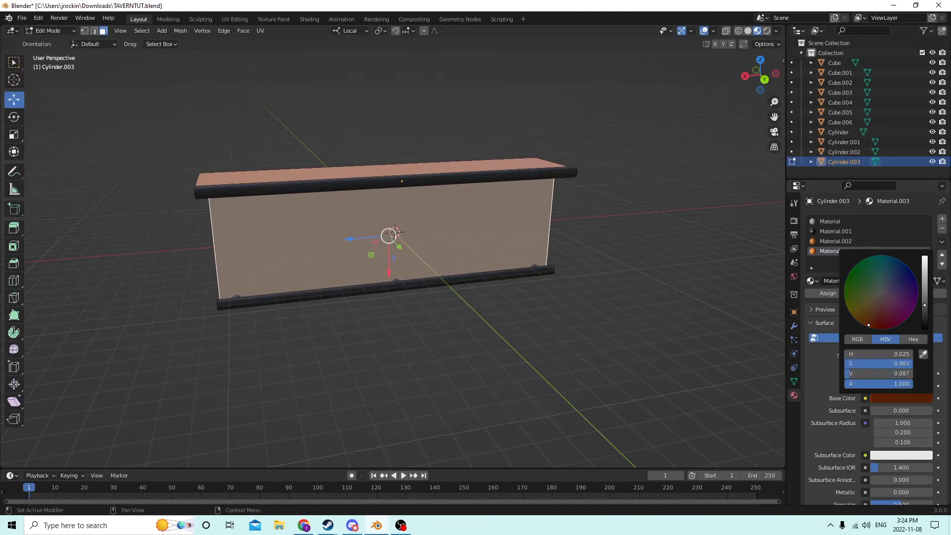
click(819, 296)
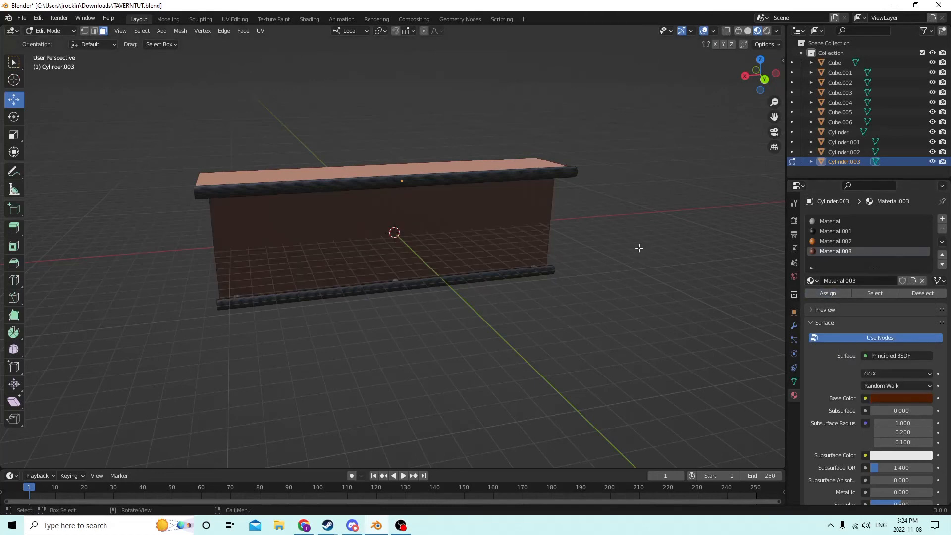
Return to Object Mode and raise the whole counter by about 0.033 m along its local X axis.
middle_drag(636, 248, 465, 234)
key(Tab)
click(611, 266)
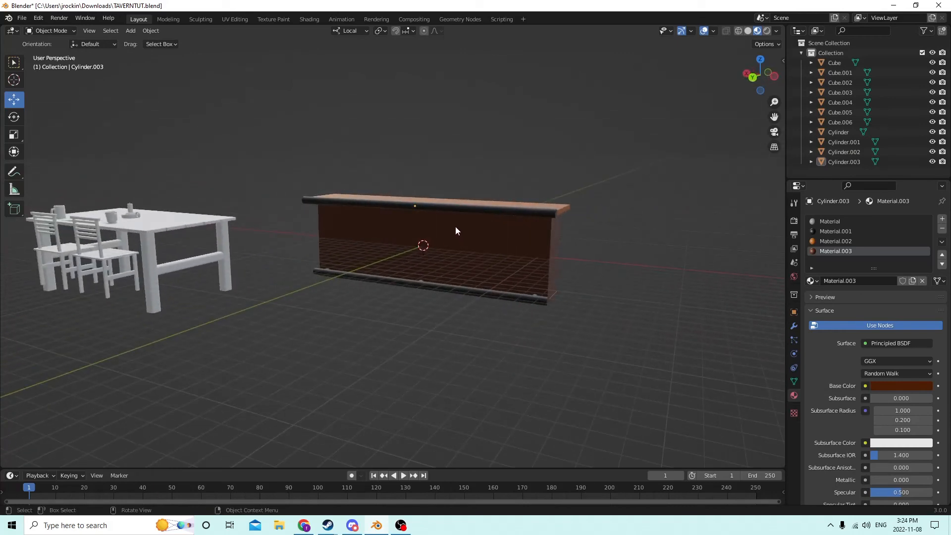
click(453, 225)
drag(415, 245, 406, 201)
middle_drag(406, 201, 625, 147)
scroll(317, 194, up, 3)
scroll(481, 192, down, 2)
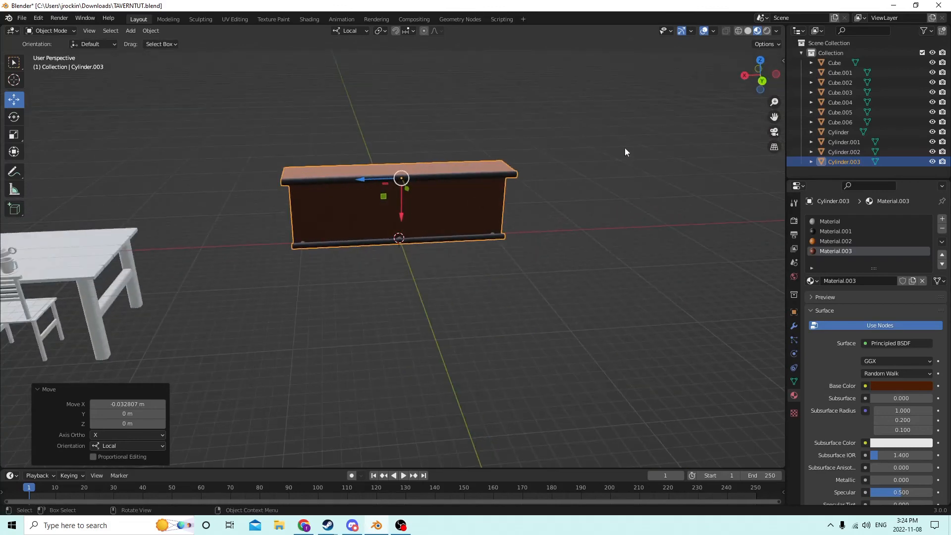
Open the candle holder on the table in Edit Mode and give it a new material with an orange base color.
shift+middle_drag(768, 117, 356, 129)
scroll(331, 190, up, 6)
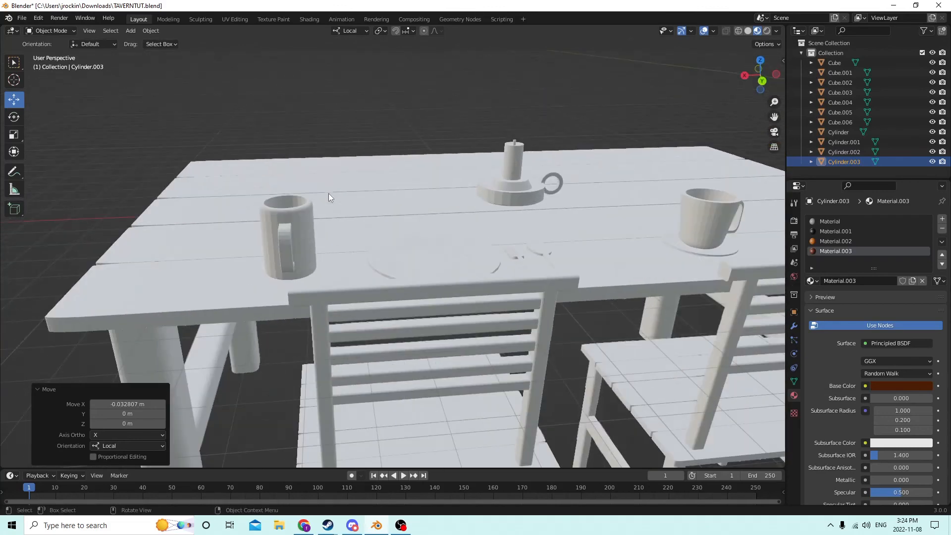
middle_drag(329, 193, 259, 209)
scroll(297, 212, down, 3)
click(465, 221)
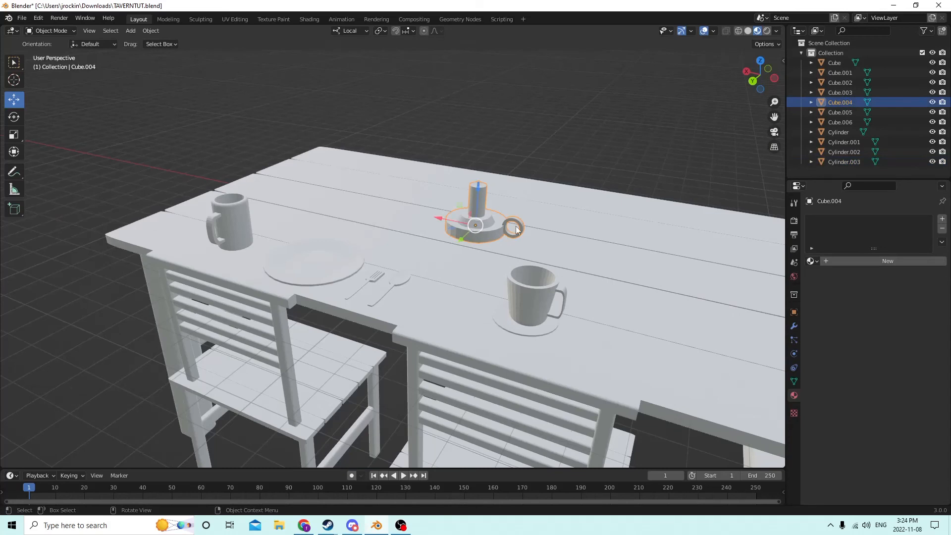
key(Tab)
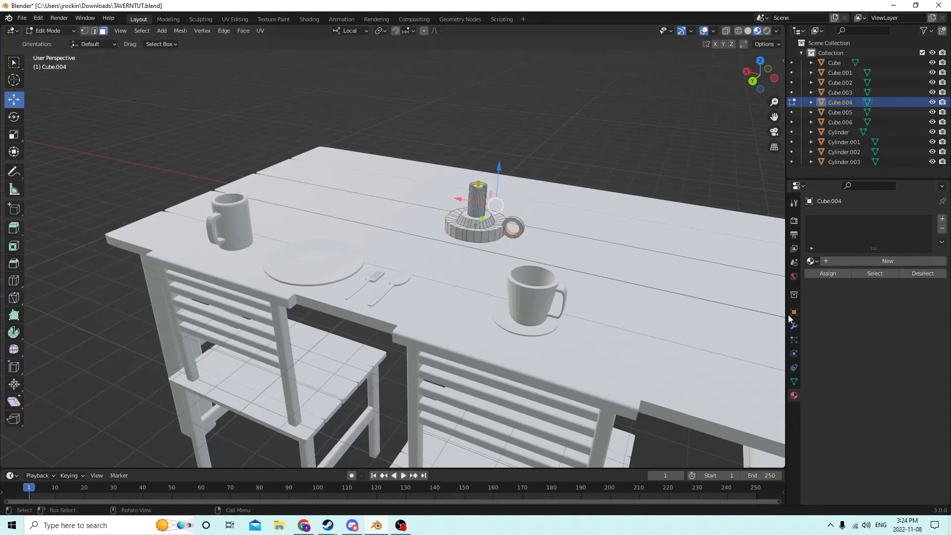
click(860, 263)
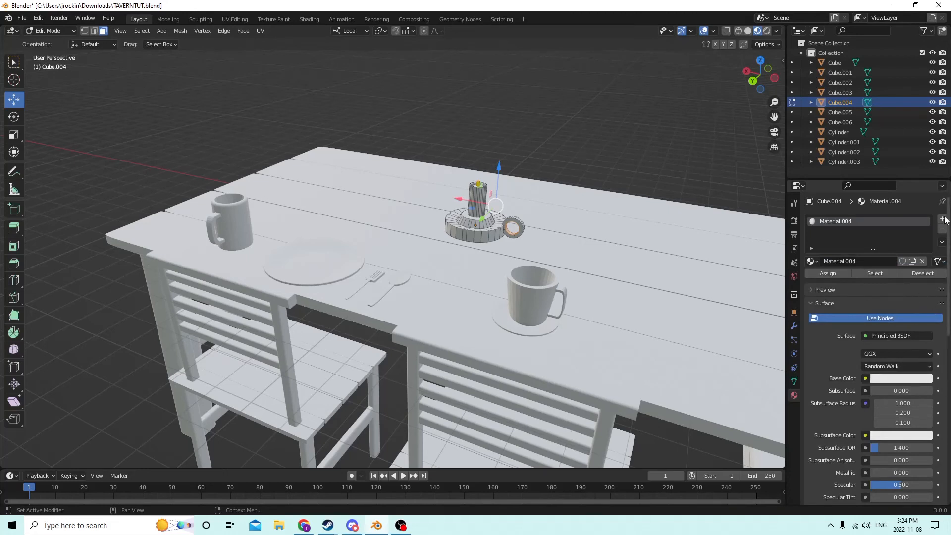
click(891, 378)
drag(880, 274, 860, 296)
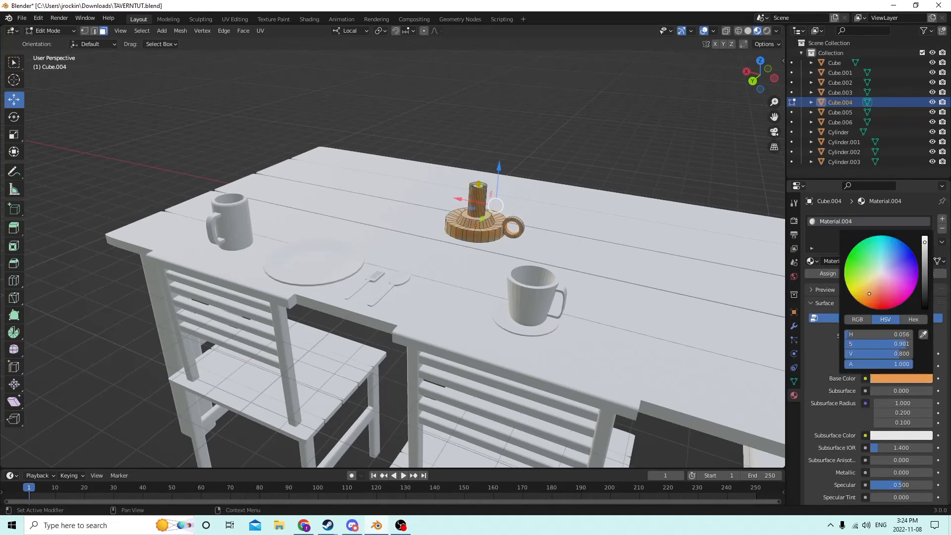
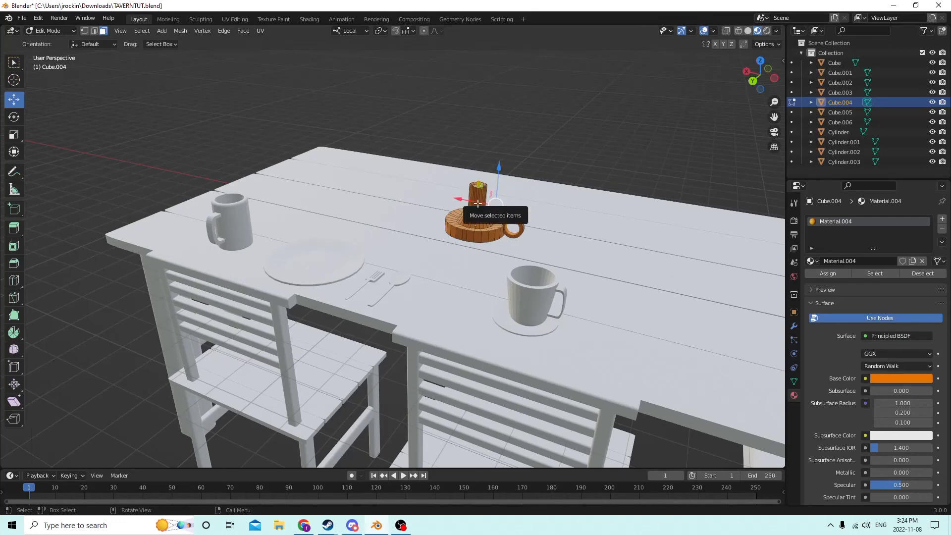
Give the candle on the holder a new pale yellow material with hue 0.107 and saturation 0.629.
key(l)
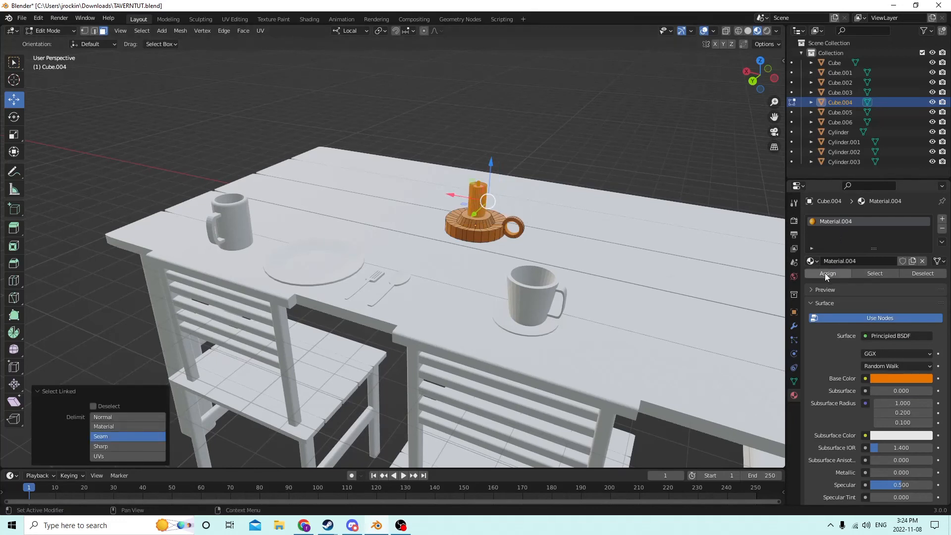
click(942, 219)
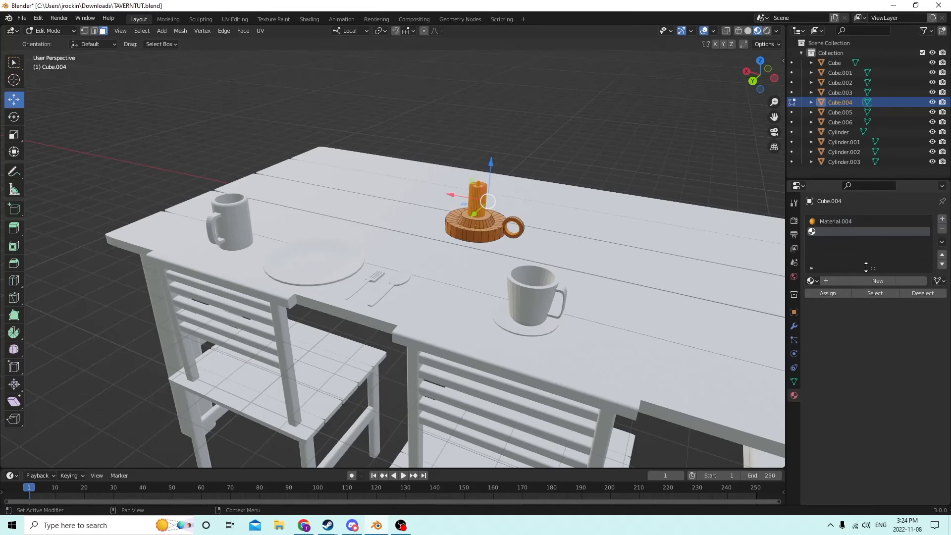
click(844, 281)
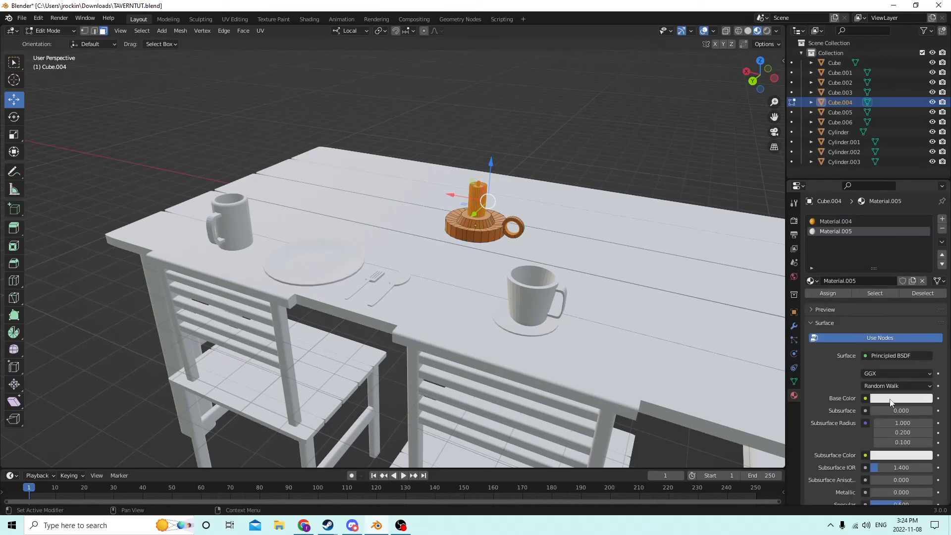
click(892, 401)
click(874, 298)
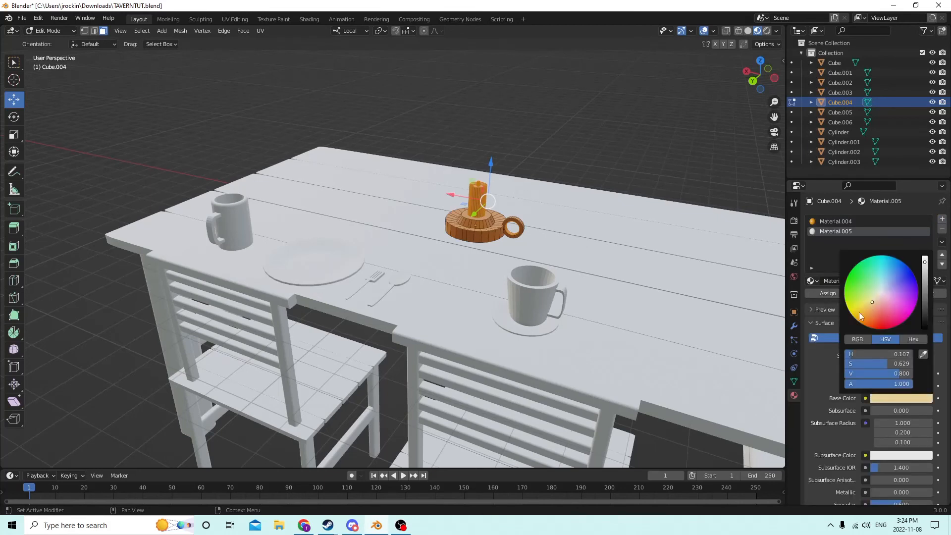
click(827, 293)
click(614, 188)
Select the linked geometry of the candle's wick and assign it a new near-black material.
mouse_move(614, 189)
middle_down()
mouse_move(621, 179)
mouse_move(607, 185)
middle_up()
scroll(607, 184, up, 5)
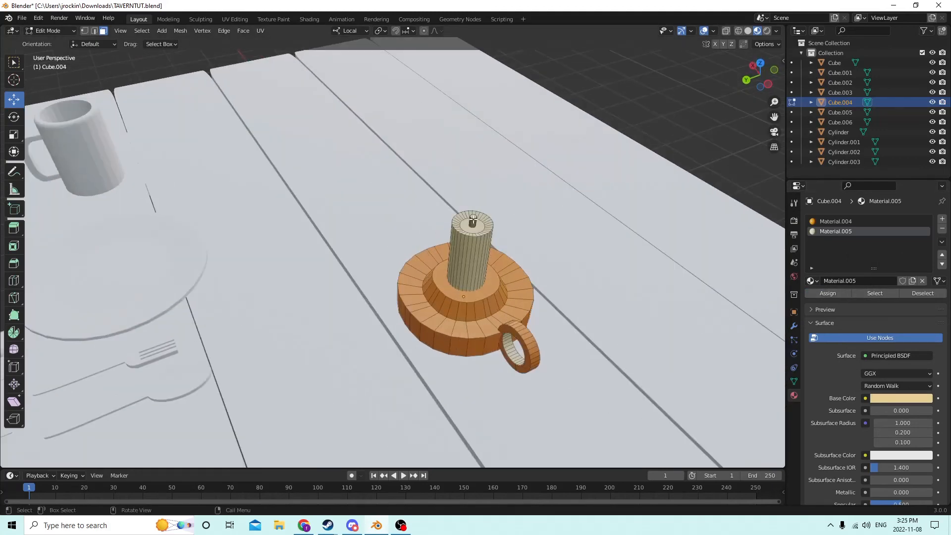
key(l)
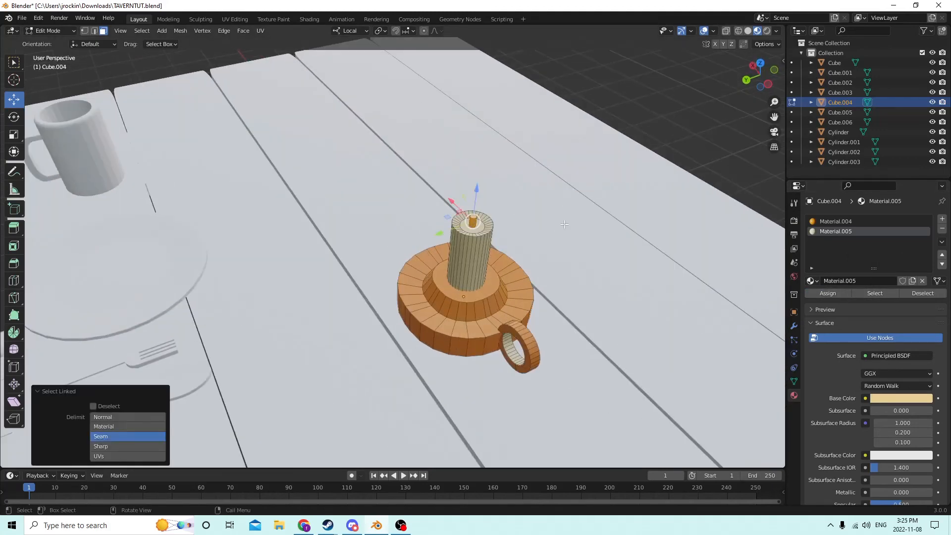
click(941, 219)
click(869, 281)
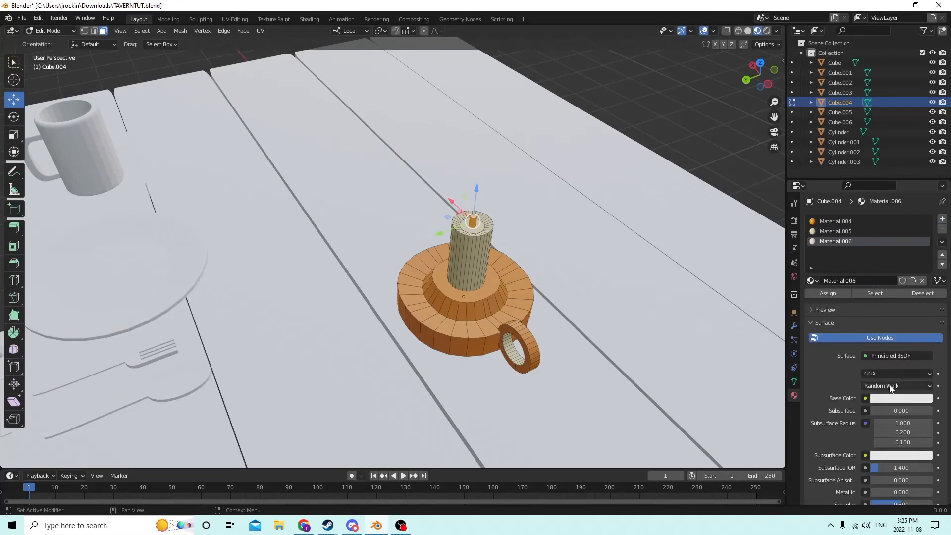
click(882, 399)
click(924, 287)
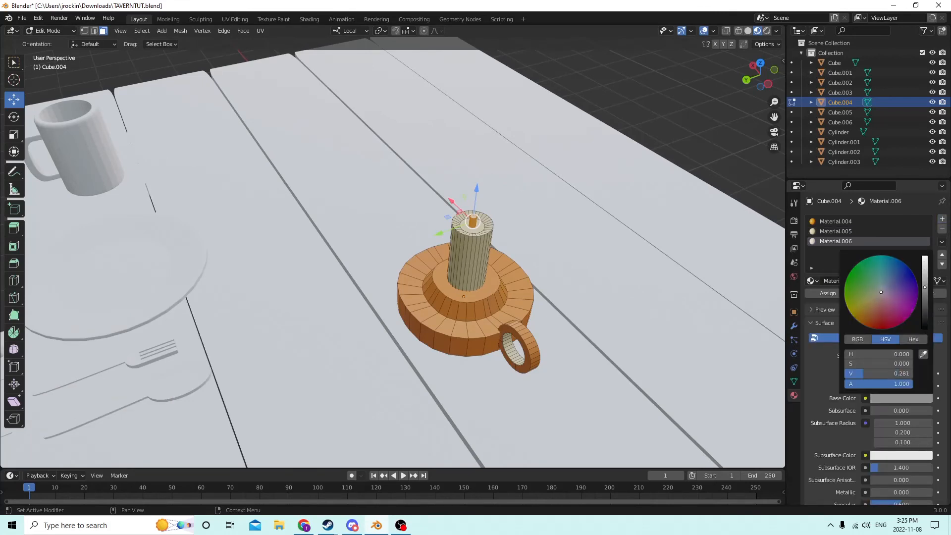
drag(924, 288, 923, 329)
click(830, 293)
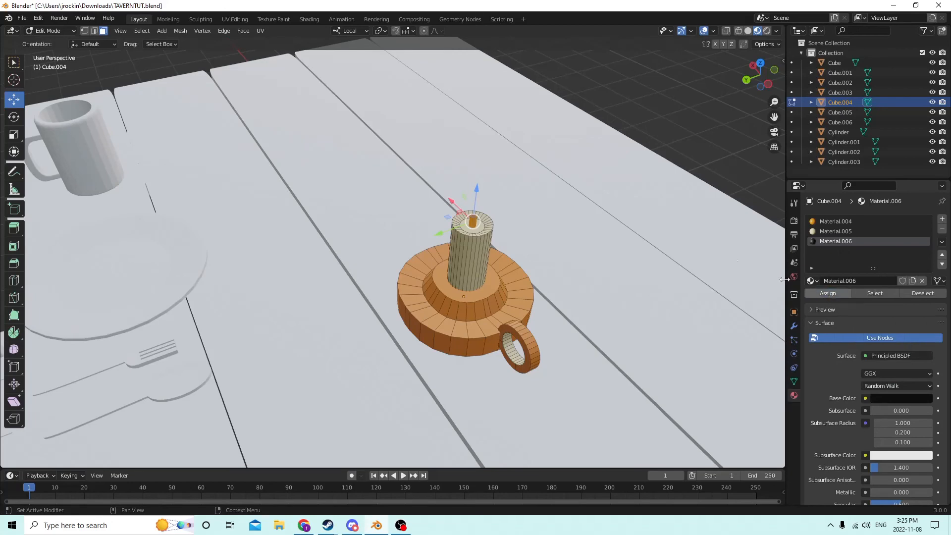
Leave the candle holder's Edit Mode and open the table in Edit Mode.
scroll(662, 116, down, 4)
middle_drag(637, 134, 614, 325)
scroll(691, 112, down, 3)
middle_drag(539, 316, 179, 299)
key(Tab)
click(495, 302)
key(Tab)
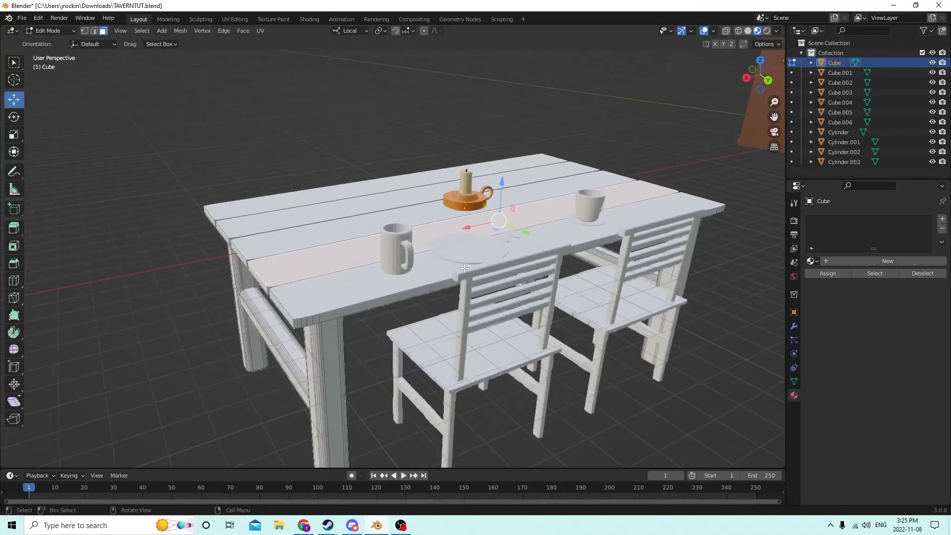
Select the table's entire mesh and give it a new brown material with hue 0.031, saturation 0.990 and value 0.152.
key(a)
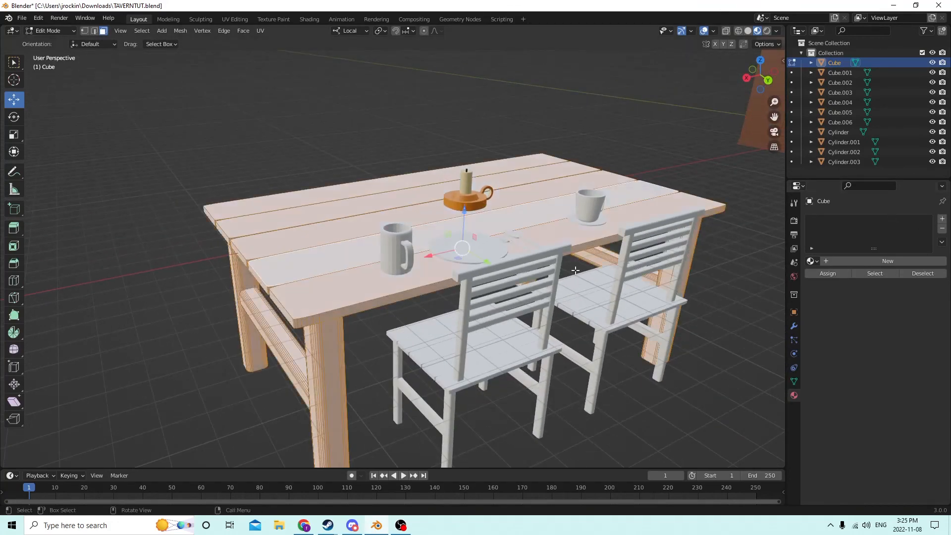
click(942, 219)
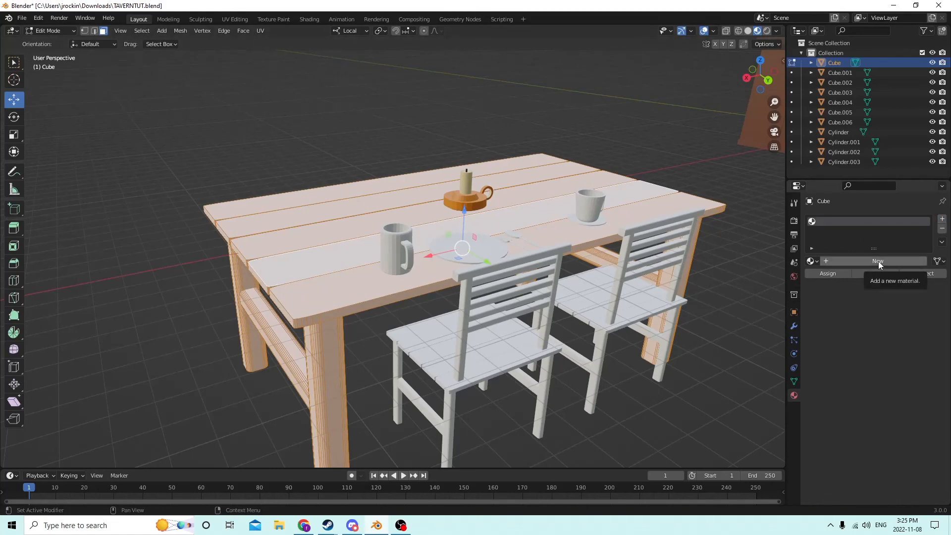
click(882, 261)
click(889, 379)
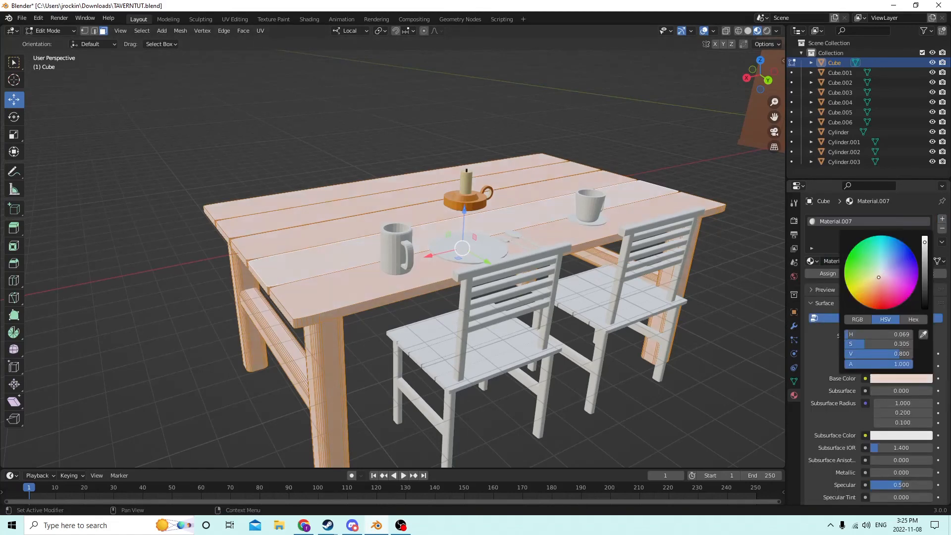
drag(878, 277, 870, 308)
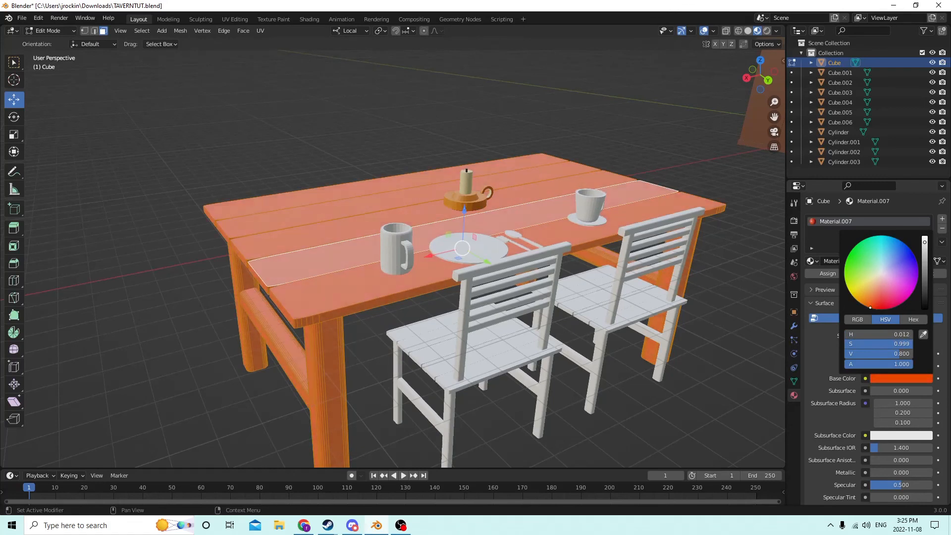
drag(924, 245, 923, 278)
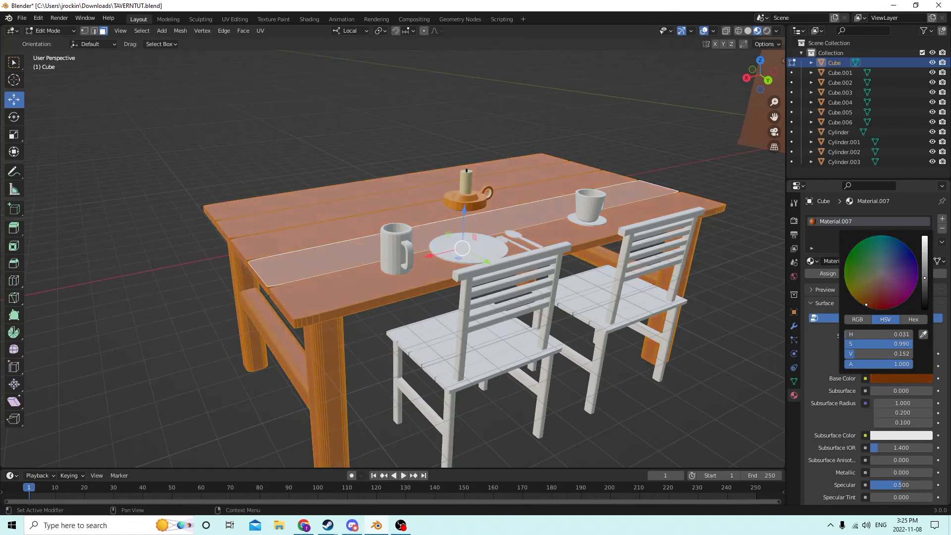
click(836, 276)
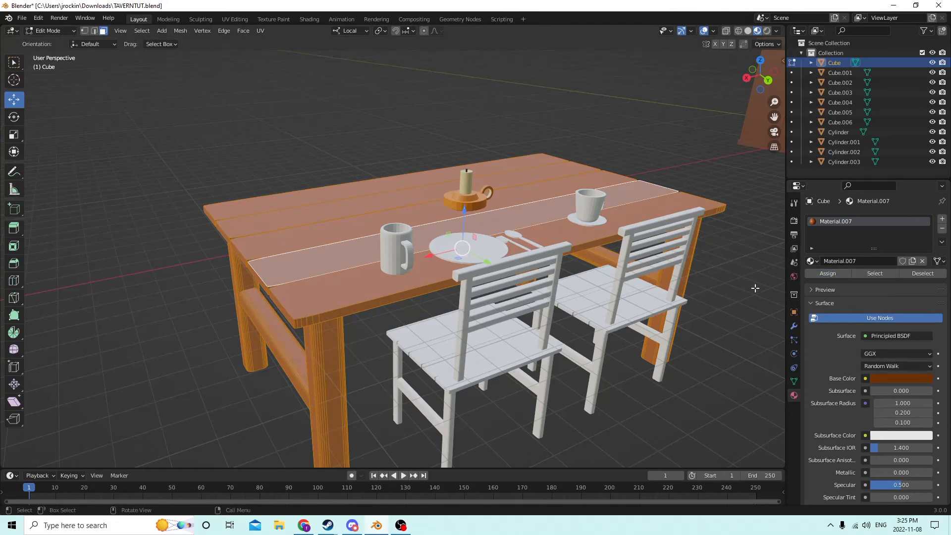
Select all the linked tabletop planks and assign them a new darker brown material with hue 0.026, saturation 0.998 and value 0.050.
middle_drag(753, 287, 498, 313)
key(l)
key(l)
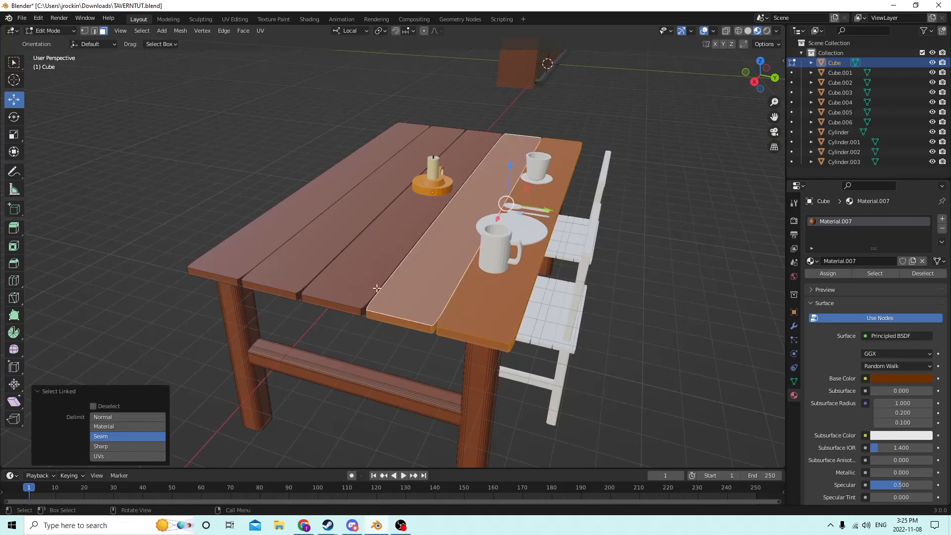
key(l)
key(l)
key(l)
middle_drag(255, 247, 358, 153)
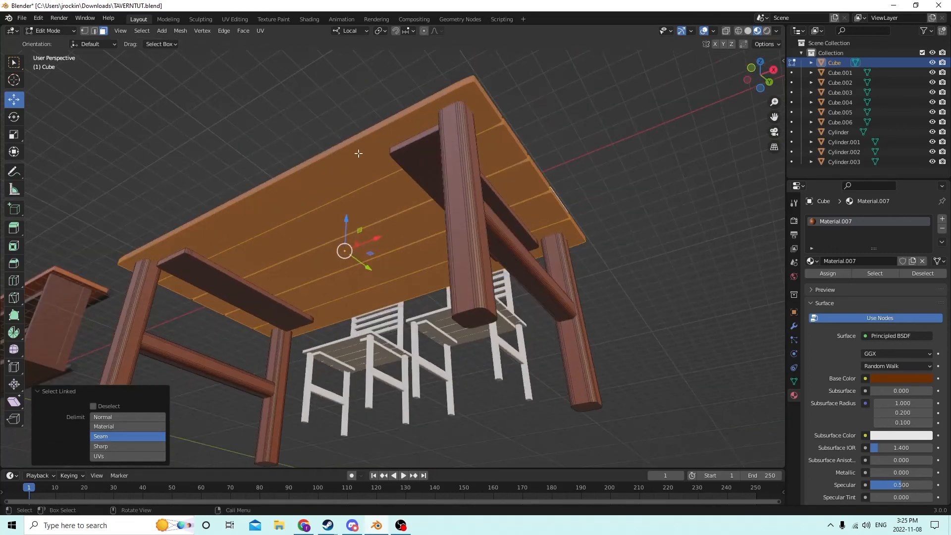
key(l)
middle_drag(526, 152, 422, 228)
click(942, 221)
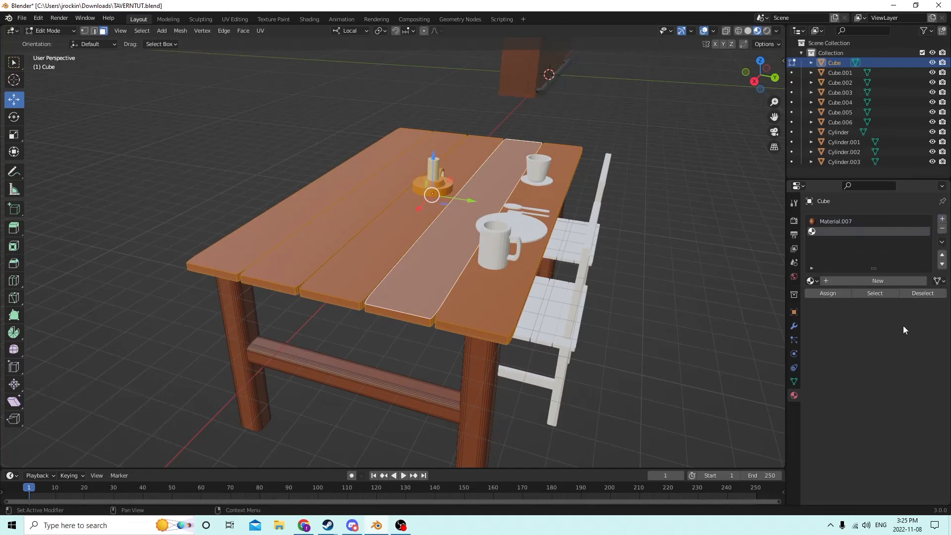
click(854, 282)
click(890, 399)
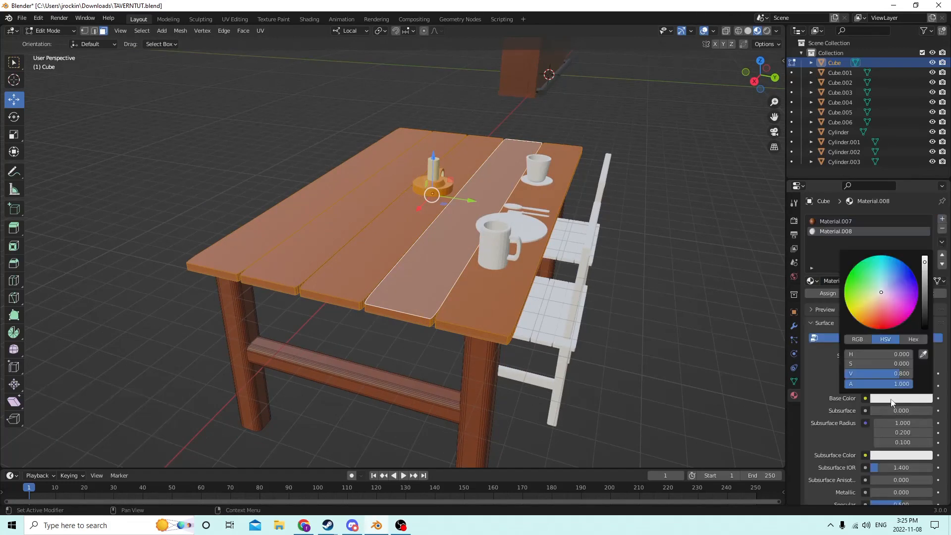
click(864, 325)
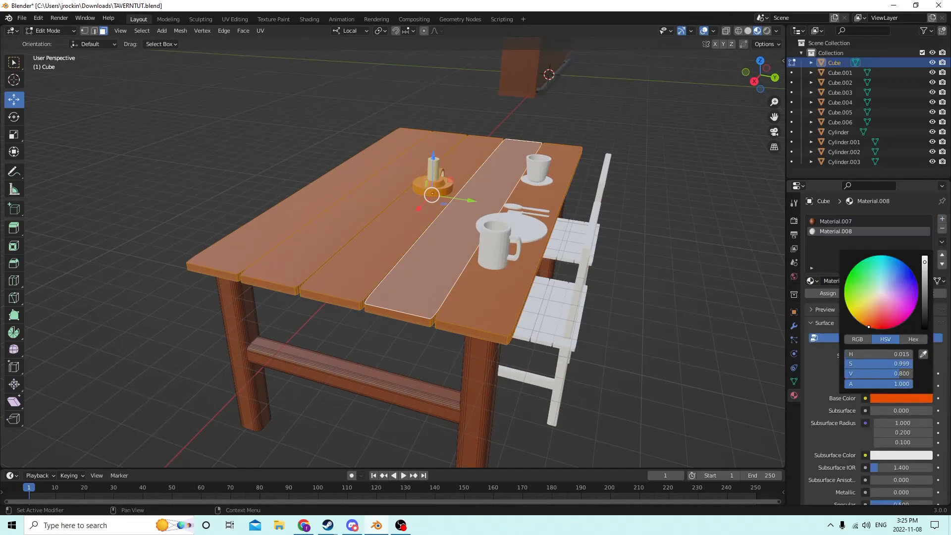
drag(923, 262, 924, 309)
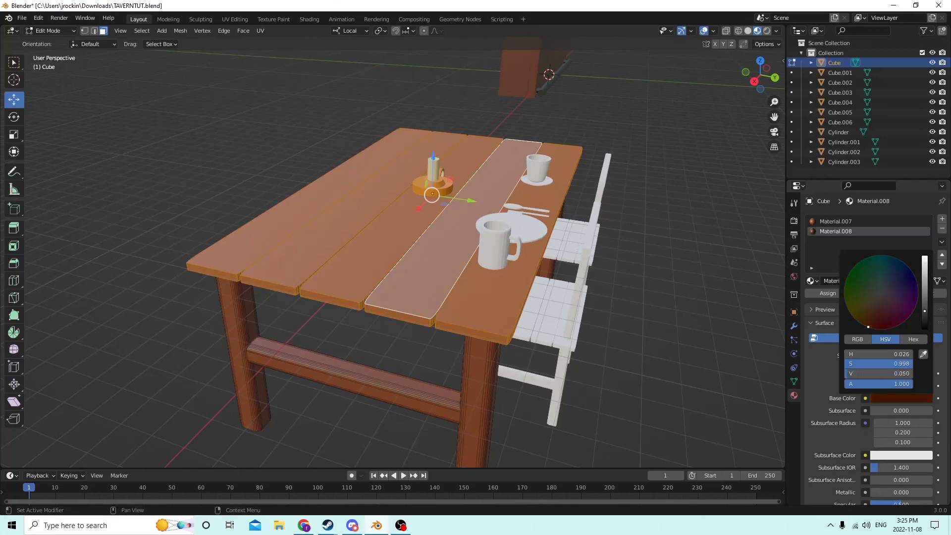
click(816, 292)
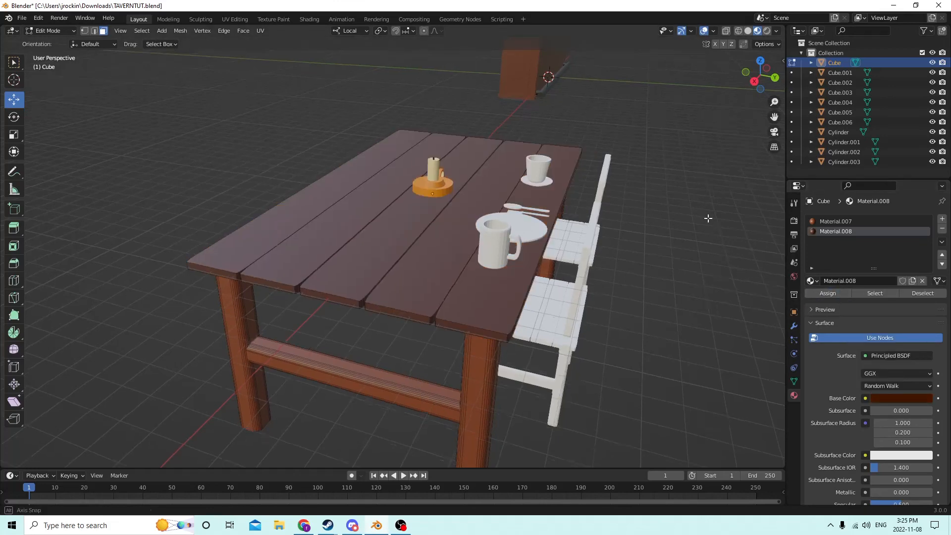
Inspect the colored table set from several sides and compare it with the counter.
middle_drag(495, 213, 593, 207)
scroll(585, 222, down, 4)
middle_drag(567, 245, 246, 275)
scroll(355, 255, up, 3)
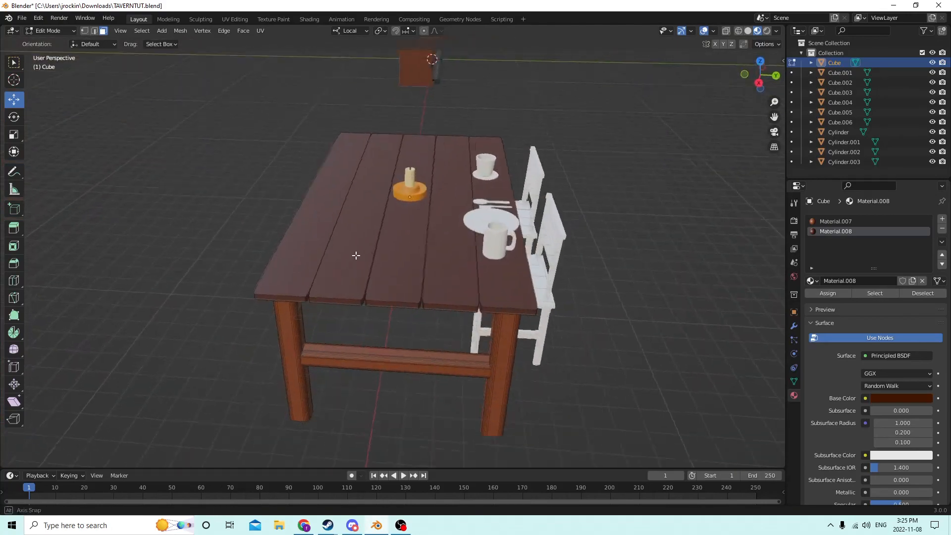
middle_drag(502, 262, 703, 178)
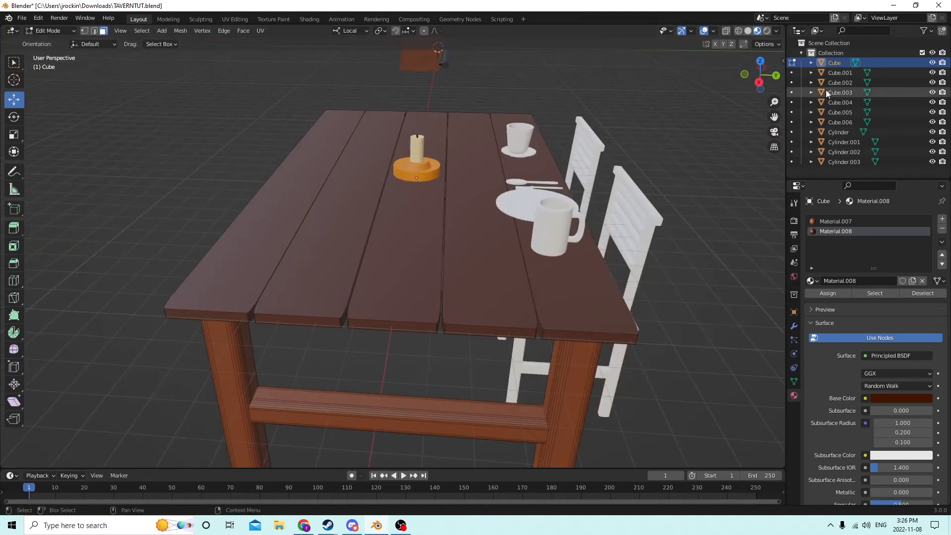
drag(775, 117, 600, 103)
middle_drag(600, 103, 441, 135)
drag(773, 117, 775, 117)
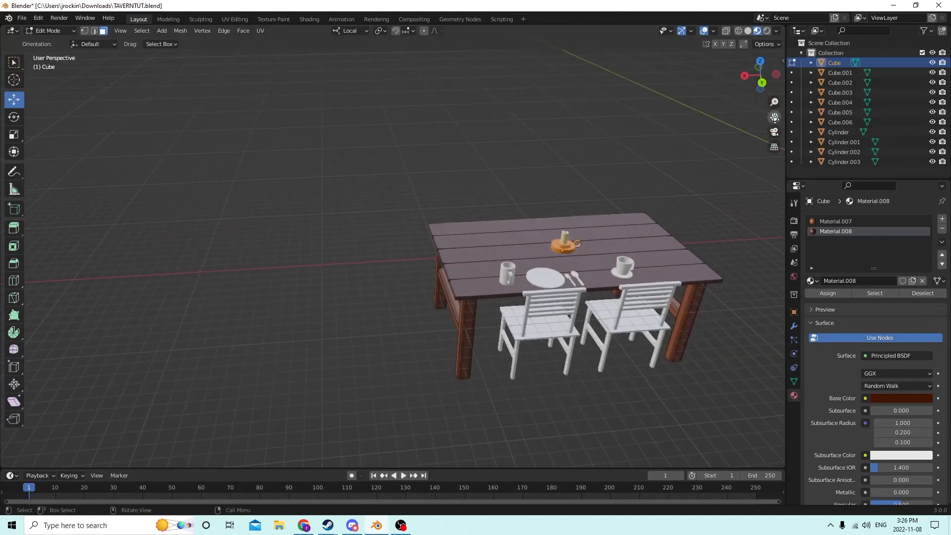
middle_drag(607, 113, 687, 85)
middle_drag(762, 107, 708, 94)
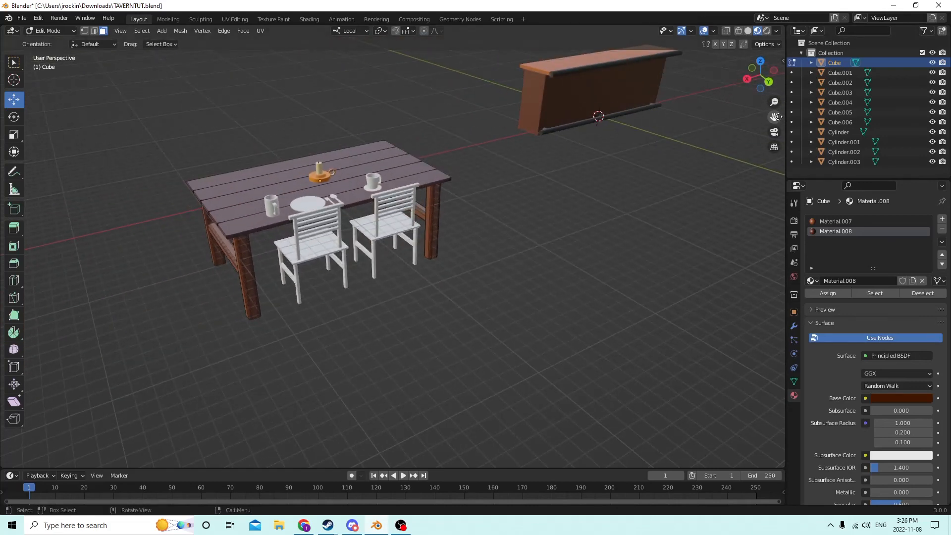
drag(774, 117, 555, 150)
scroll(584, 103, up, 2)
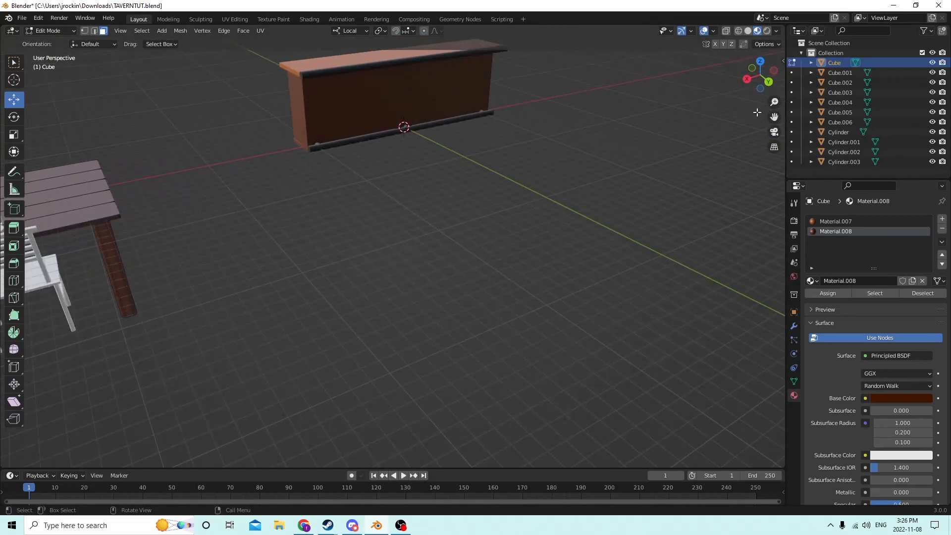
mouse_move(775, 116)
mouse_down()
mouse_move(813, 176)
mouse_move(778, 124)
mouse_up()
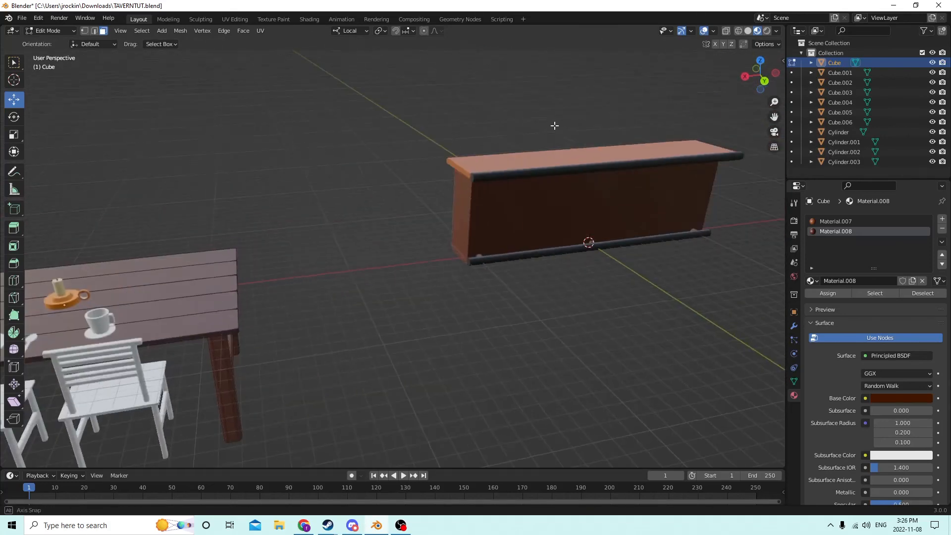